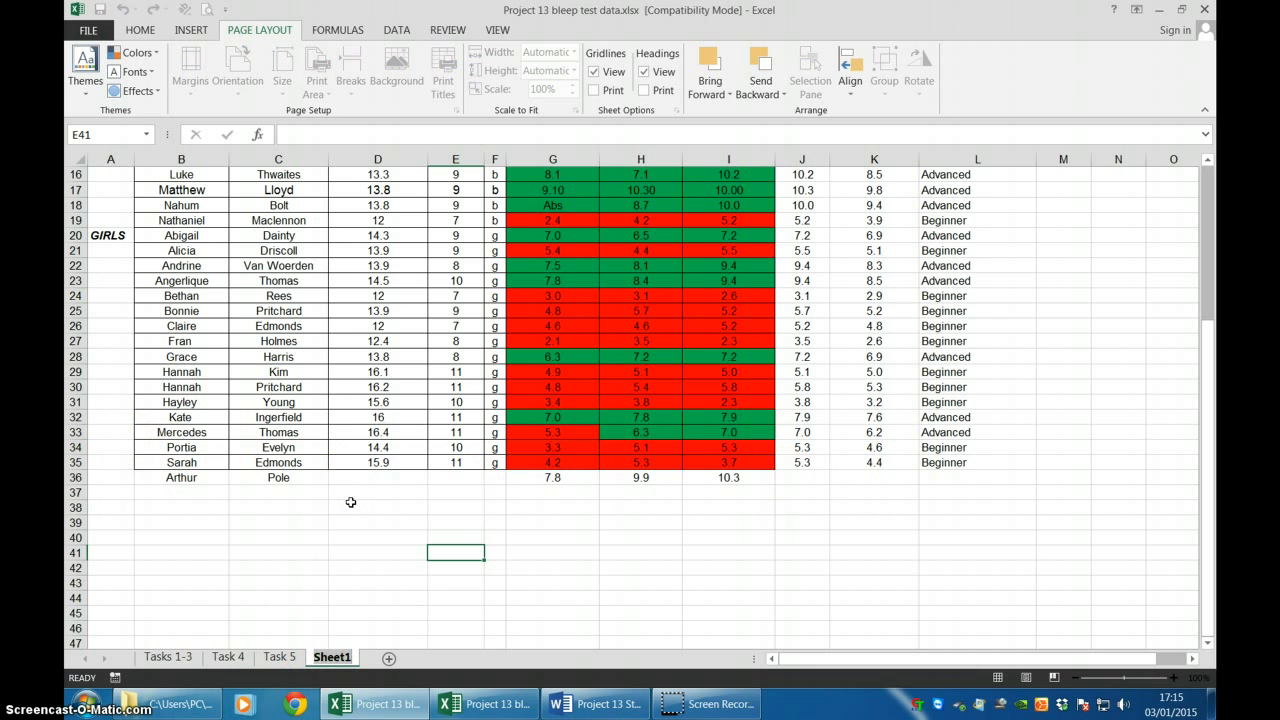
Step: Rename the current worksheet Sheet1 as Task 6
{"action": "type", "text": "Sask"}
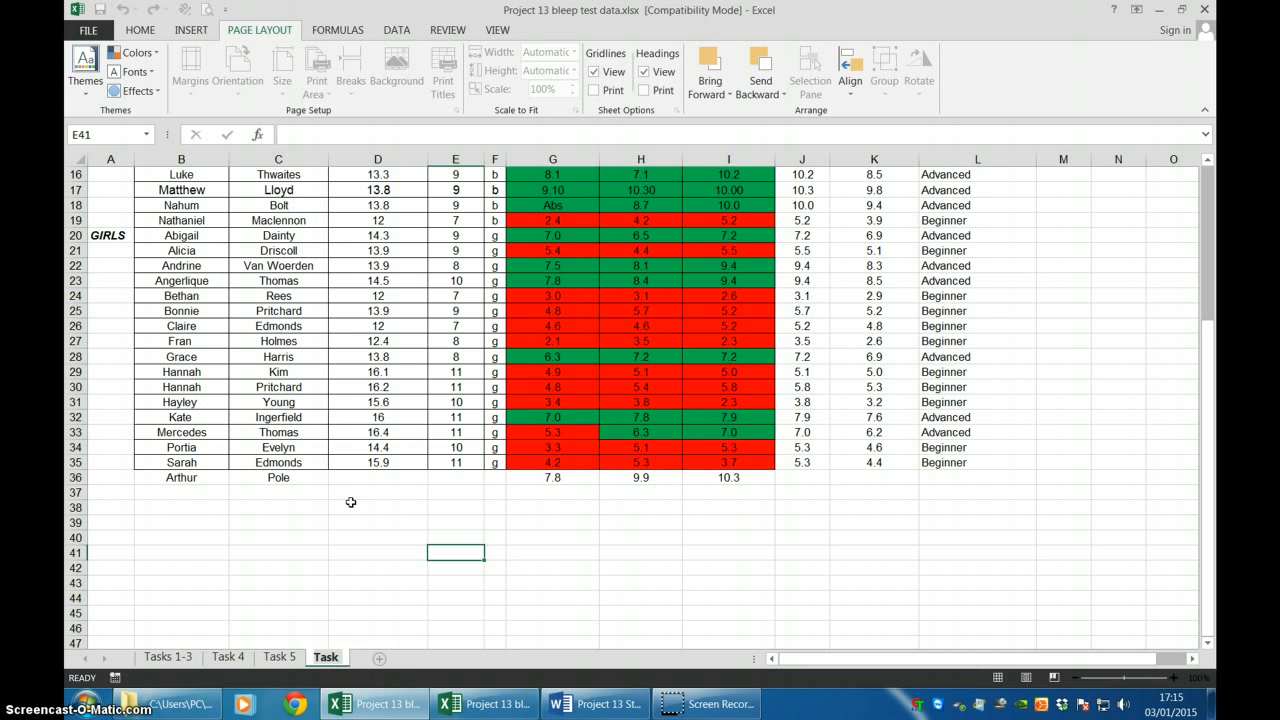
{"action": "type", "text": " 6"}
{"action": "left_click", "coordinate": [249, 567]}
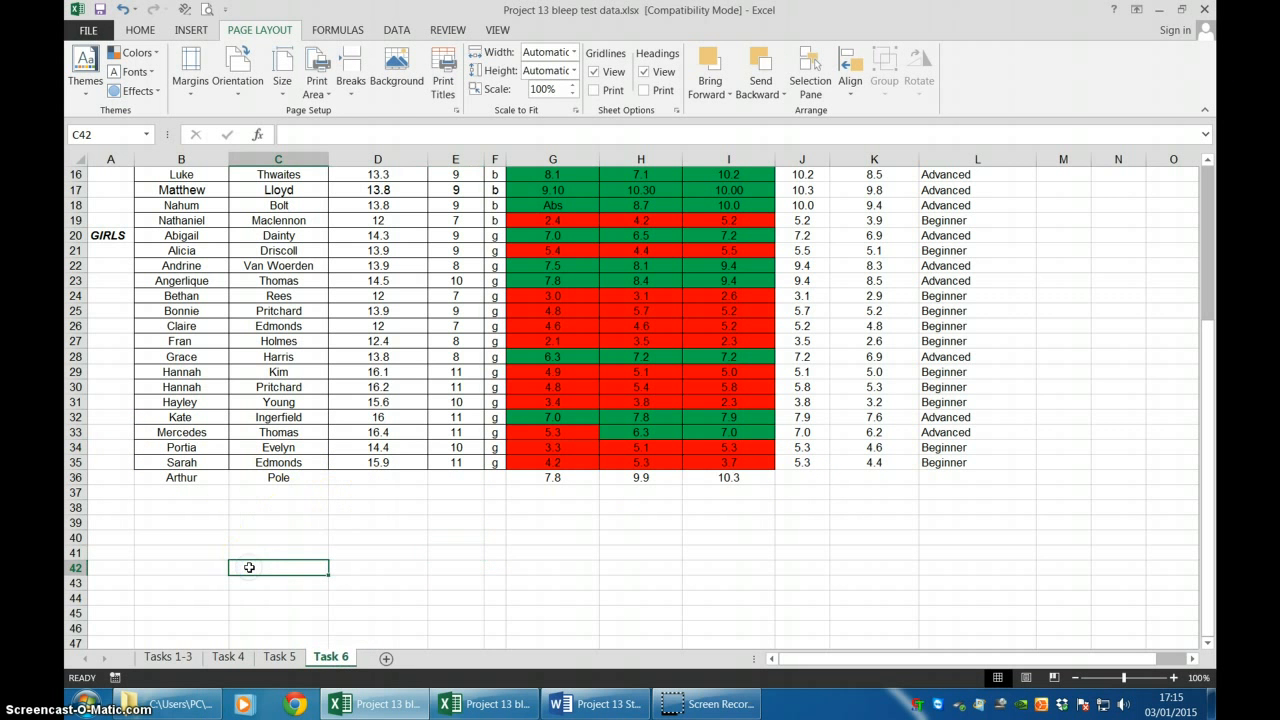
{"action": "key", "text": "alt"}
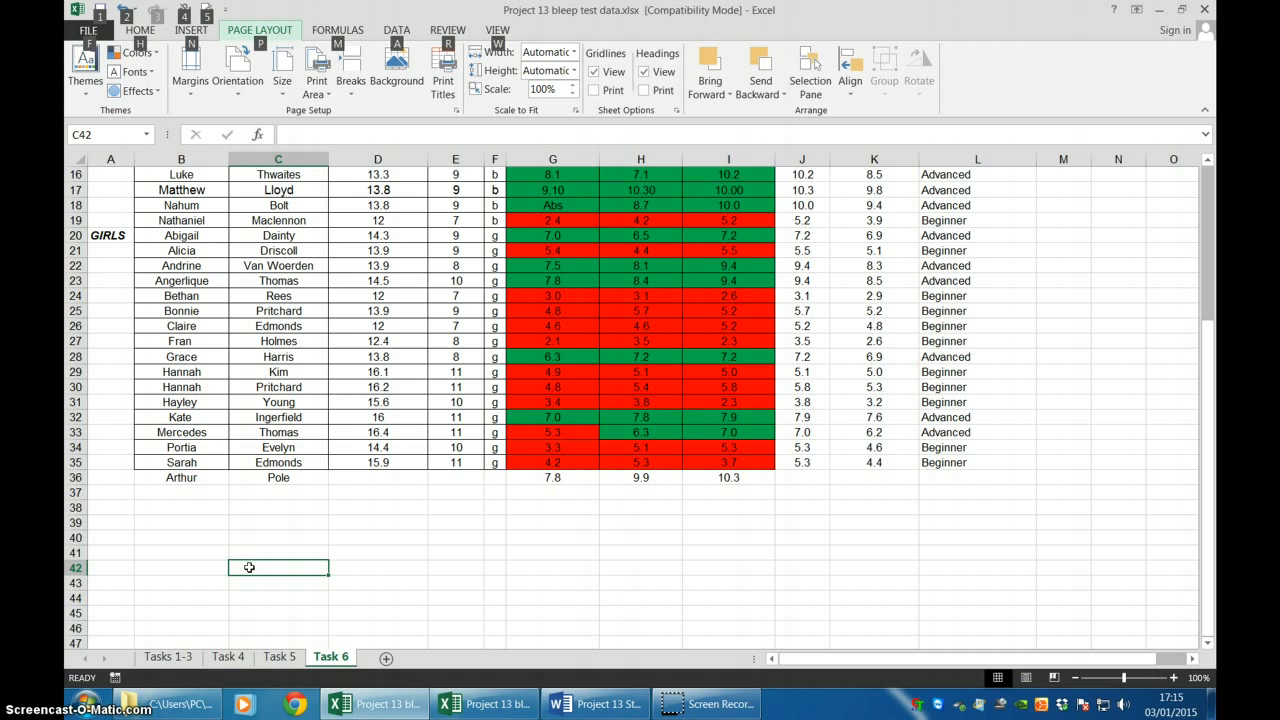
Step: Fill the maximum score, average score and comment formulas from J35:L35 down into row 36
{"action": "left_click_drag", "start_coordinate": [806, 462], "coordinate": [945, 465]}
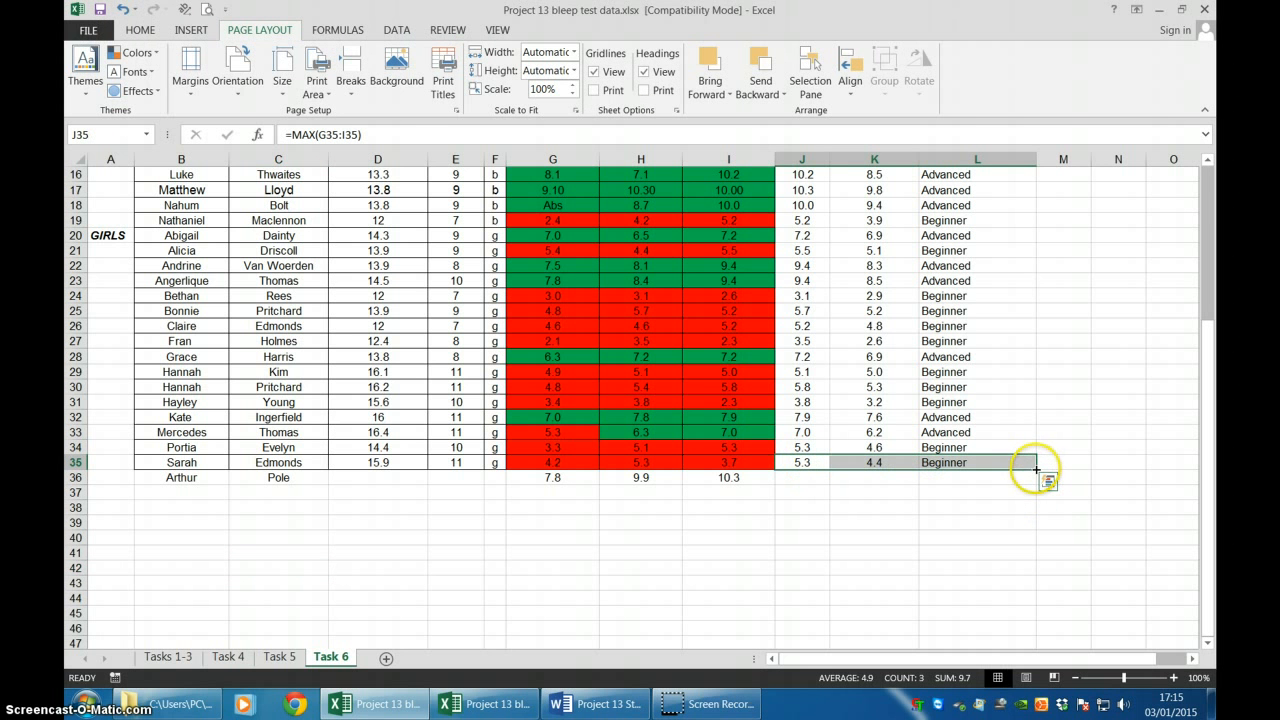
{"action": "left_click_drag", "start_coordinate": [1036, 469], "coordinate": [1035, 483]}
{"action": "left_click", "coordinate": [944, 553]}
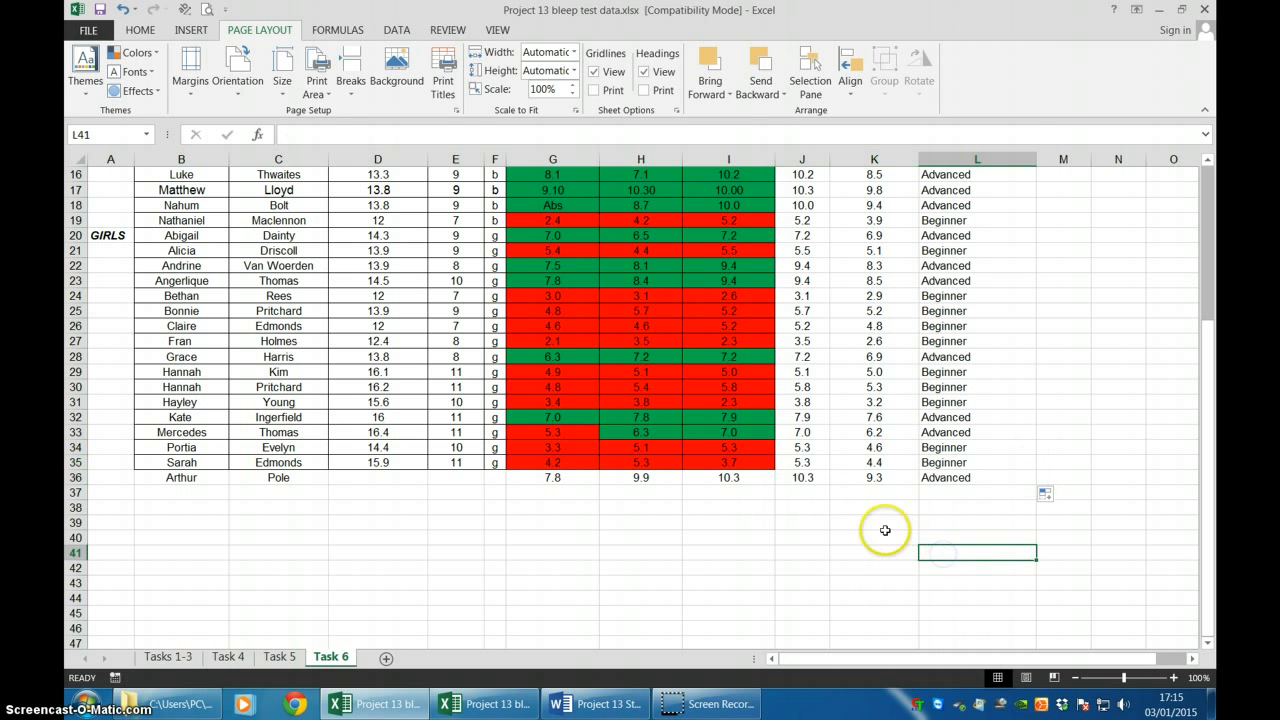
Step: Inspect the maximum, average and comment formulas in row 36 and compare them with the column headings of the table
{"action": "left_click", "coordinate": [800, 478]}
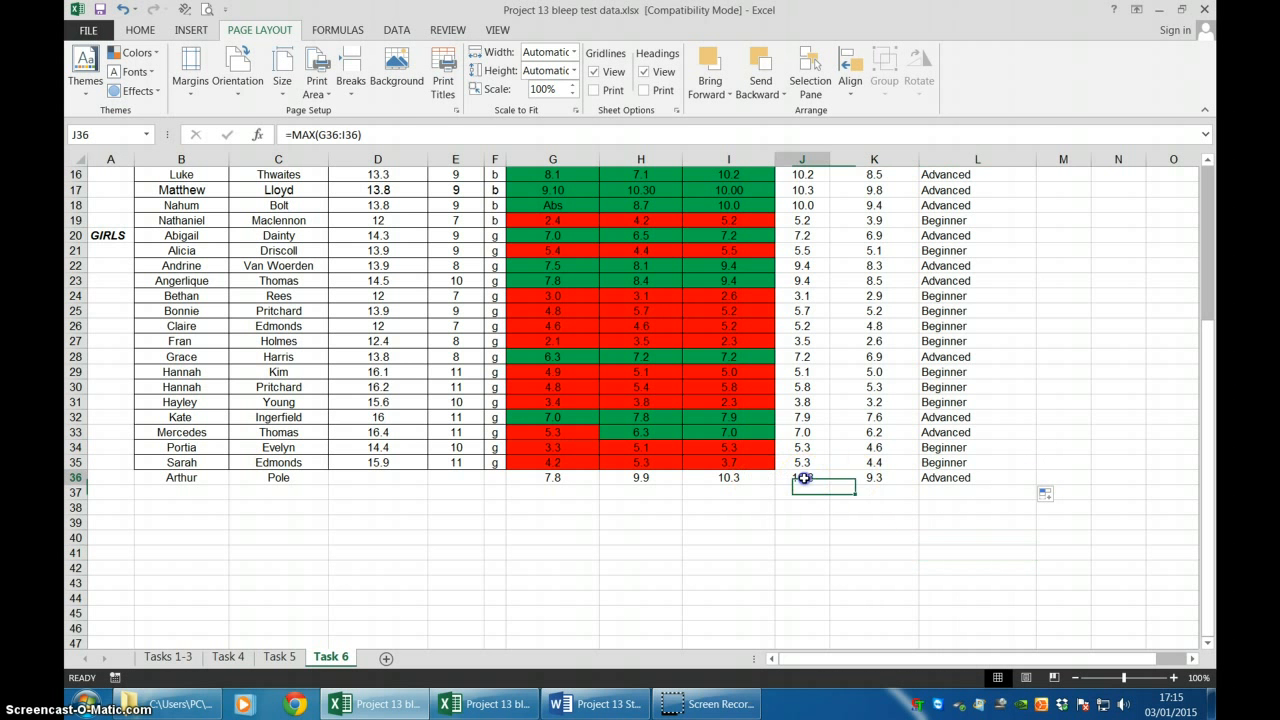
{"action": "left_click", "coordinate": [858, 479]}
{"action": "left_click", "coordinate": [937, 481]}
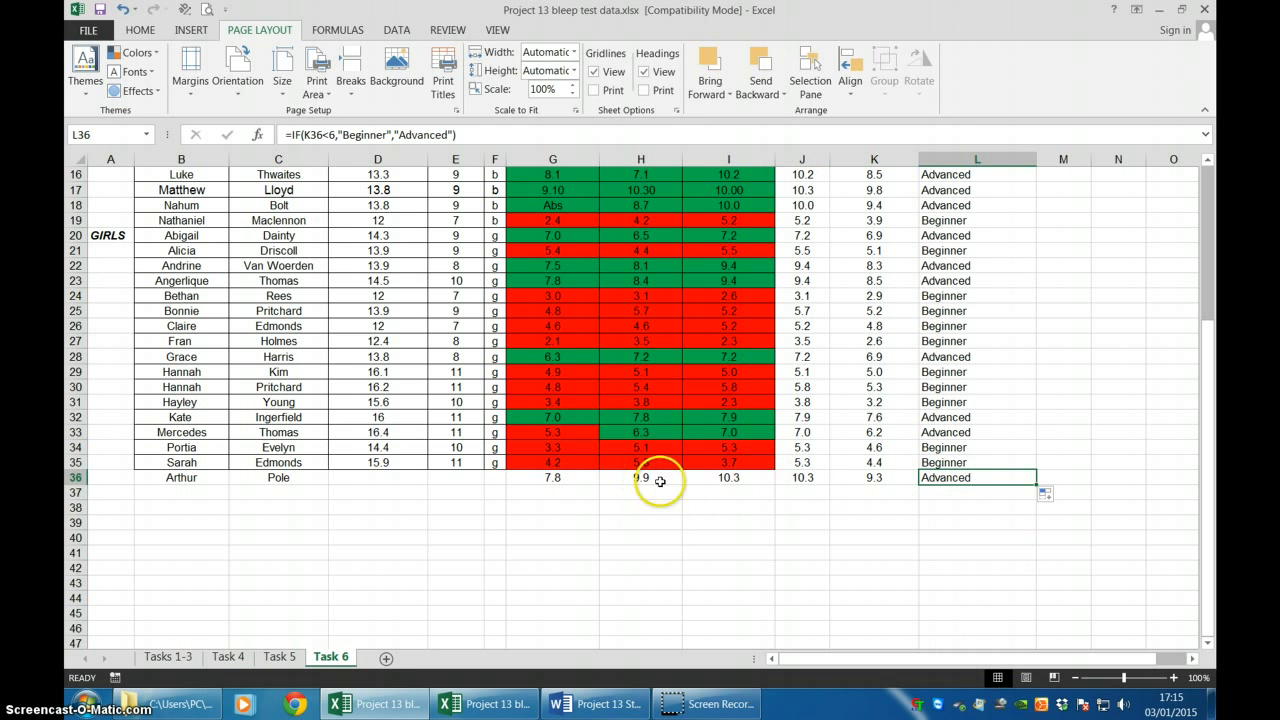
{"action": "scroll", "coordinate": [828, 555], "scroll_direction": "up", "scroll_amount": 5}
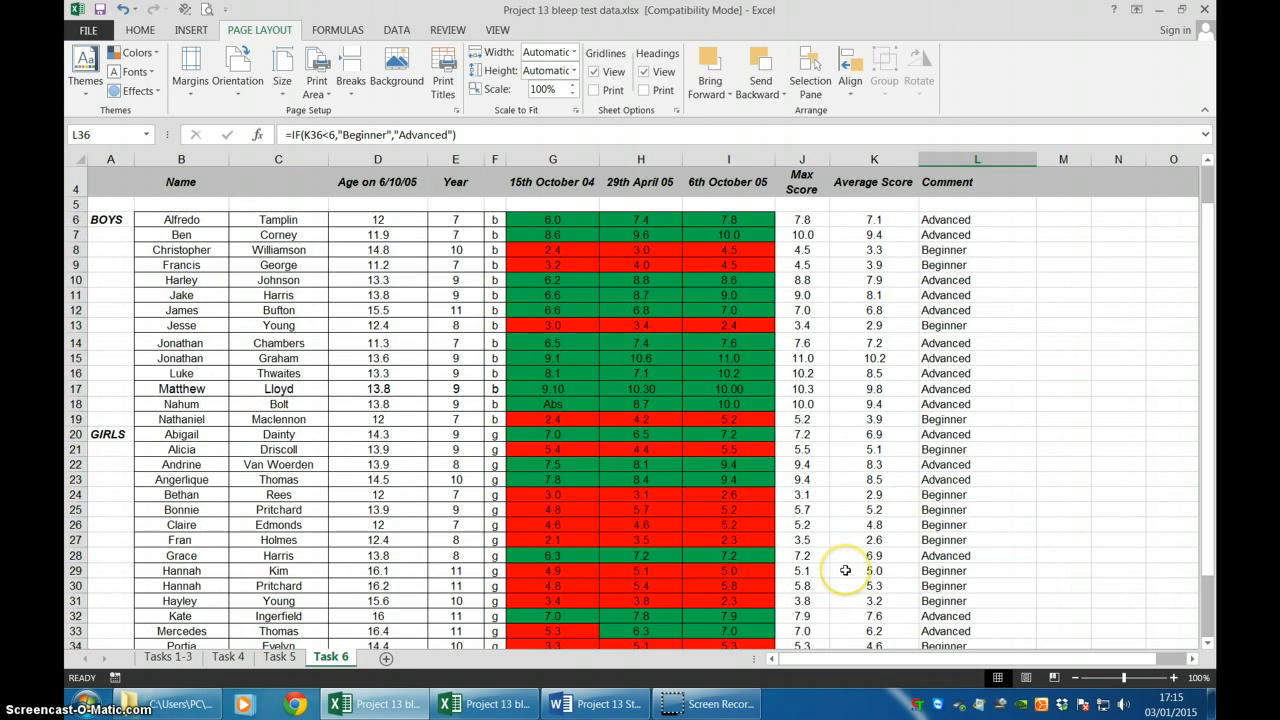
{"action": "scroll", "coordinate": [840, 569], "scroll_direction": "down", "scroll_amount": 4}
{"action": "scroll", "coordinate": [845, 569], "scroll_direction": "down", "scroll_amount": 1}
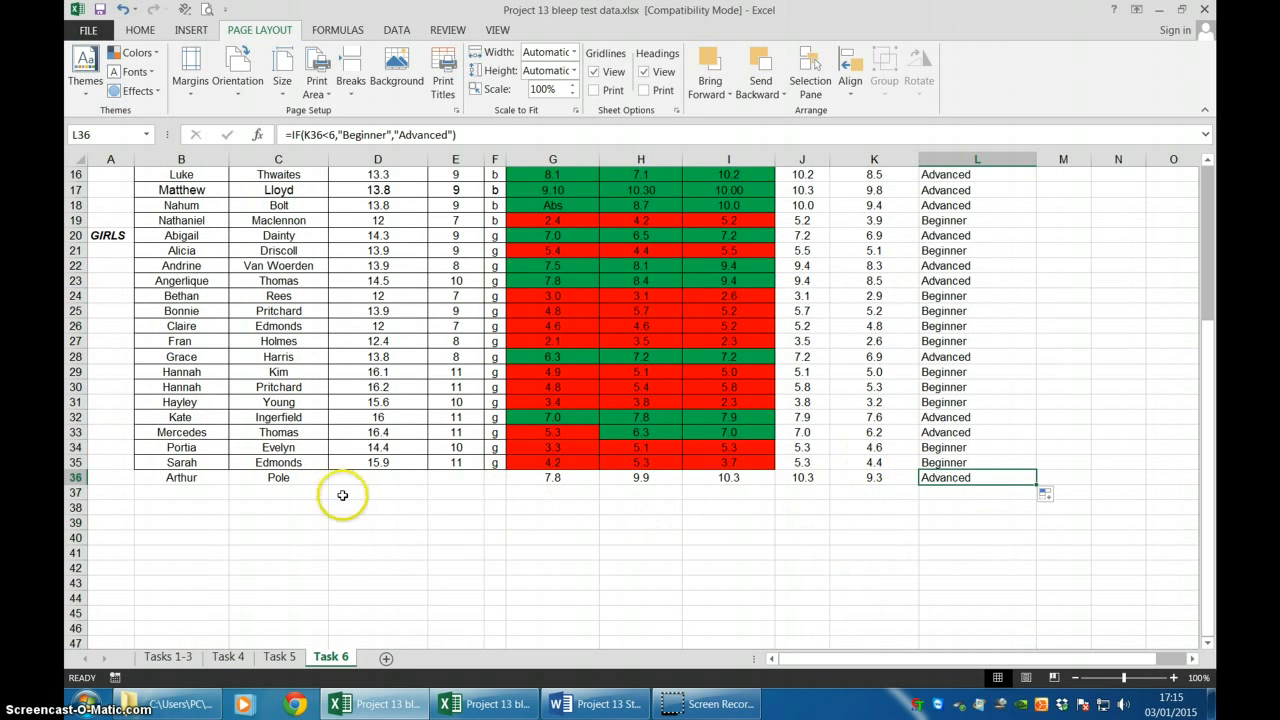
{"action": "key", "text": "alt"}
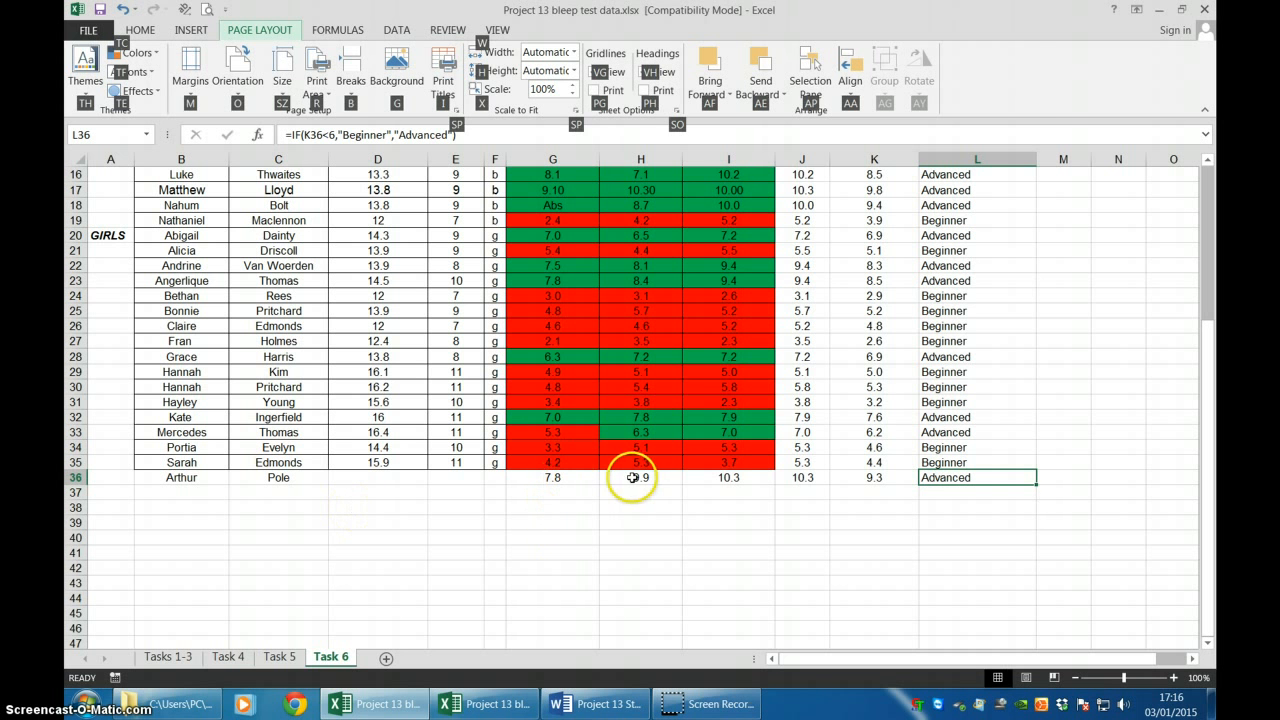
Step: Try a score of 20.3 in cell I36 and set the score back to 10.3
{"action": "left_click", "coordinate": [722, 477]}
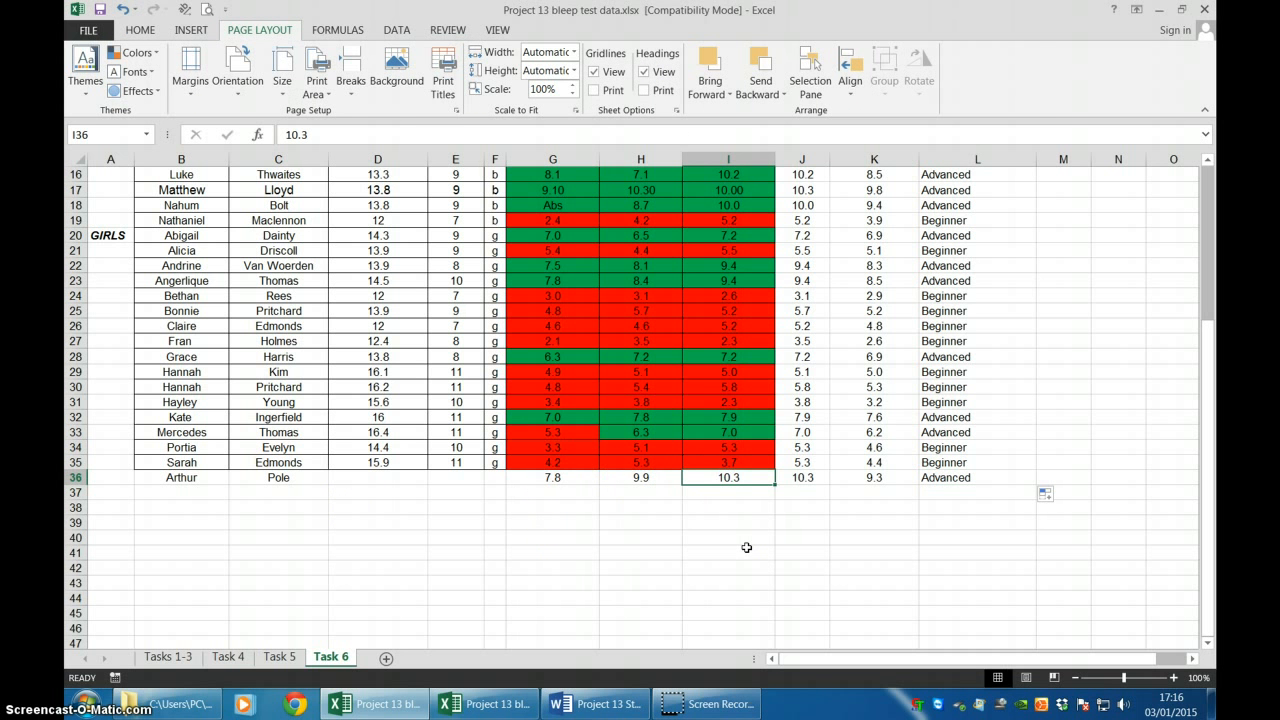
{"action": "type", "text": "20"}
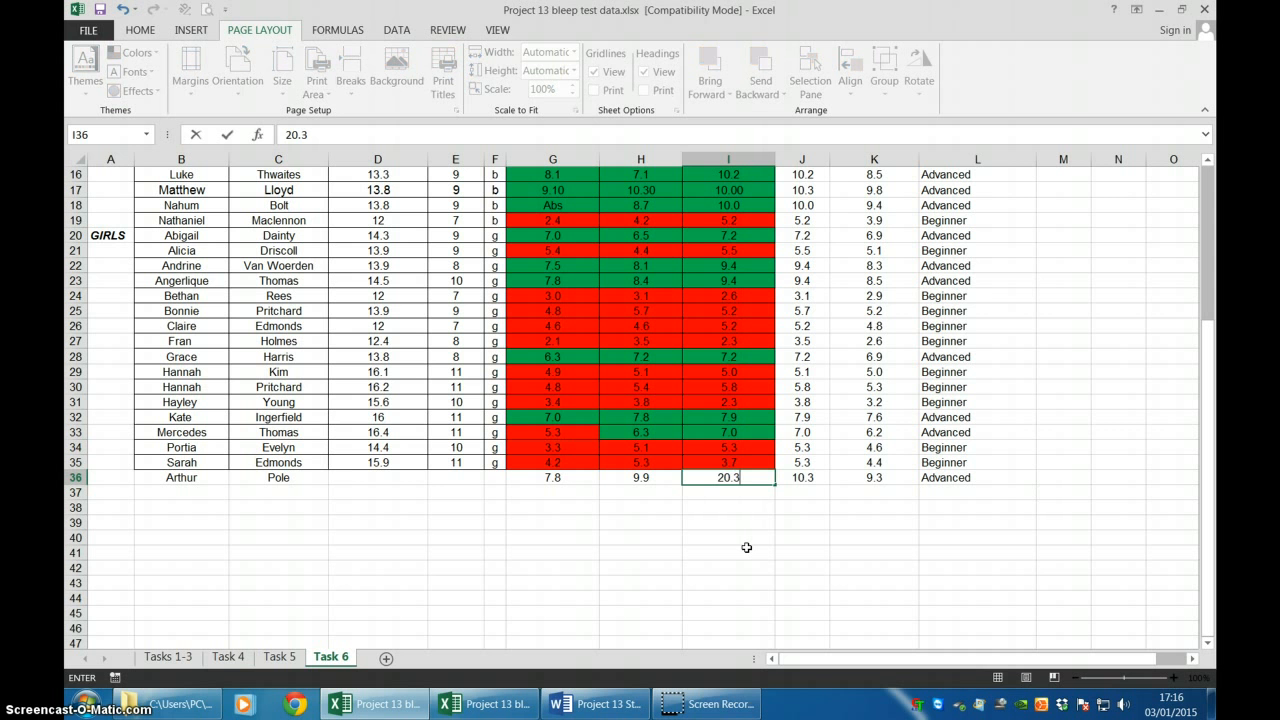
{"action": "type", "text": ".3"}
{"action": "key", "text": "Return"}
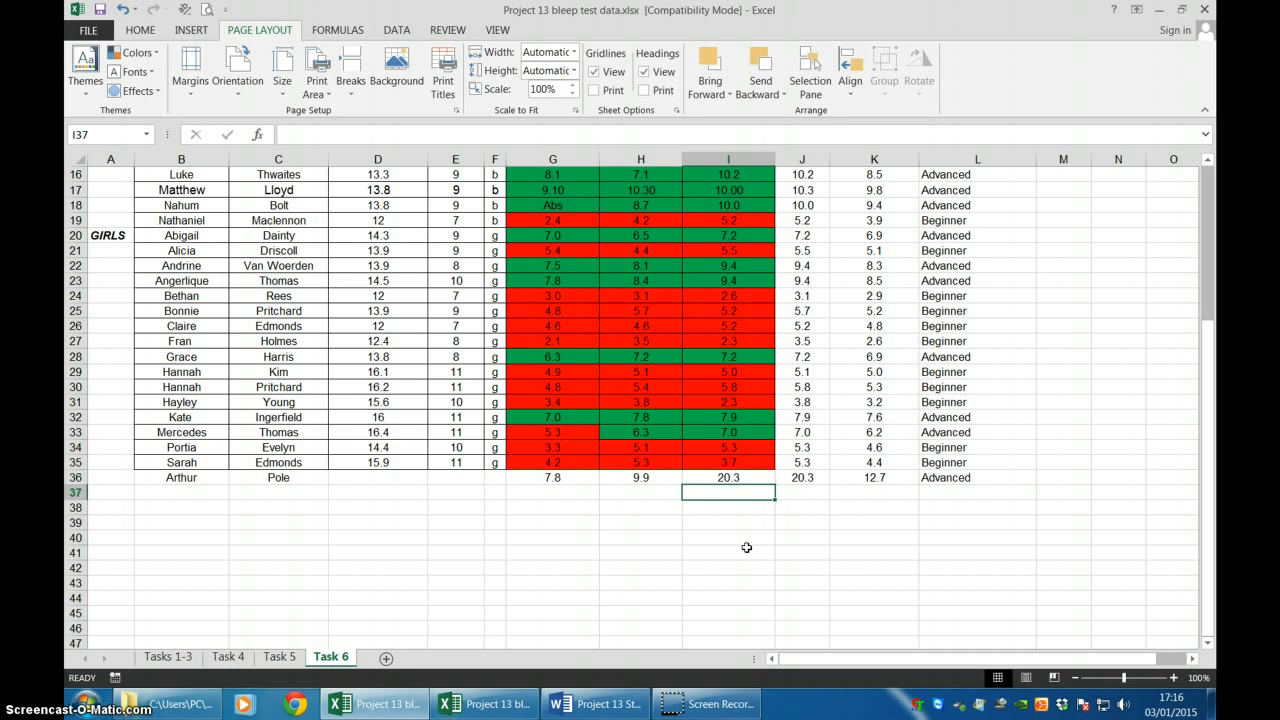
{"action": "key", "text": "Up"}
{"action": "type", "text": "10"}
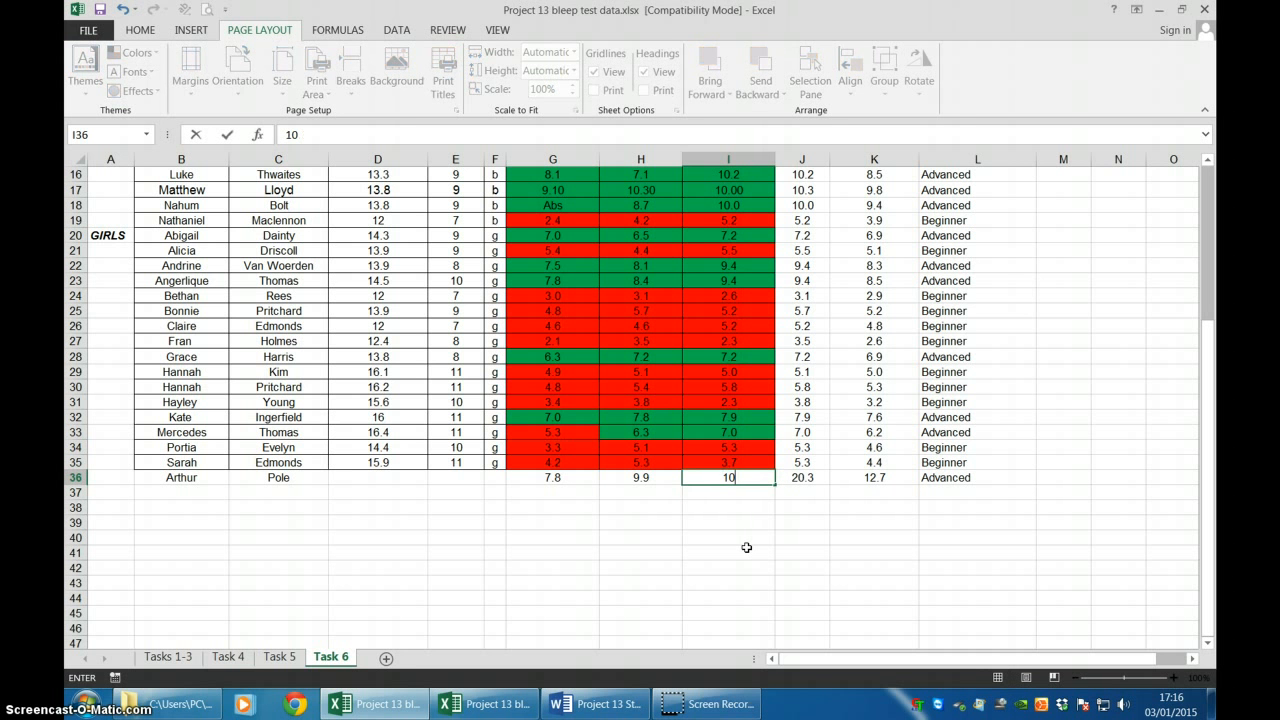
{"action": "key", "text": "Return"}
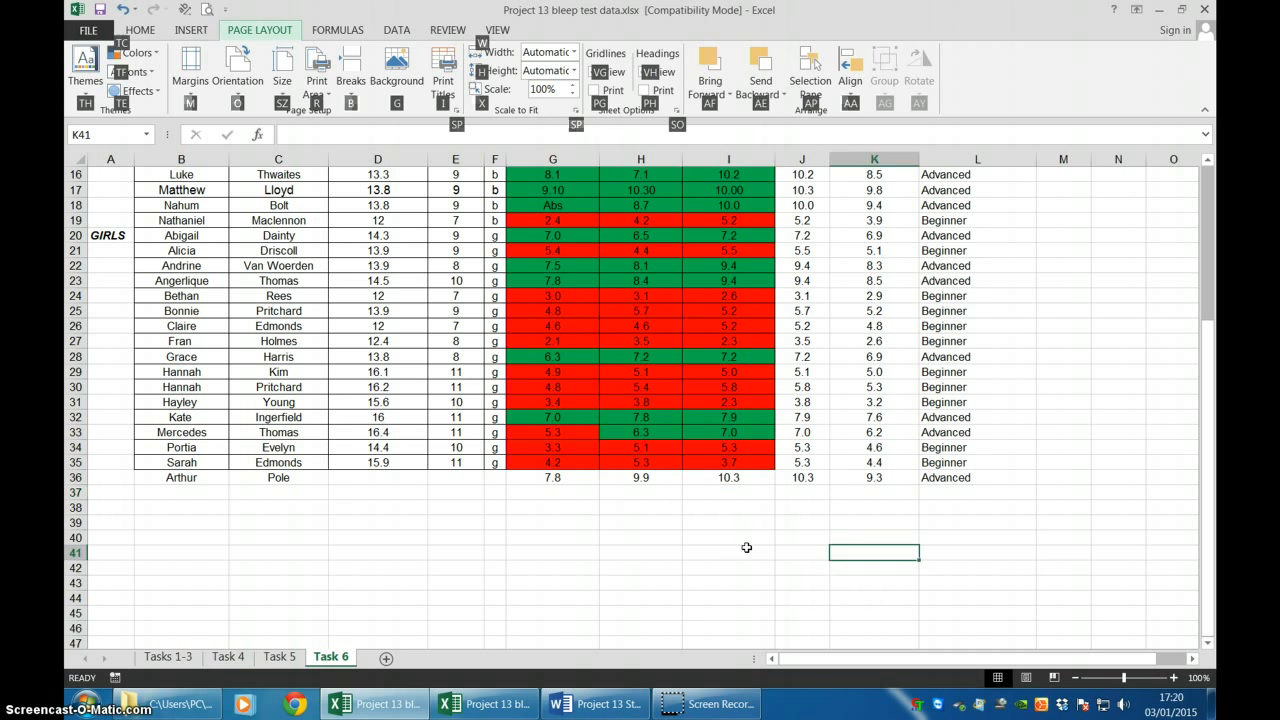
Step: Set data validation on G36:I36 to allow decimals between a minimum of 0 and a maximum of 18
{"action": "left_click", "coordinate": [588, 449]}
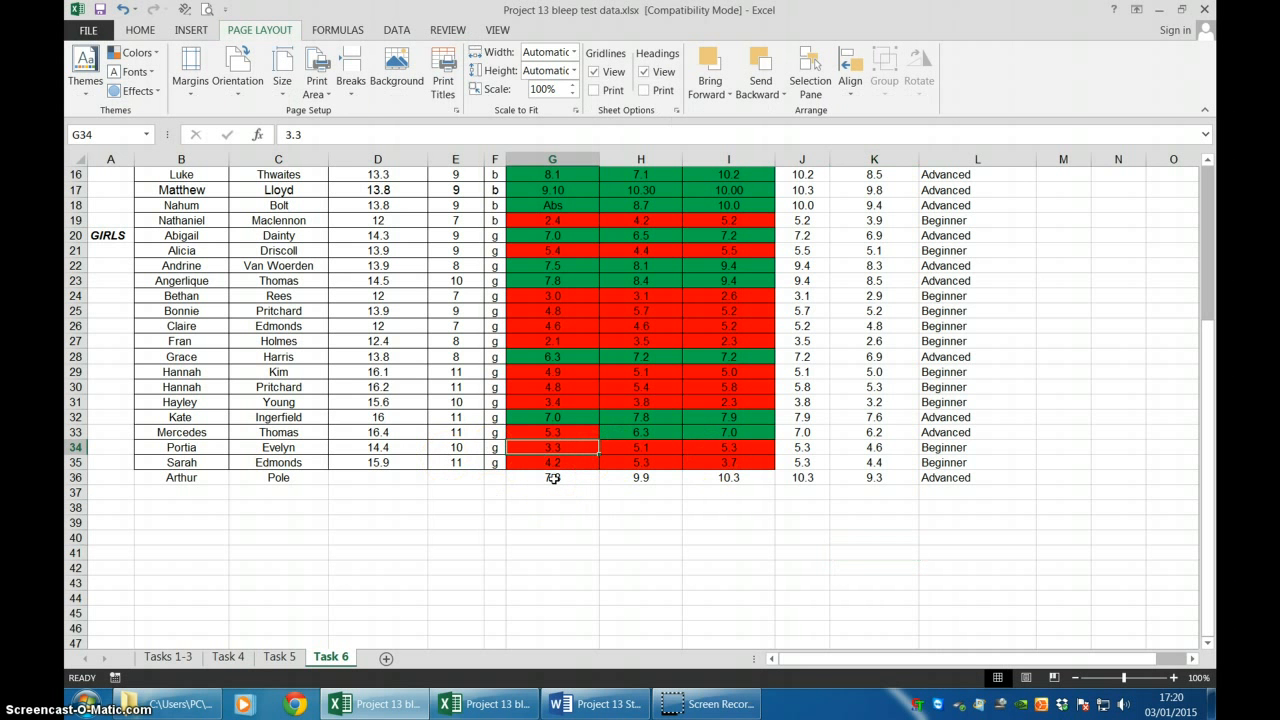
{"action": "left_click_drag", "start_coordinate": [553, 479], "coordinate": [734, 480]}
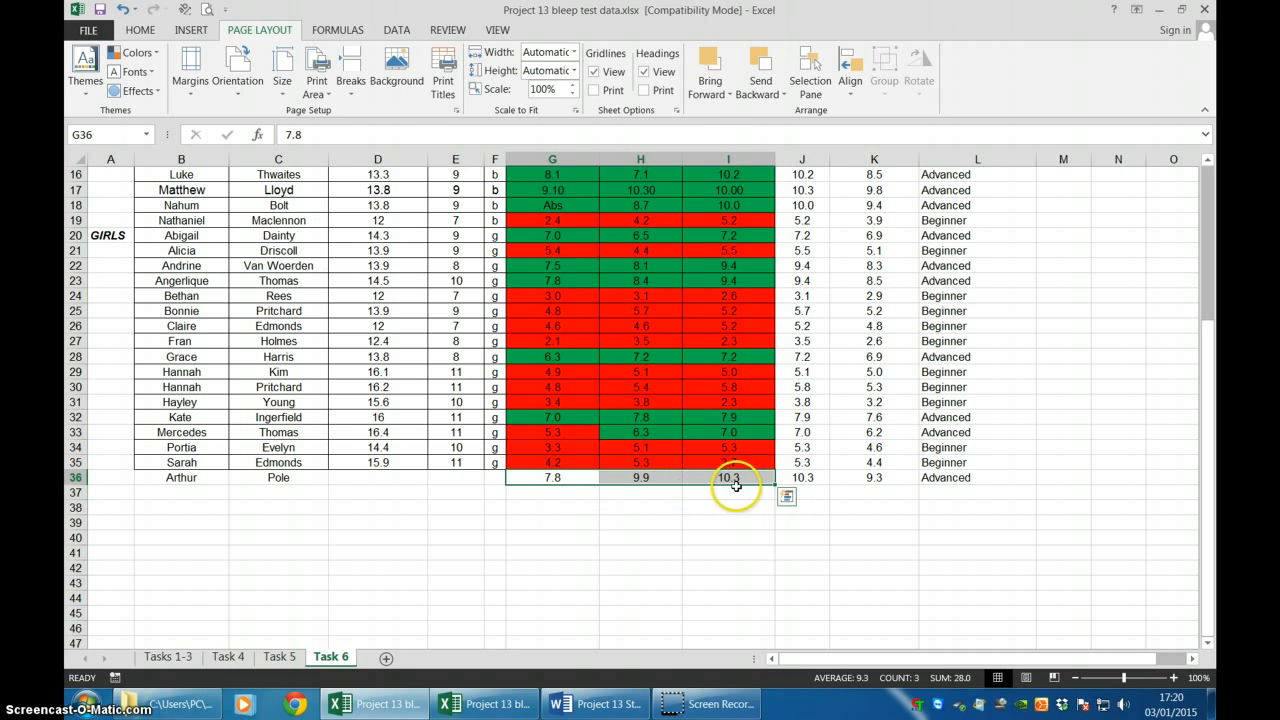
{"action": "left_click", "coordinate": [398, 30]}
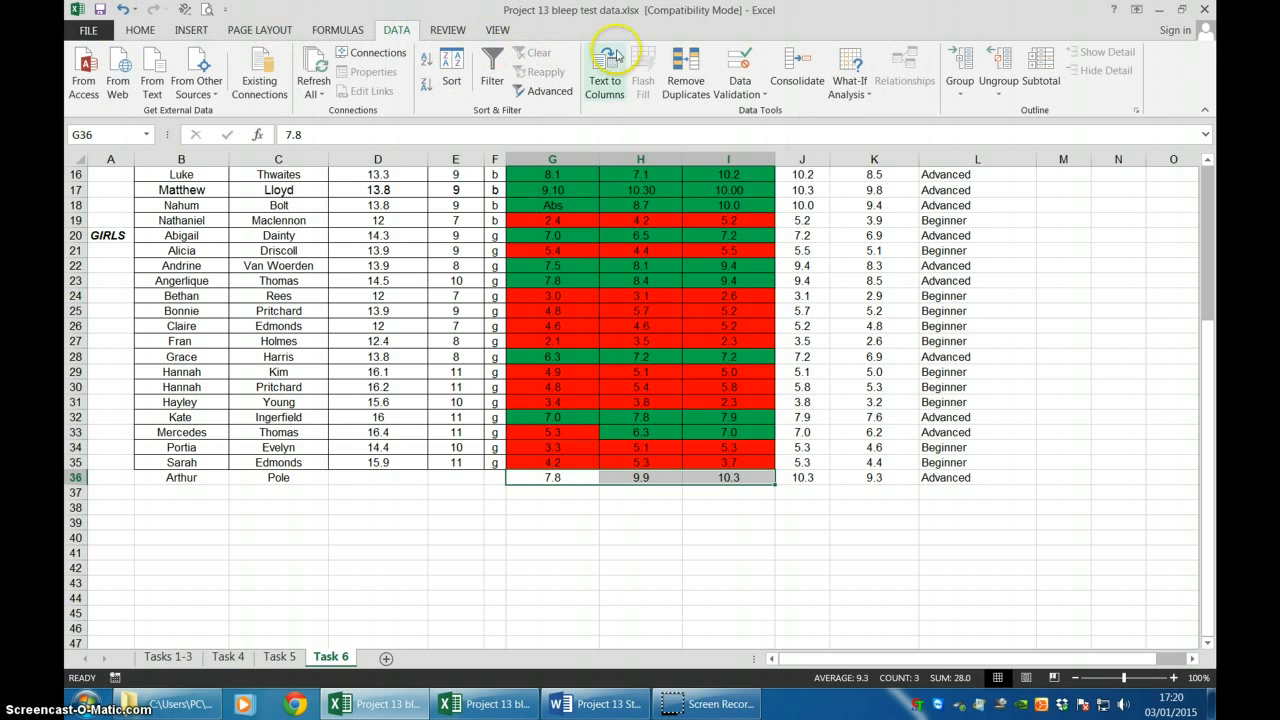
{"action": "left_click", "coordinate": [740, 64]}
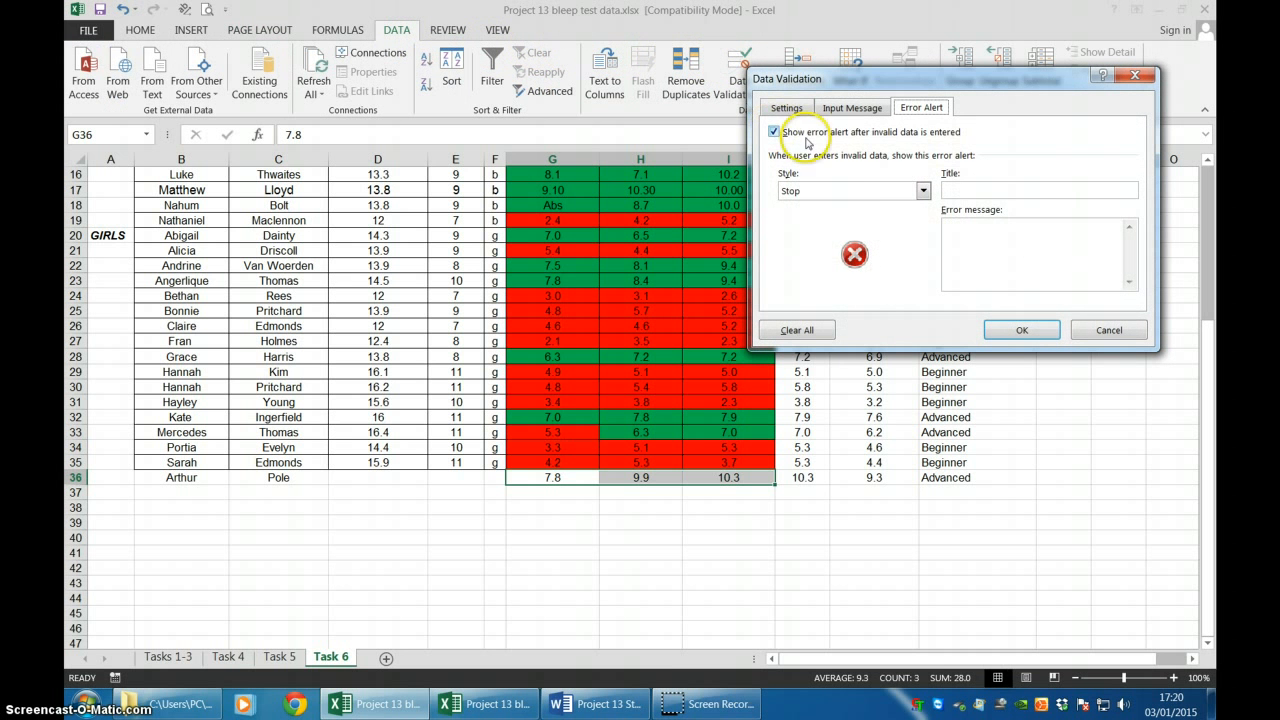
{"action": "left_click", "coordinate": [786, 108]}
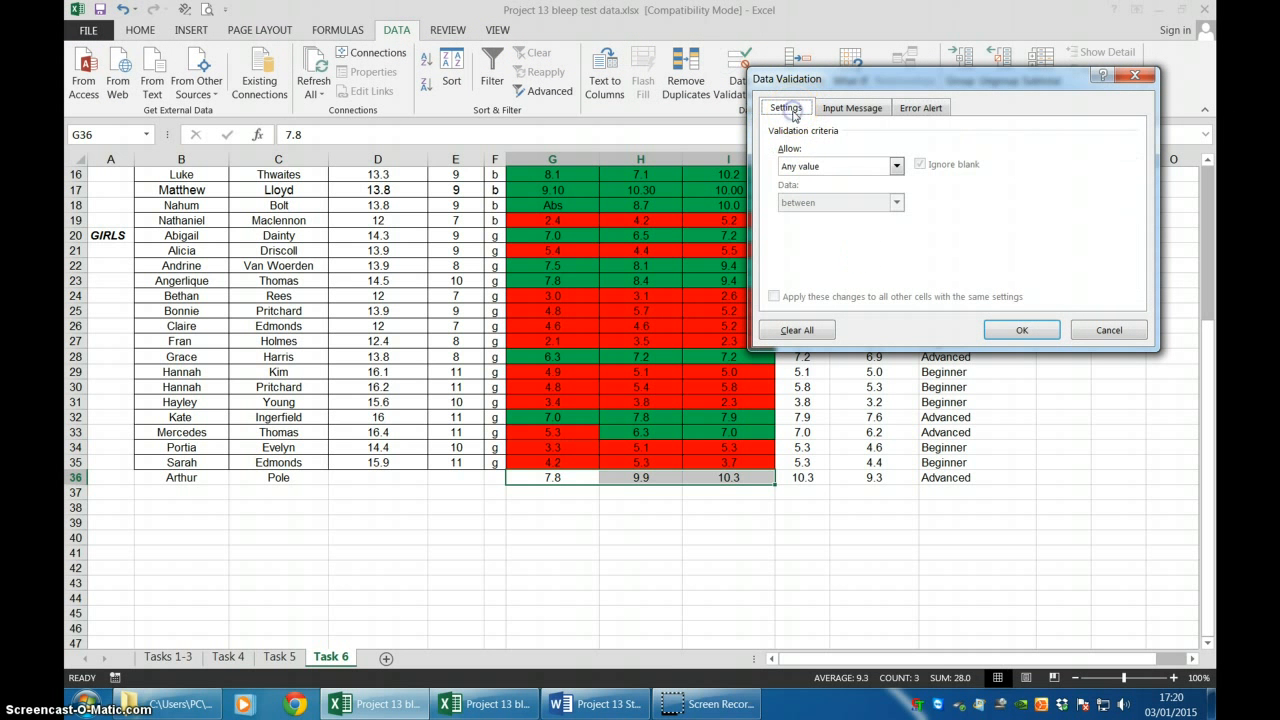
{"action": "left_click", "coordinate": [895, 170]}
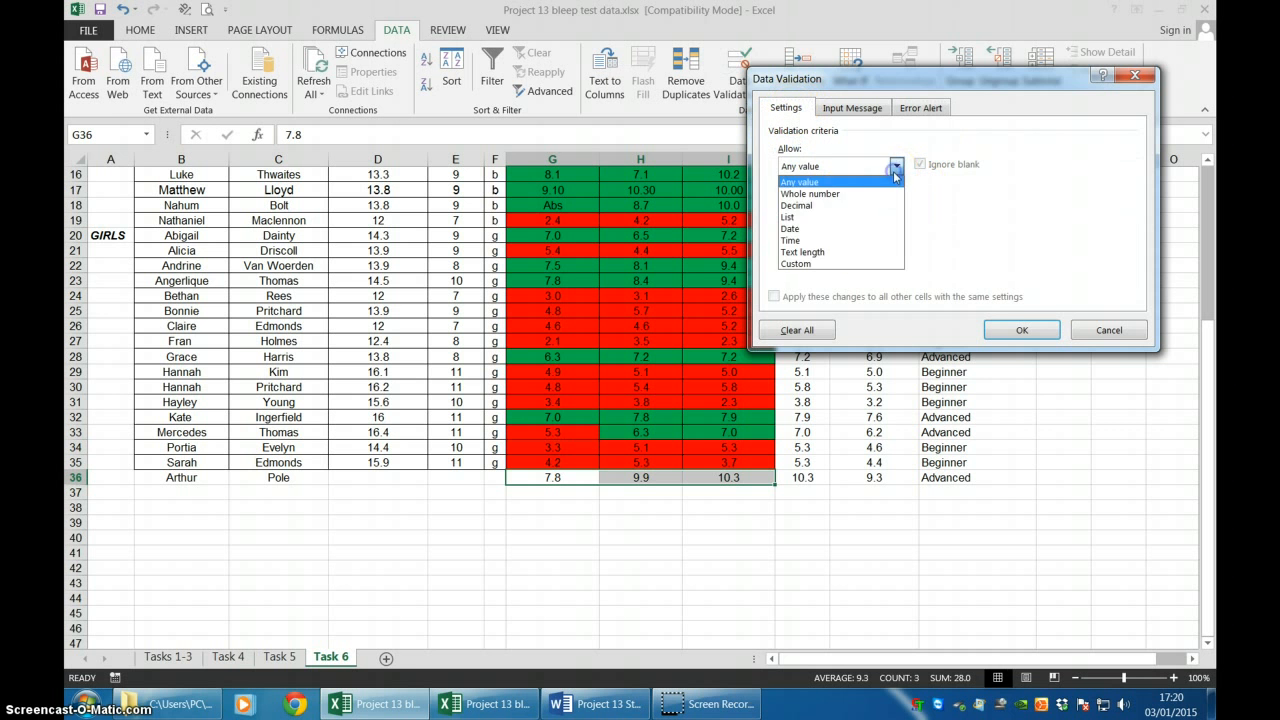
{"action": "left_click", "coordinate": [852, 206]}
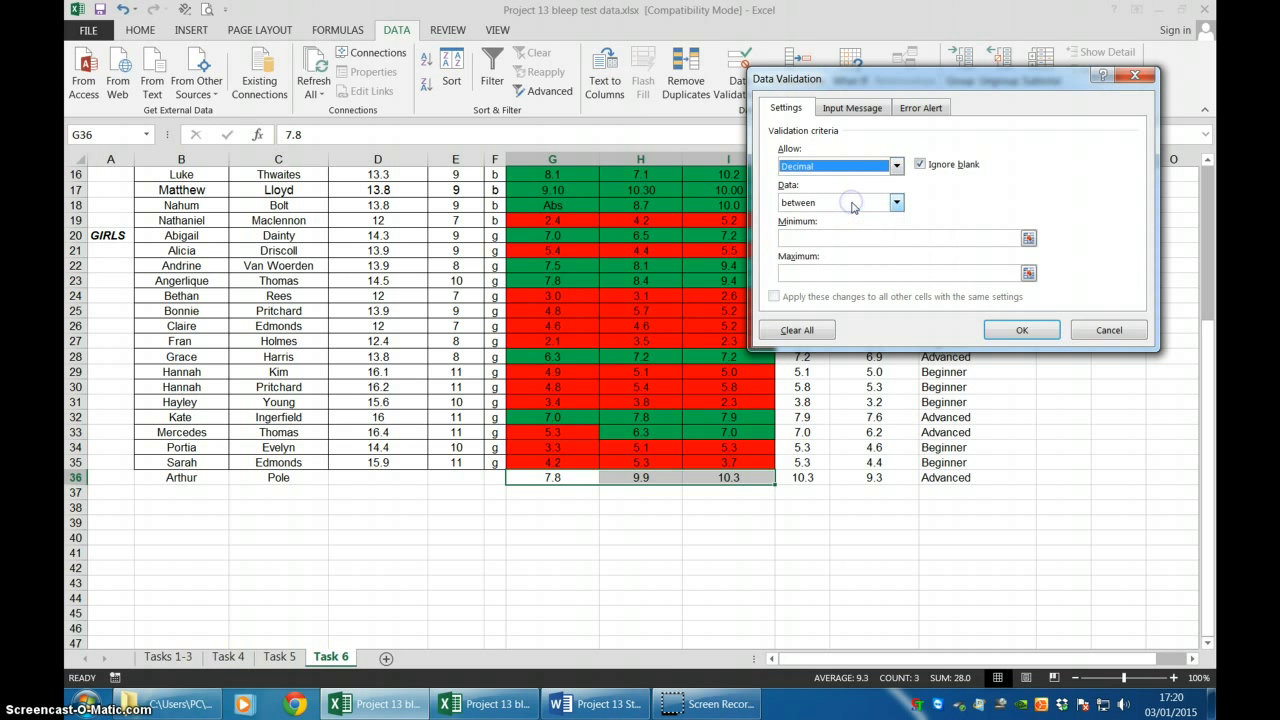
{"action": "left_click", "coordinate": [818, 235]}
{"action": "type", "text": "0"}
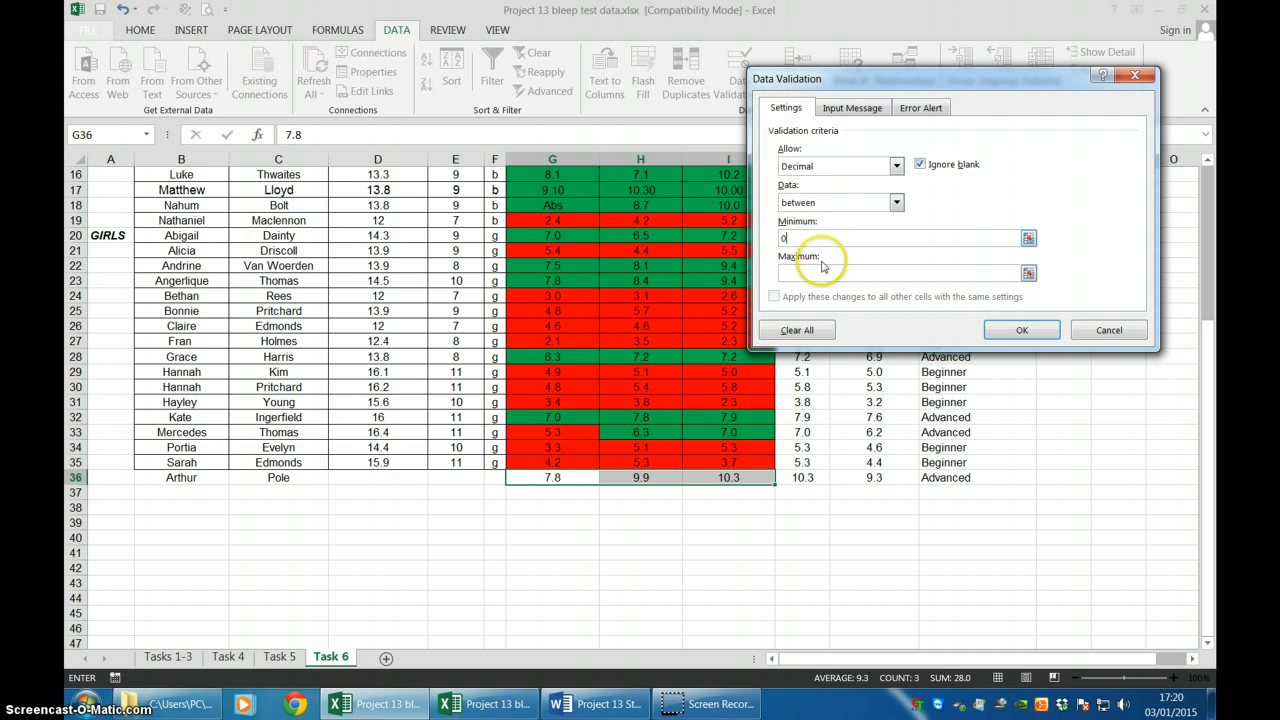
{"action": "left_click", "coordinate": [823, 272]}
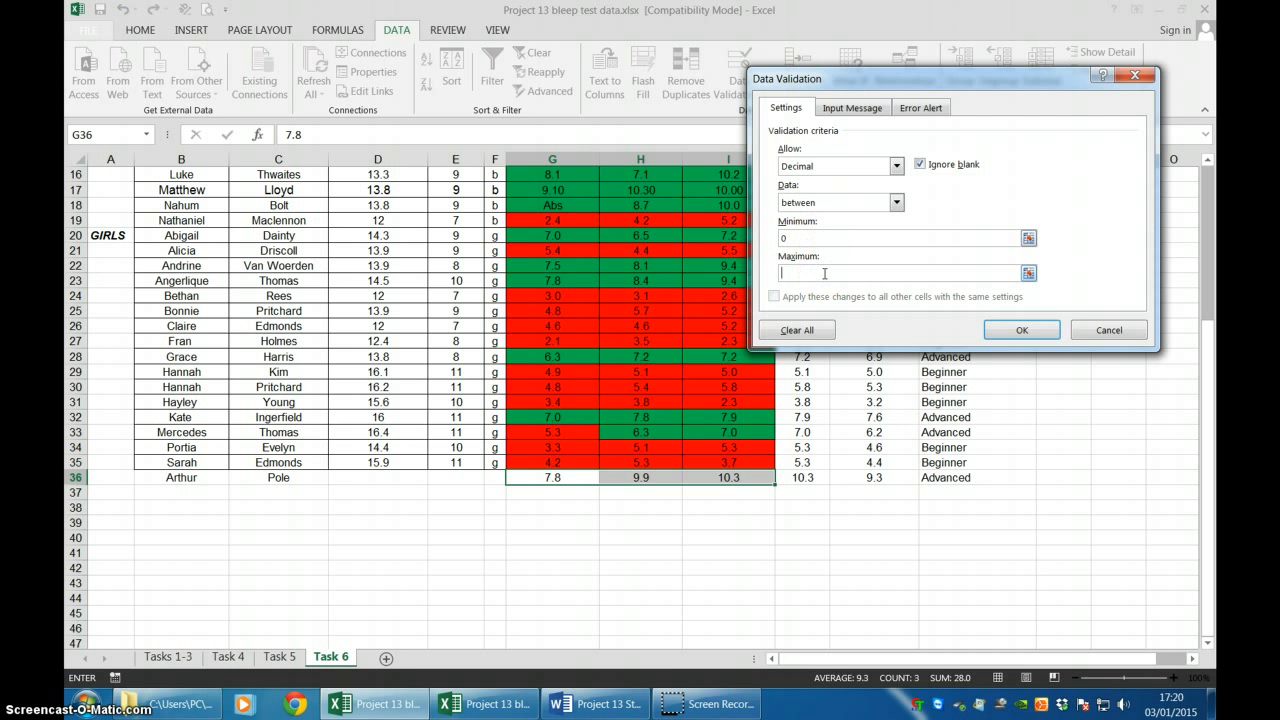
{"action": "type", "text": "18"}
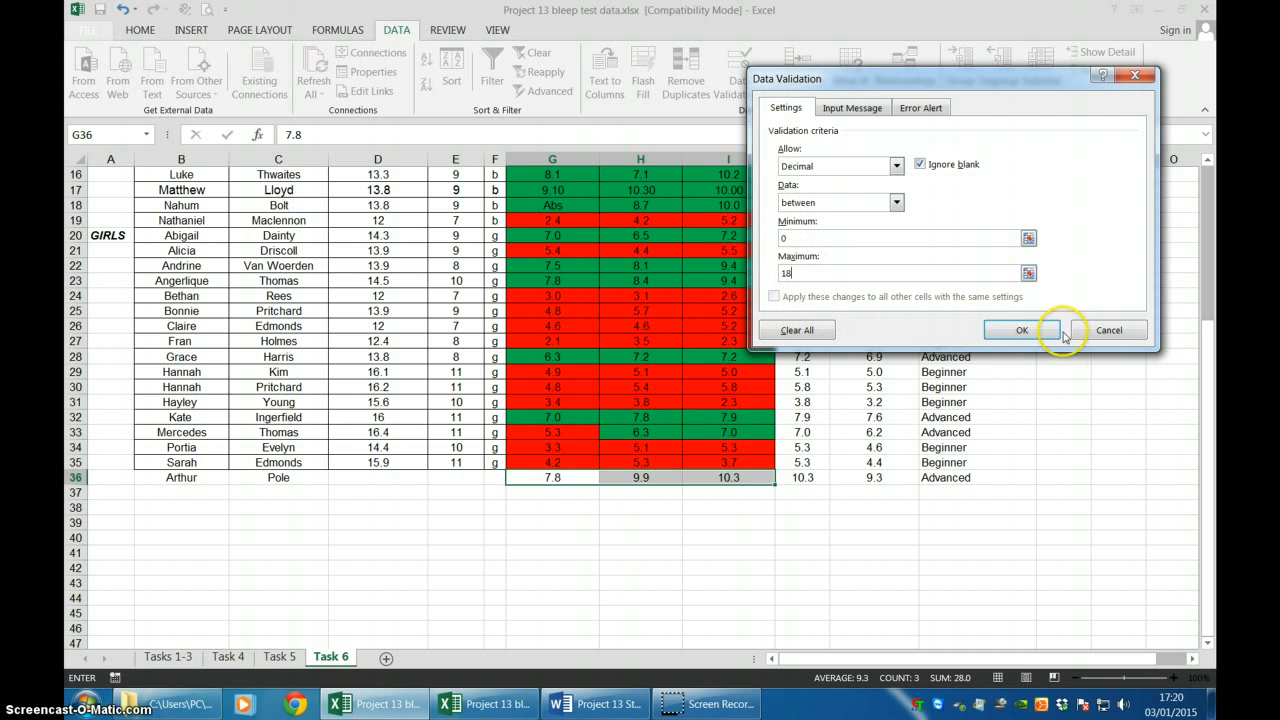
Step: Add the input title "Enter the bleep test score" and a Stop alert titled "Invalid Bleep Test Score" with the message "Only scores between 0-15 are accepted"
{"action": "left_click", "coordinate": [860, 106]}
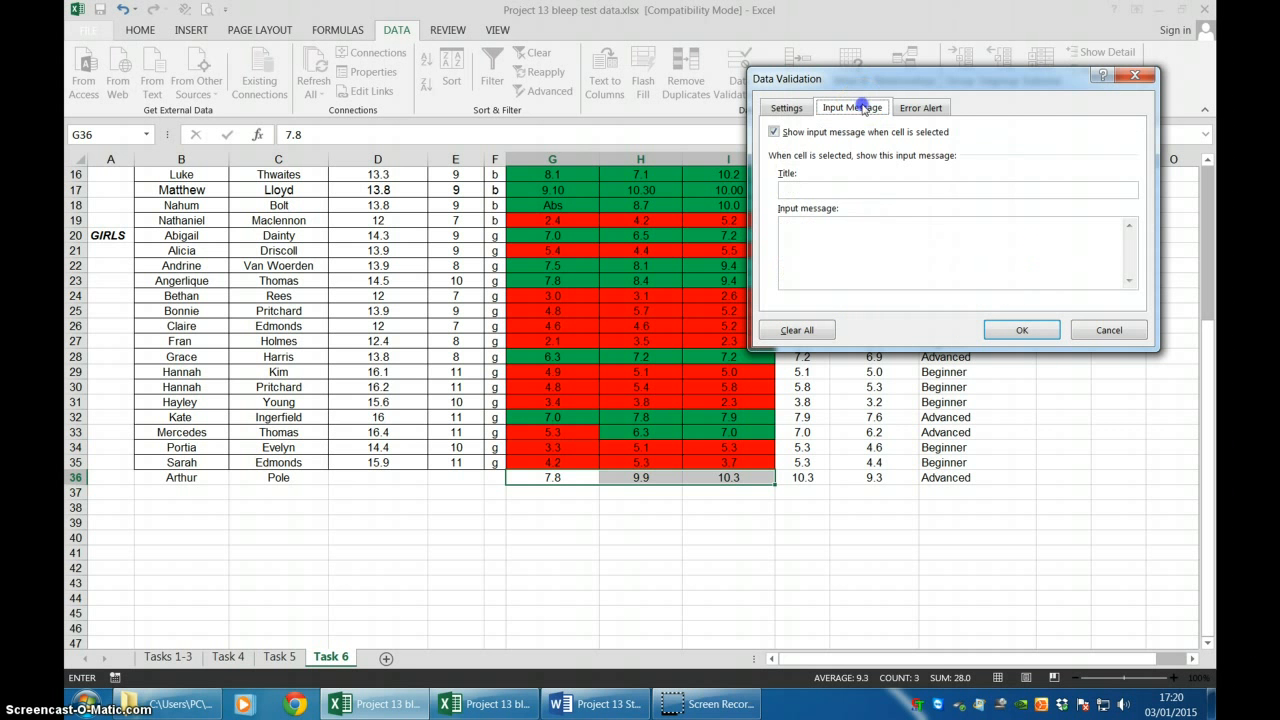
{"action": "left_click", "coordinate": [837, 188]}
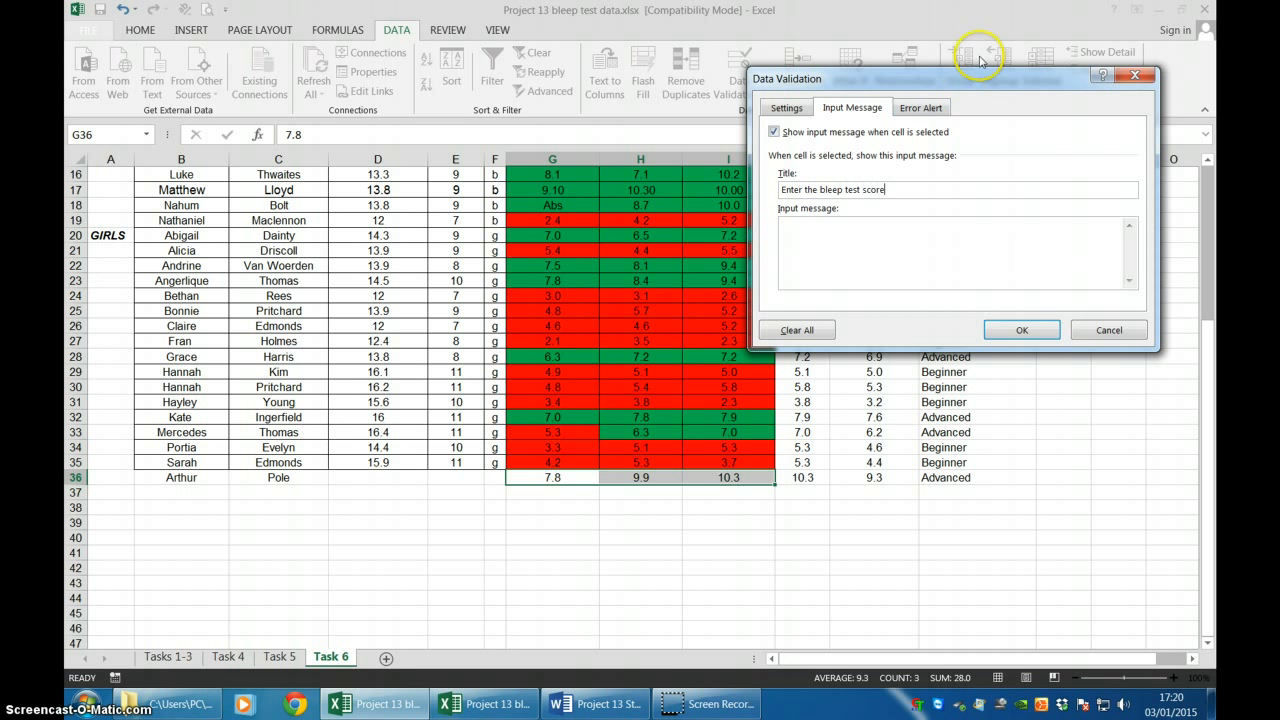
{"action": "left_click", "coordinate": [924, 108]}
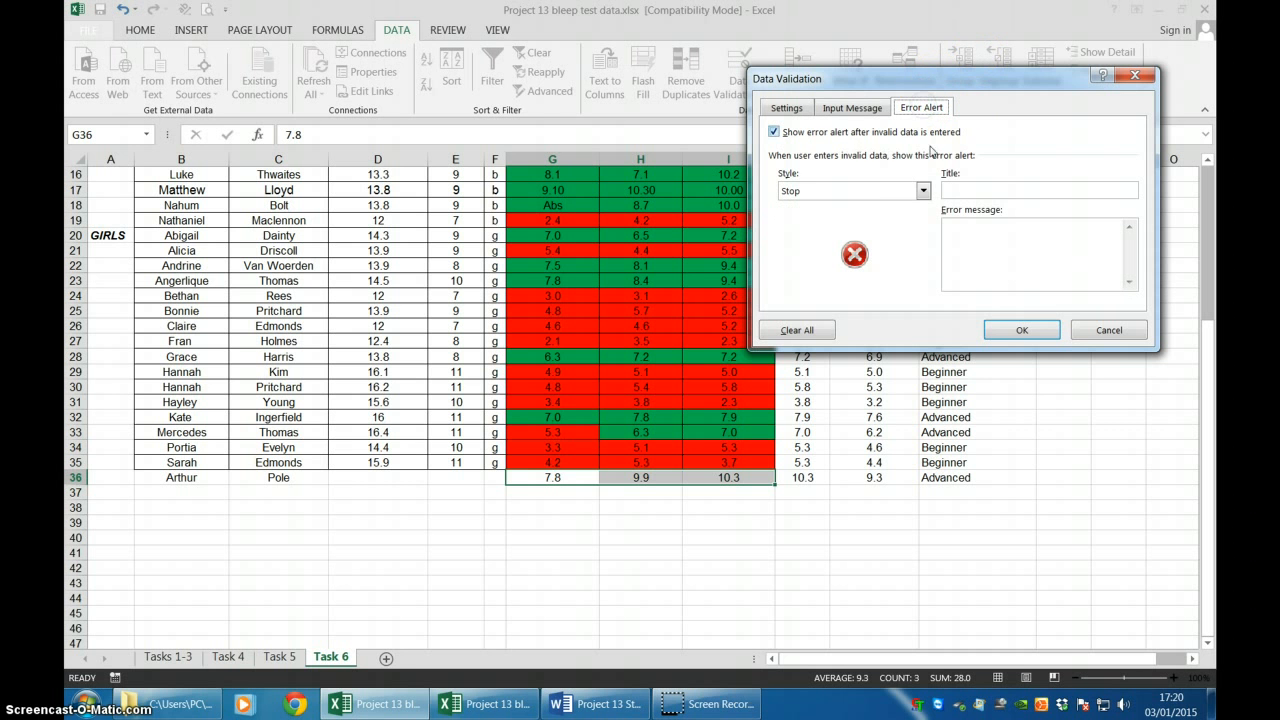
{"action": "left_click", "coordinate": [993, 192]}
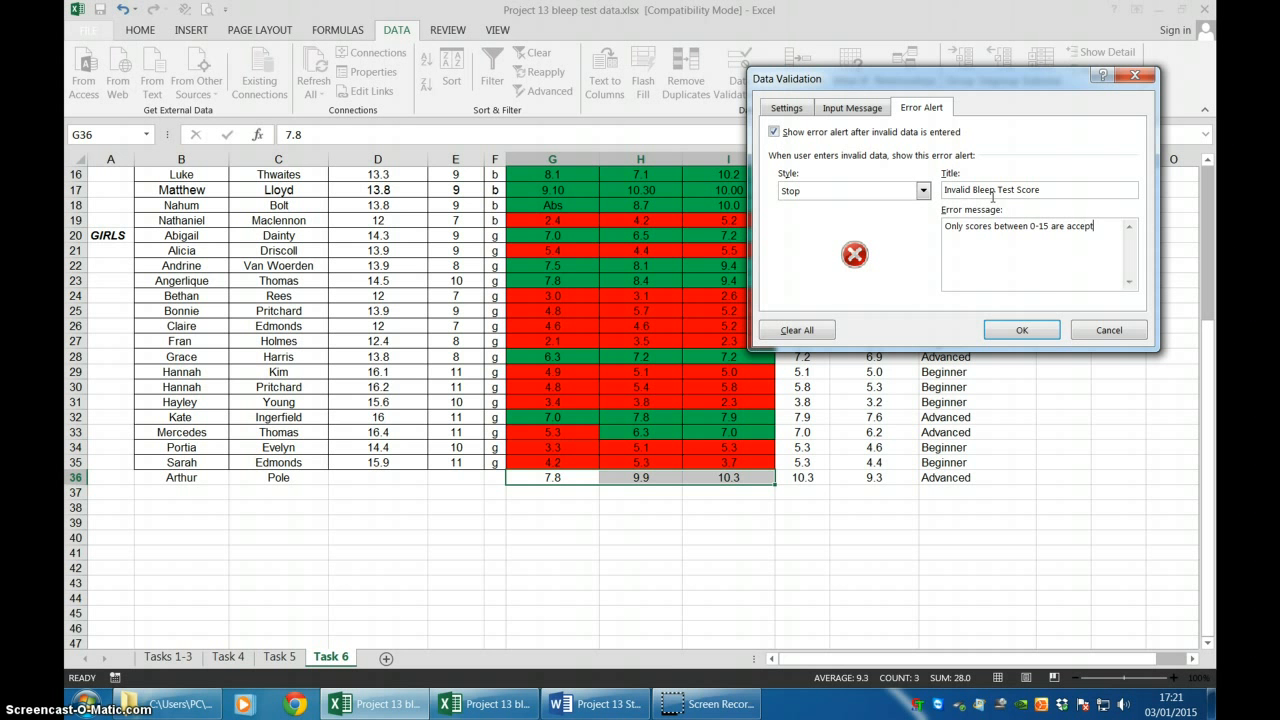
{"action": "left_click", "coordinate": [1025, 328]}
{"action": "left_click", "coordinate": [872, 519]}
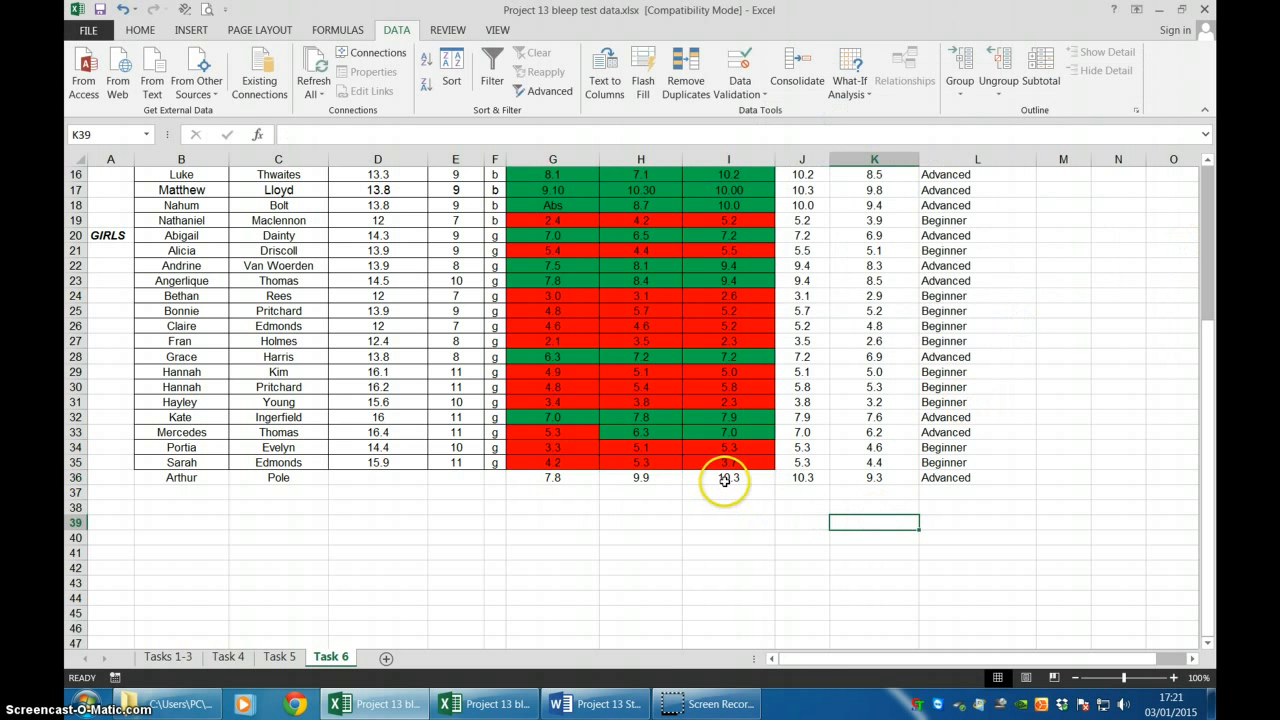
Step: Test the validation by trying a score of 20.3 in cell I36 and re-enter 10.3
{"action": "left_click", "coordinate": [728, 479]}
{"action": "left_click", "coordinate": [647, 477]}
{"action": "left_click", "coordinate": [575, 478]}
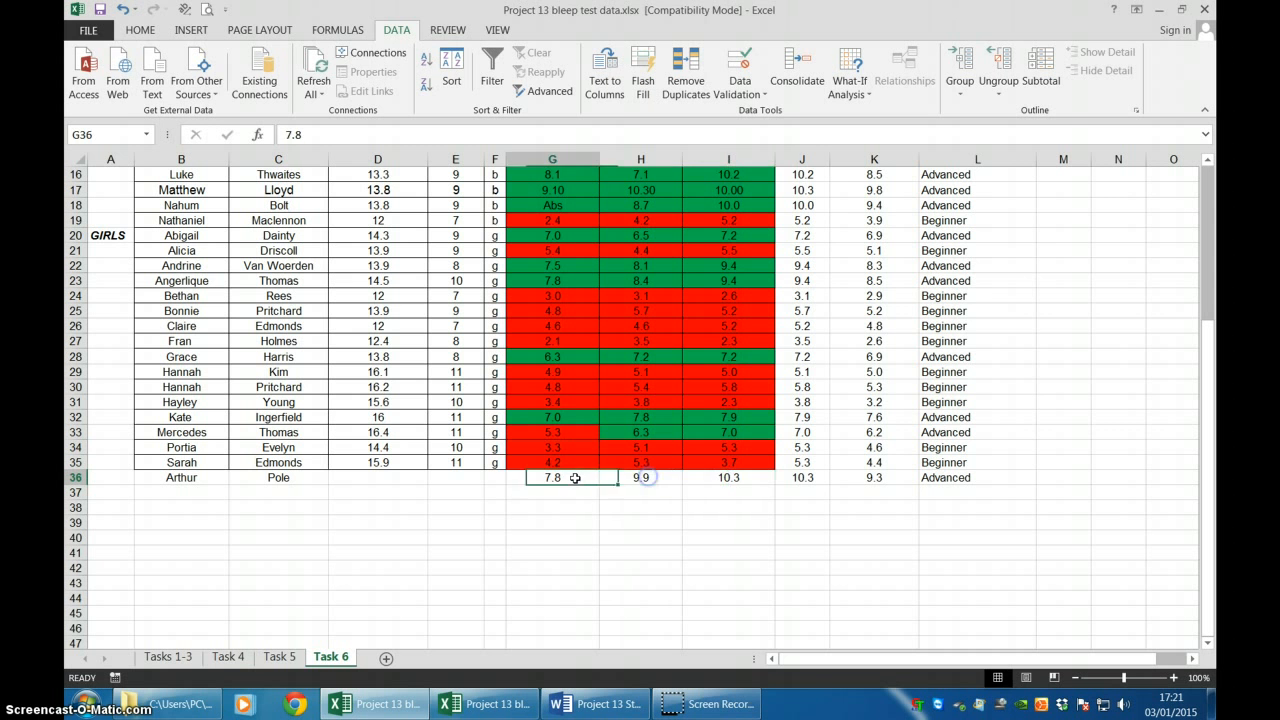
{"action": "left_click", "coordinate": [651, 479]}
{"action": "left_click", "coordinate": [738, 477]}
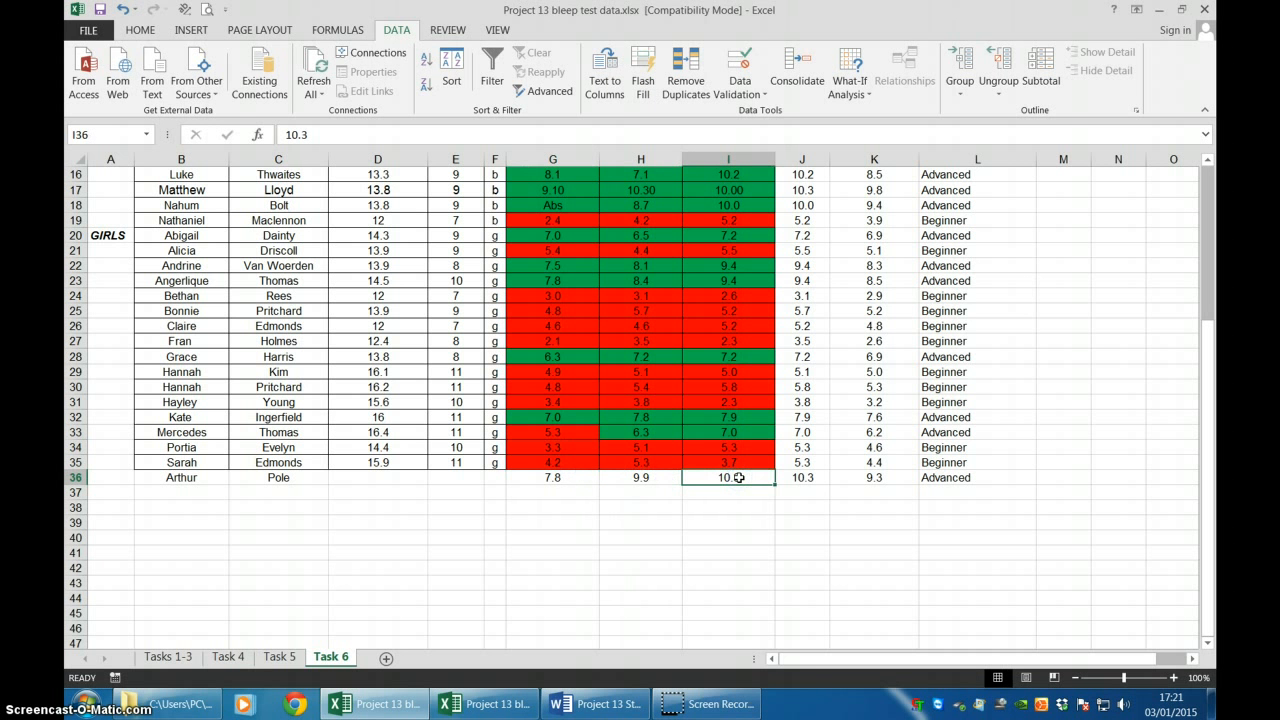
{"action": "type", "text": "20"}
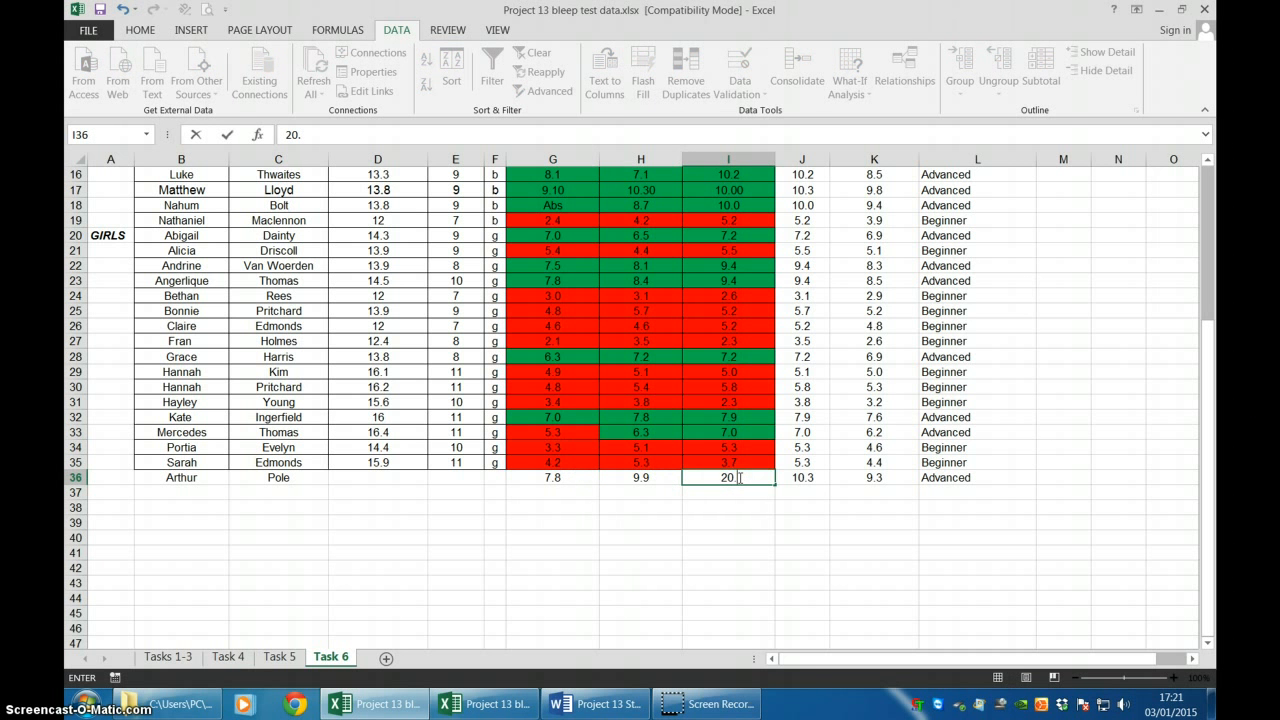
{"action": "key", "text": "Return"}
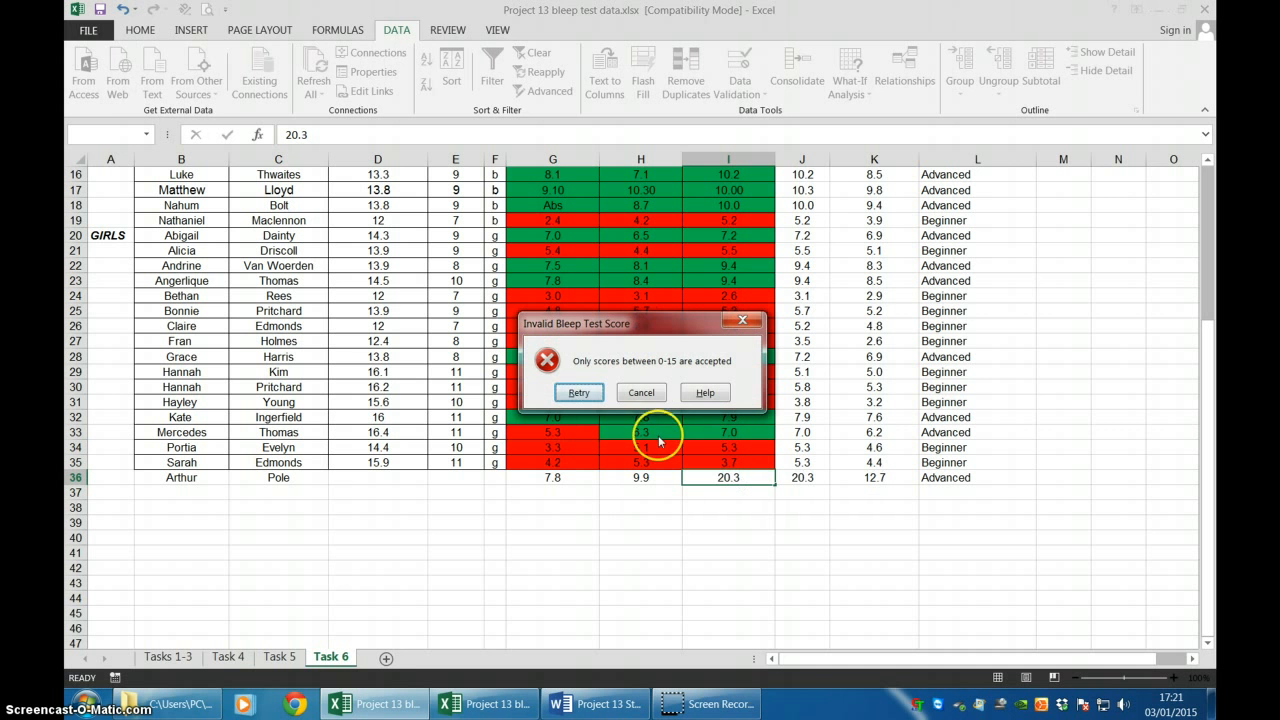
{"action": "left_click", "coordinate": [579, 393]}
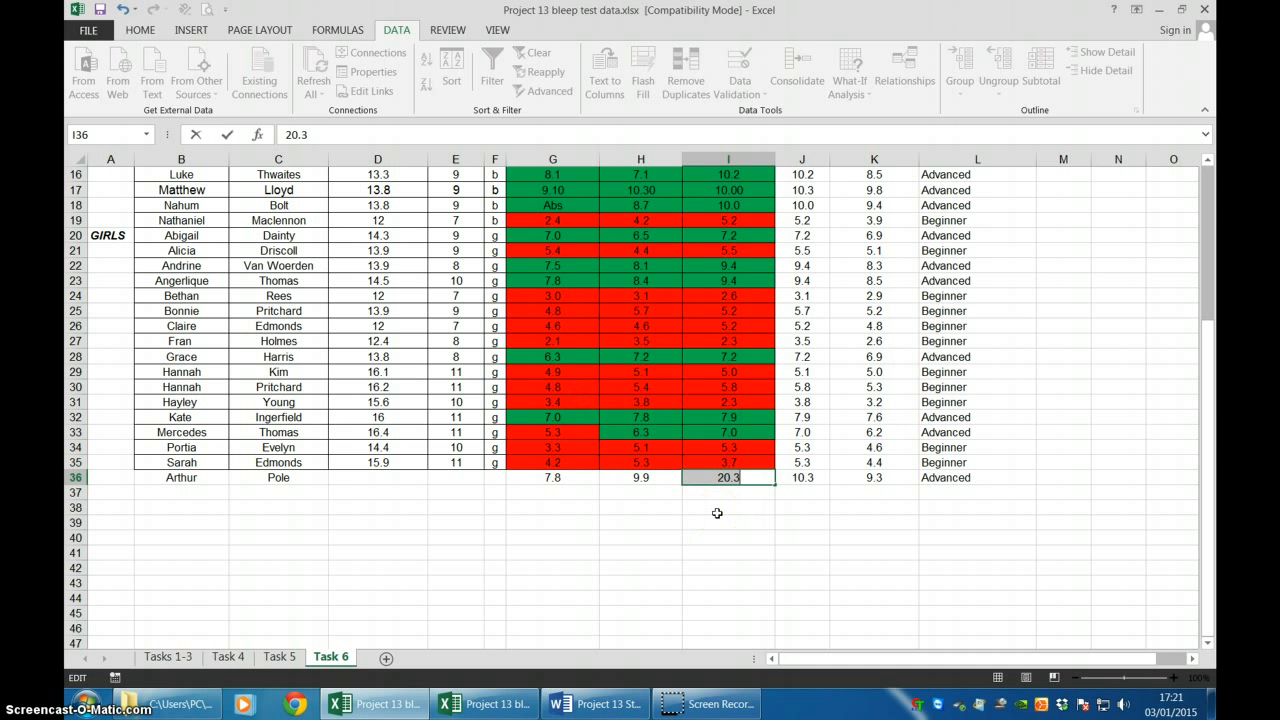
{"action": "type", "text": "10"}
{"action": "key", "text": "Return"}
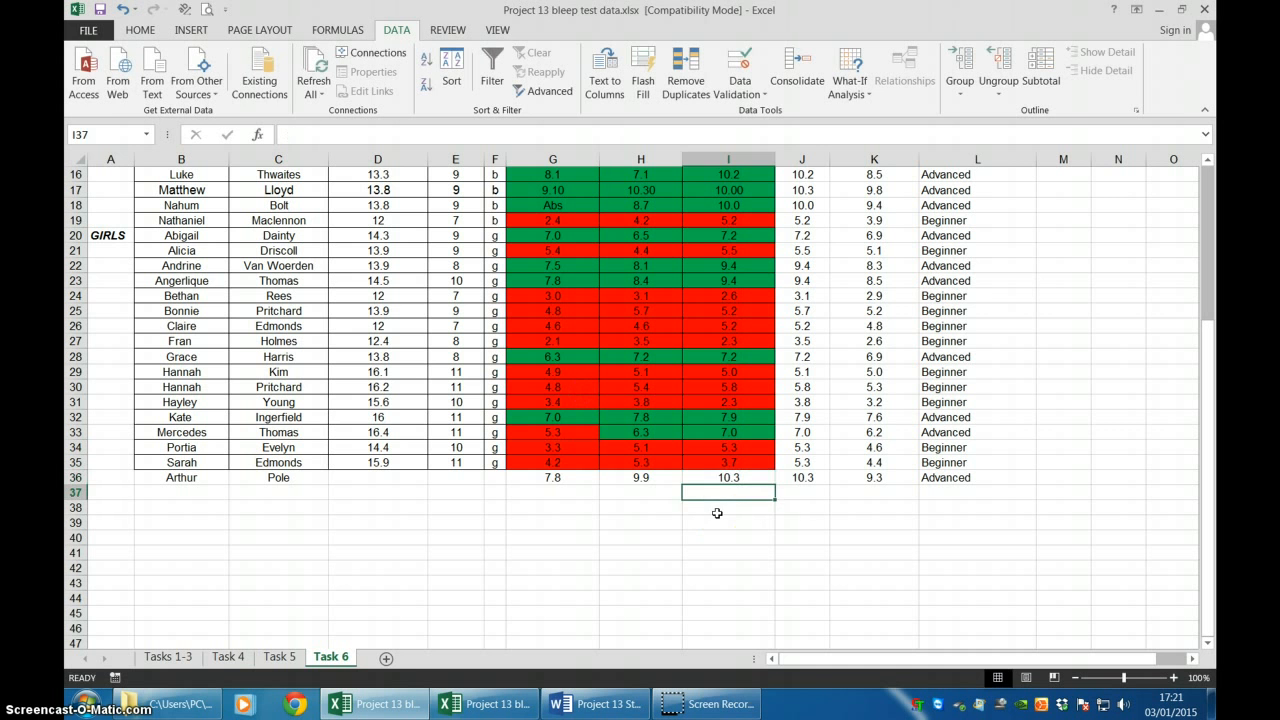
Step: Test the lower limit by trying -2 in cell I36 and set the score back to 10.3
{"action": "left_click", "coordinate": [571, 489]}
{"action": "left_click", "coordinate": [571, 477]}
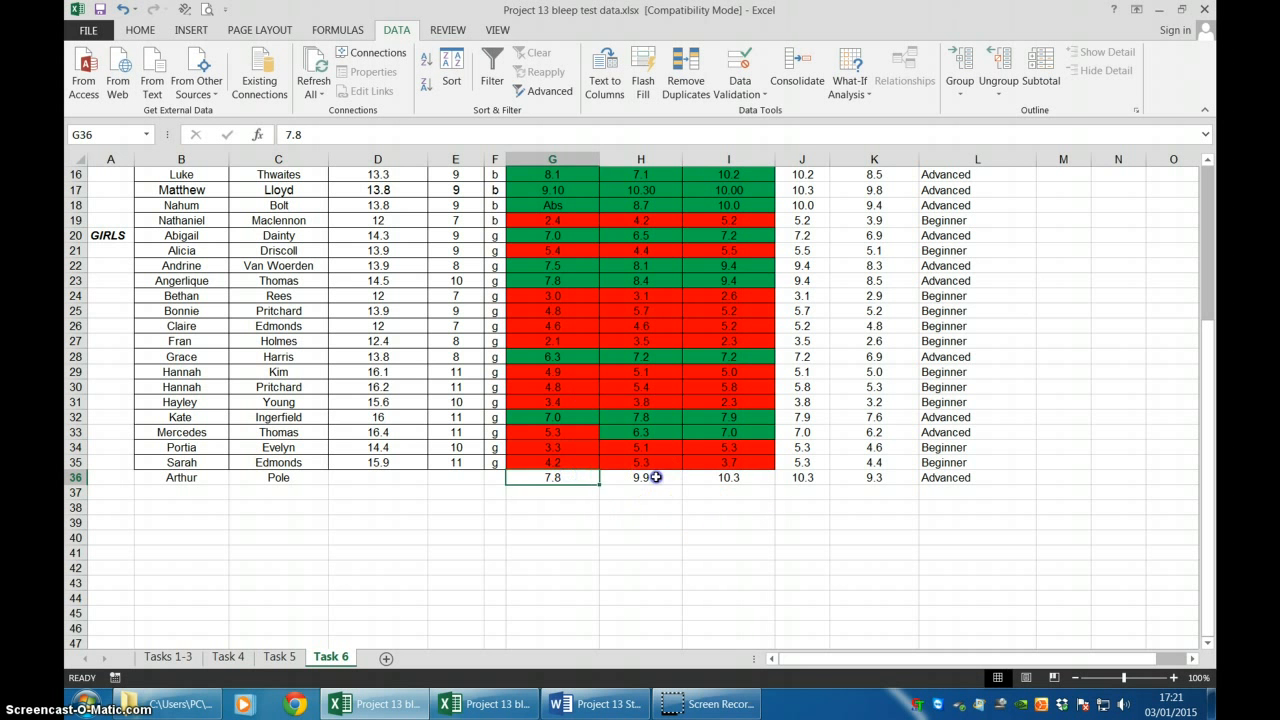
{"action": "left_click", "coordinate": [648, 477]}
{"action": "left_click", "coordinate": [718, 477]}
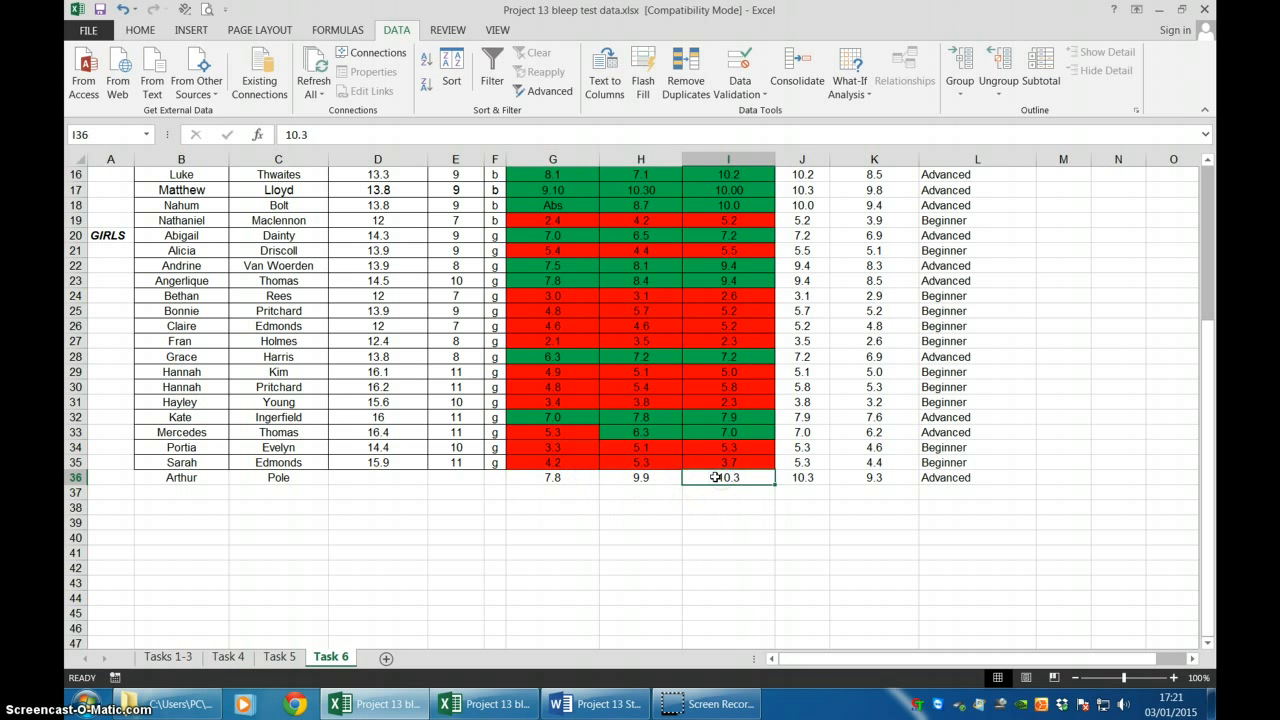
{"action": "type", "text": "-2"}
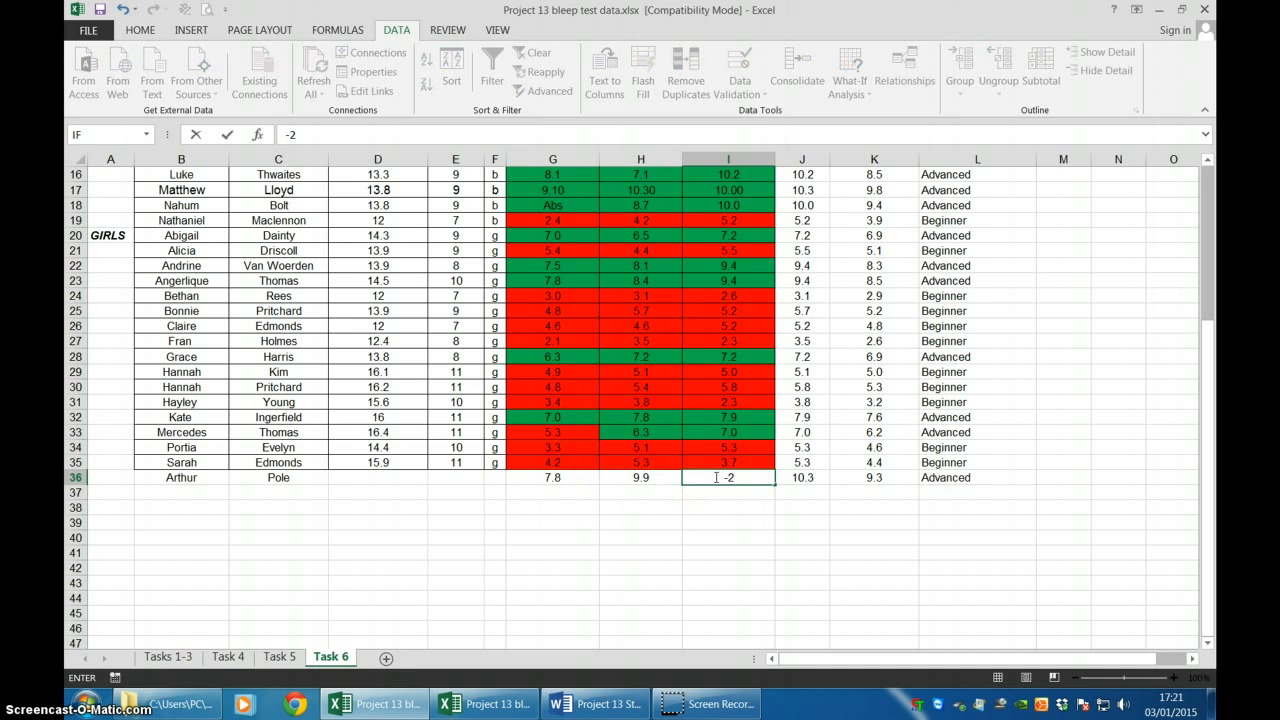
{"action": "key", "text": "Return"}
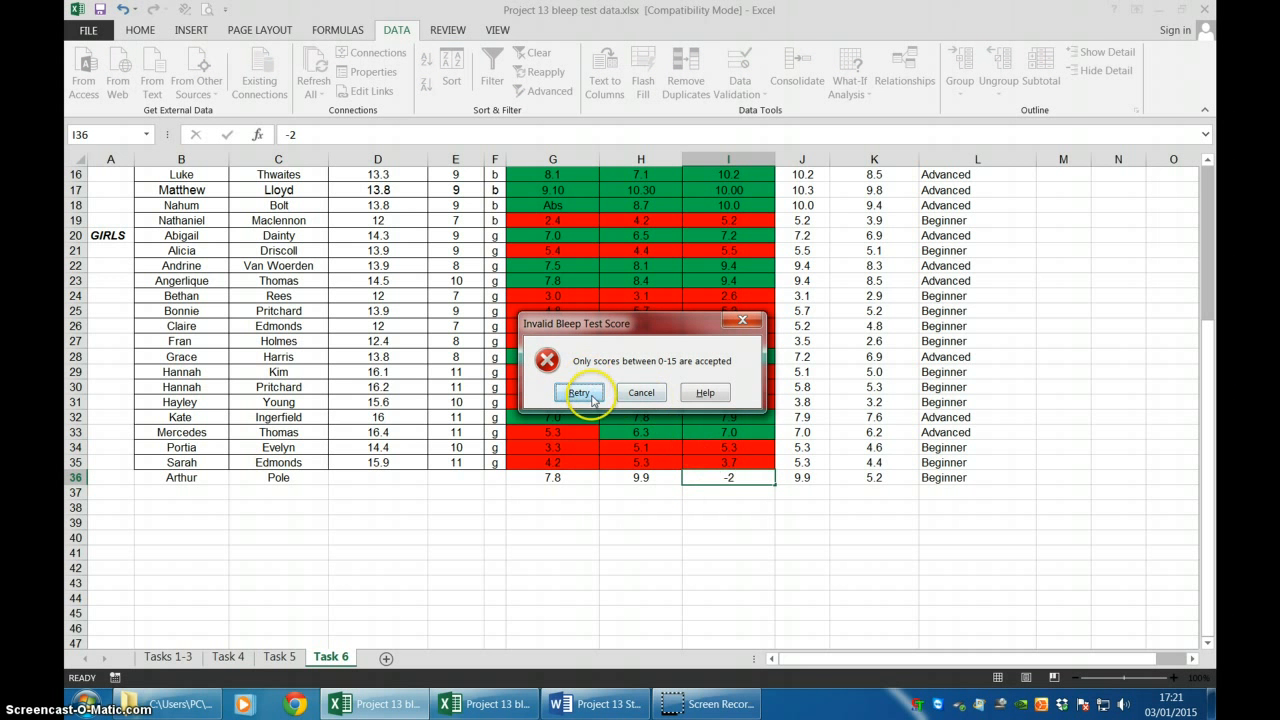
{"action": "left_click", "coordinate": [590, 395]}
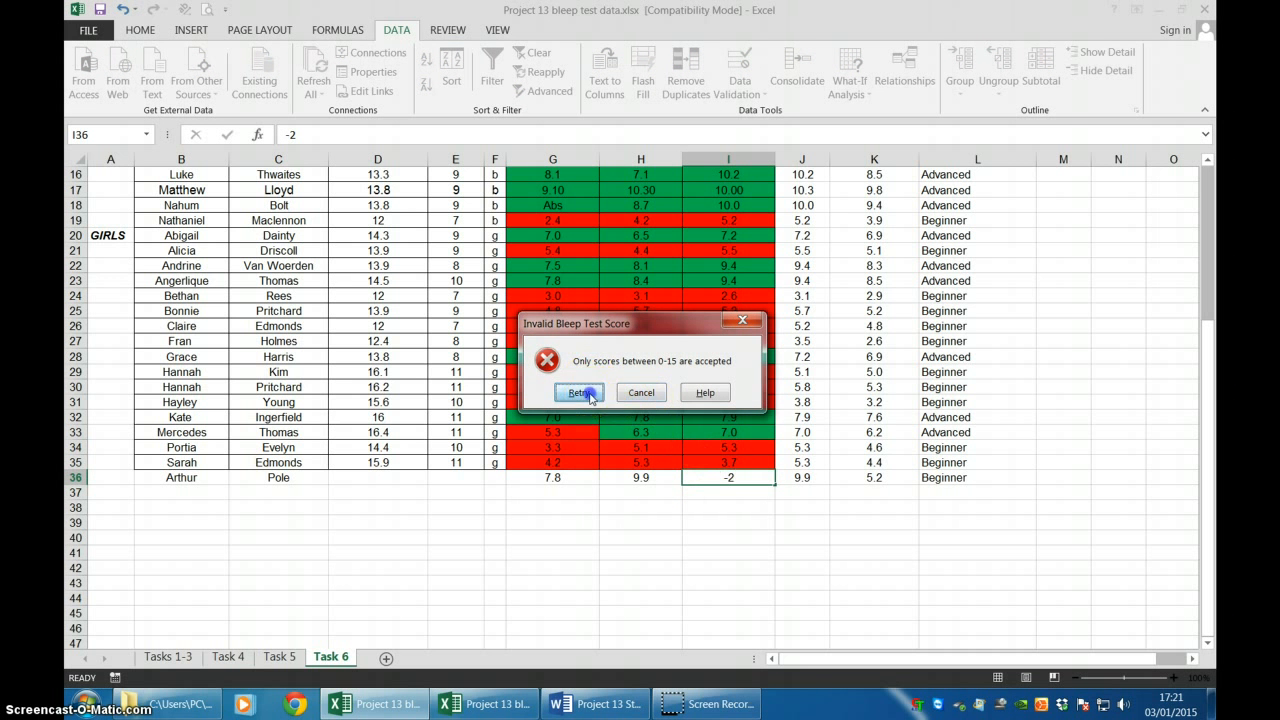
{"action": "key", "text": "BackSpace"}
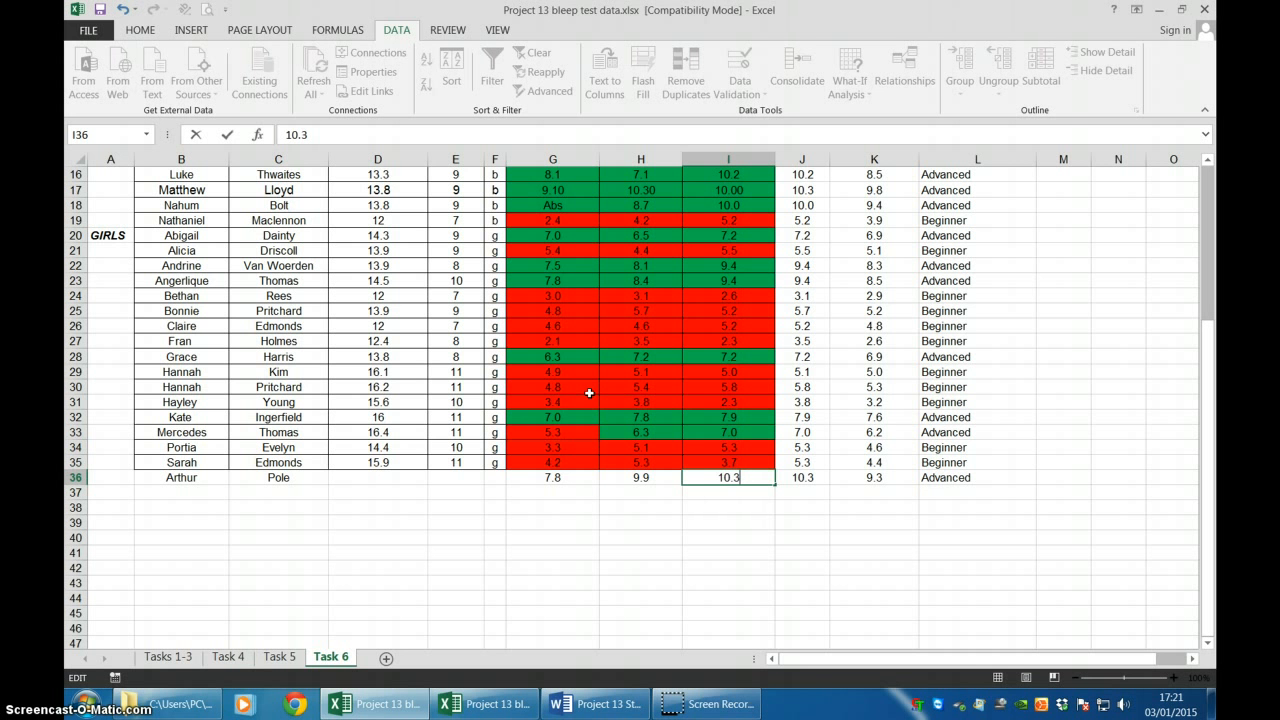
{"action": "key", "text": "Return"}
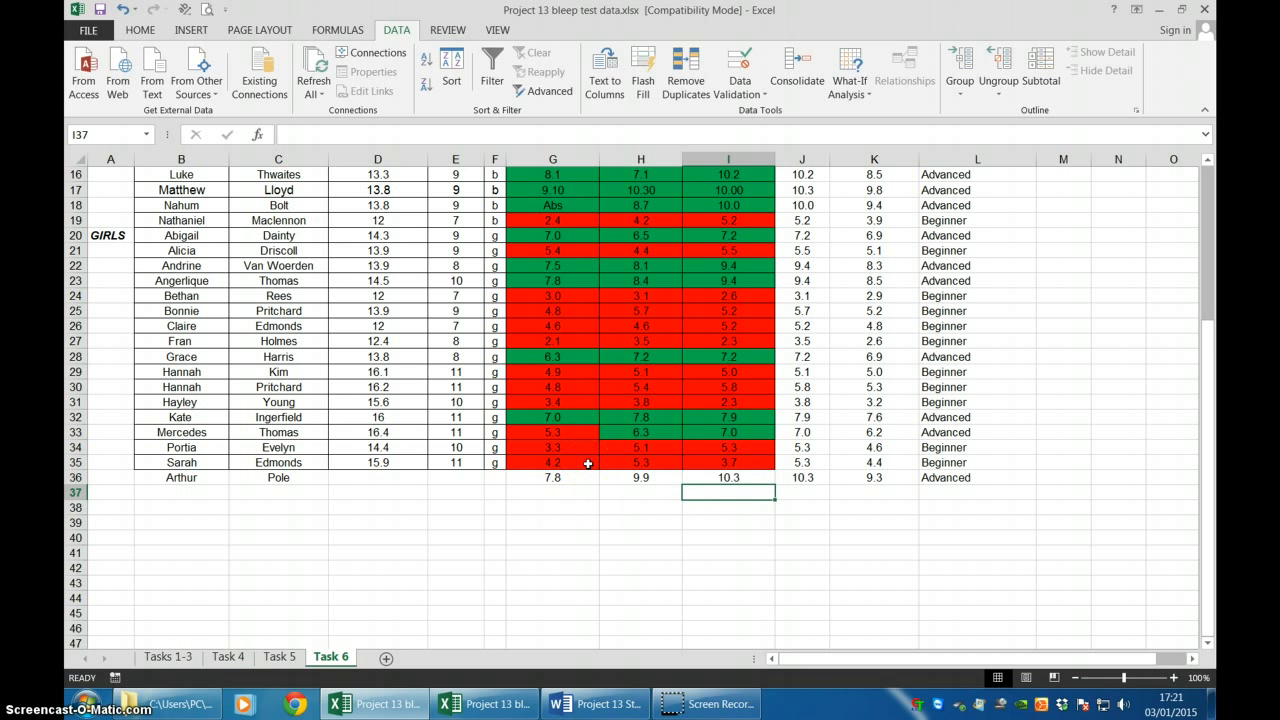
Step: Switch to the Word task description to read the Task 7 bar graph instructions and return to the Excel bleep test workbook
{"action": "key", "text": "alt+Tab"}
{"action": "left_click", "coordinate": [409, 268]}
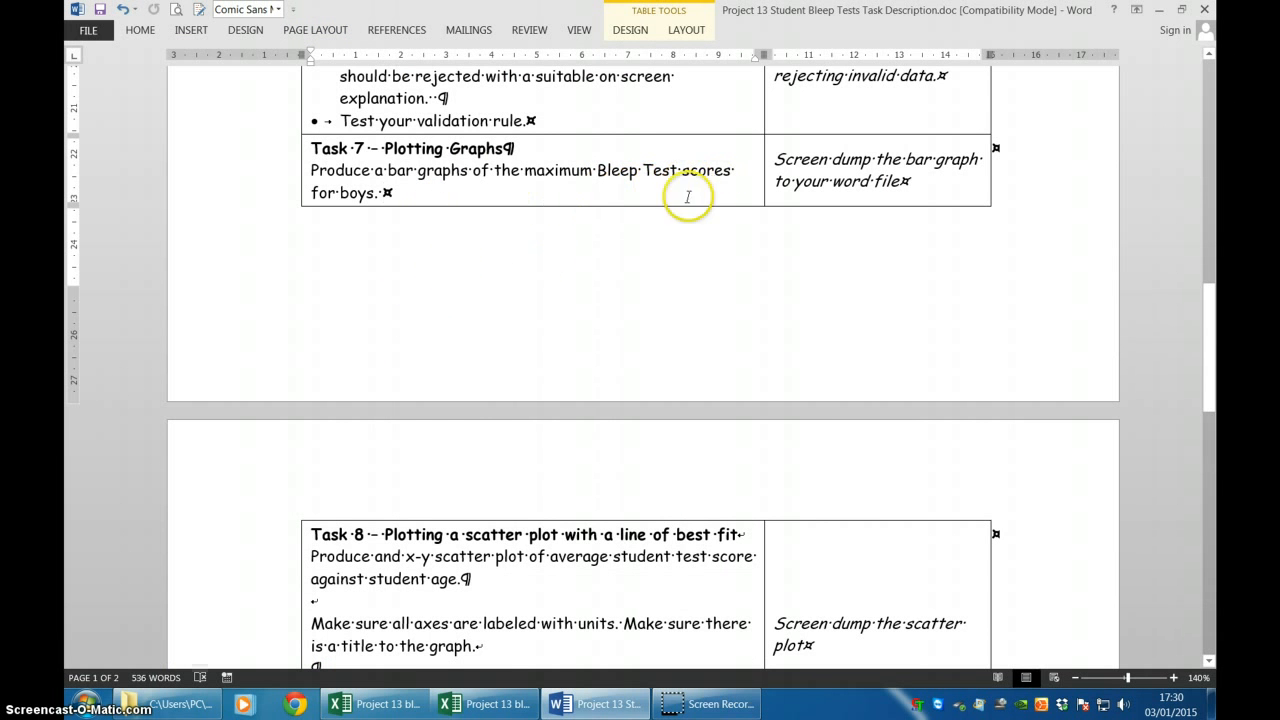
{"action": "left_click", "coordinate": [386, 710]}
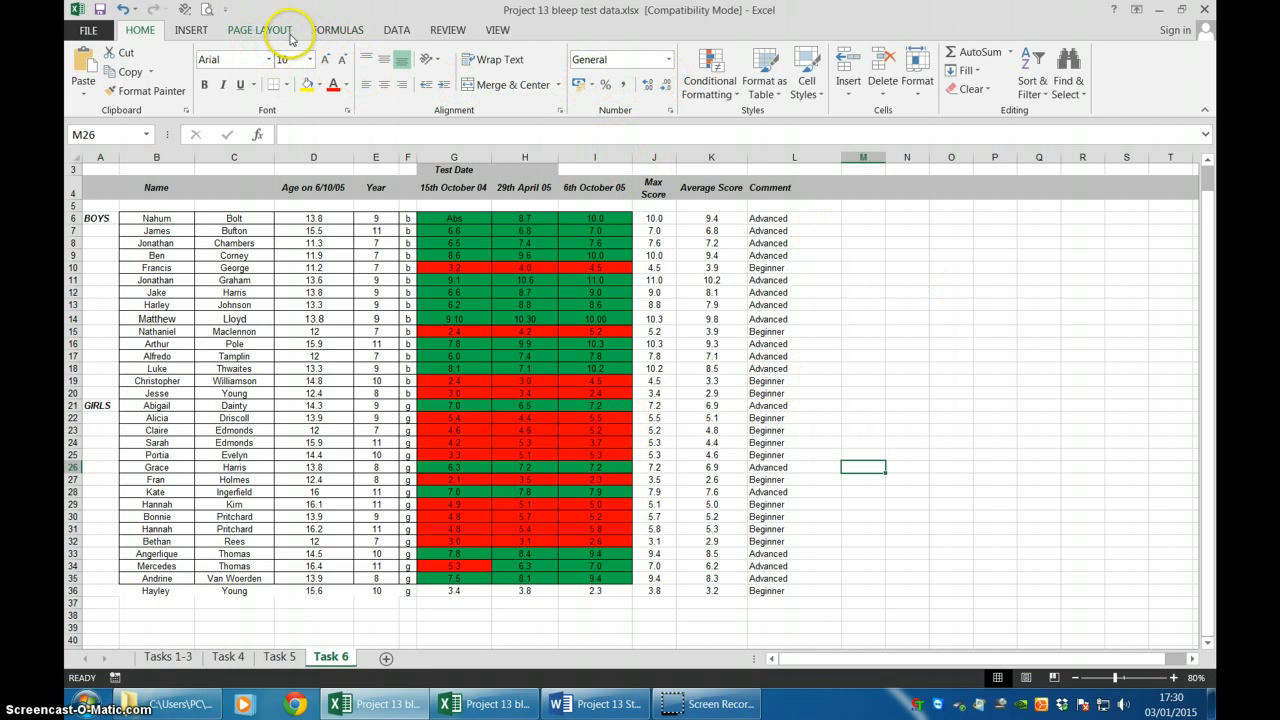
Step: Insert a 2-D clustered column chart on the Task 6 sheet and move it beside the Comment column
{"action": "left_click", "coordinate": [190, 30]}
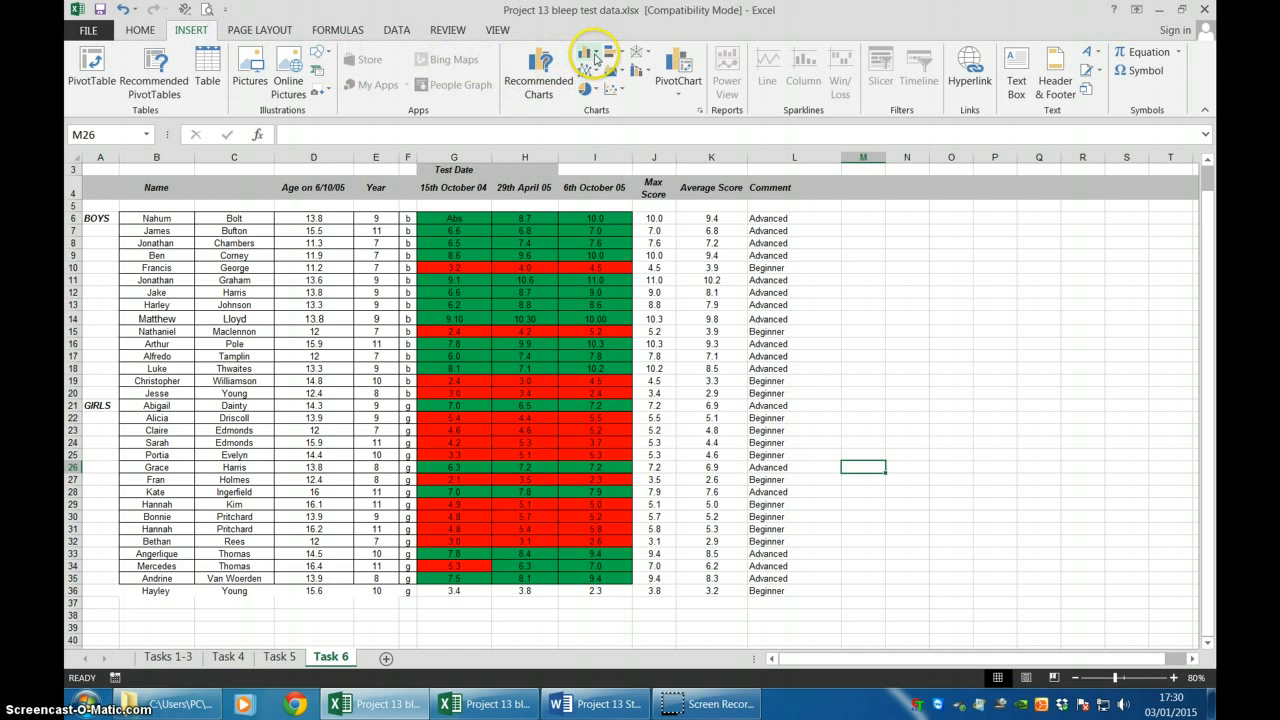
{"action": "left_click", "coordinate": [592, 55]}
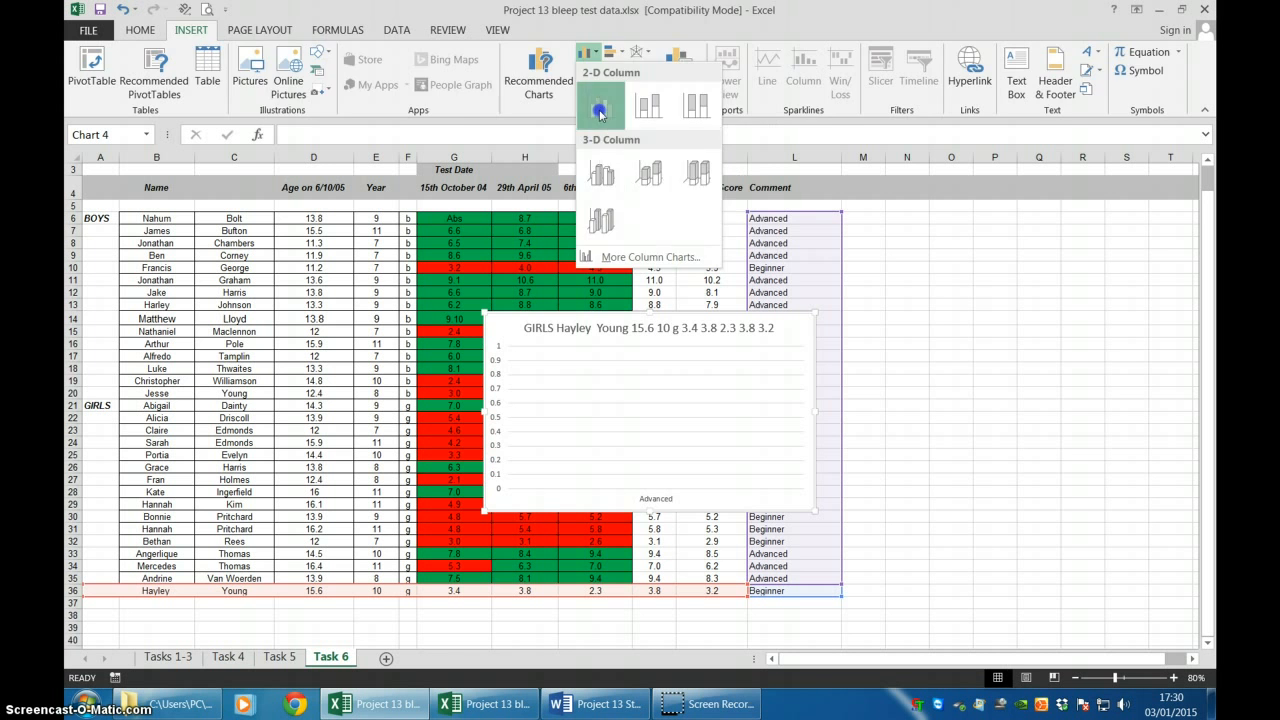
{"action": "left_click", "coordinate": [600, 110]}
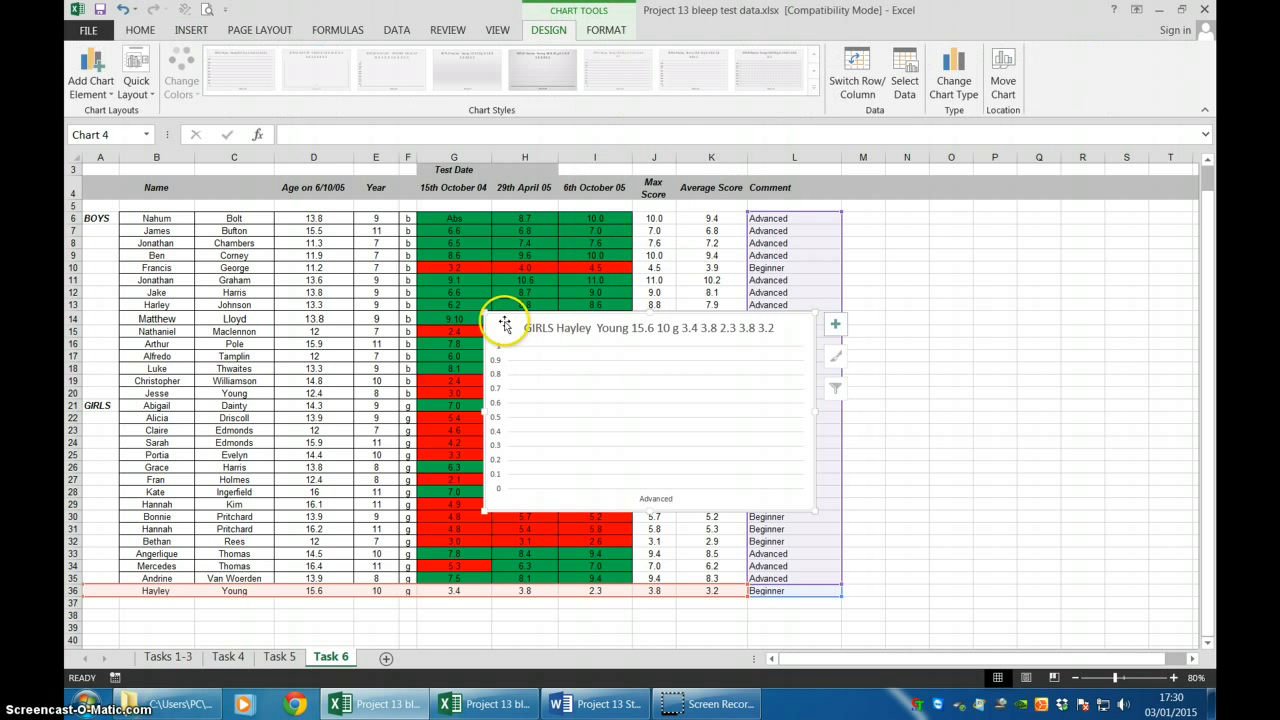
{"action": "left_click_drag", "start_coordinate": [504, 322], "coordinate": [839, 243]}
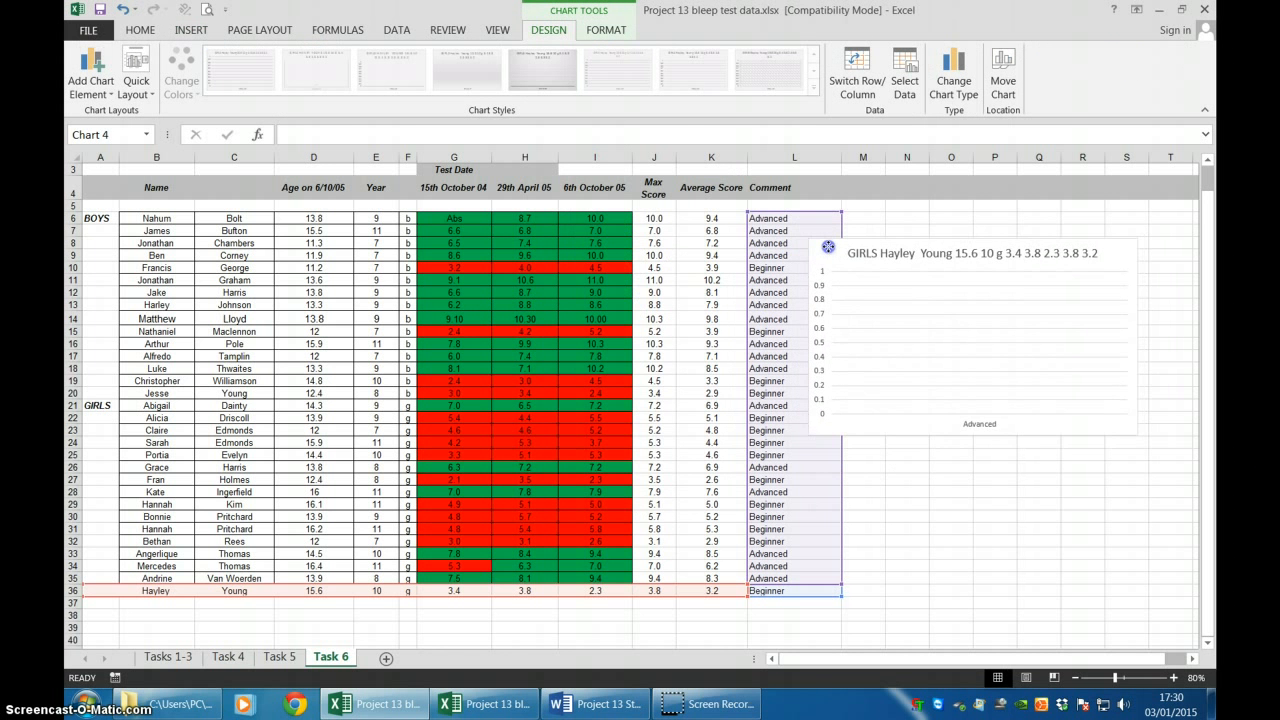
Step: Open the chart's data source selection and remove its existing series
{"action": "right_click", "coordinate": [884, 259]}
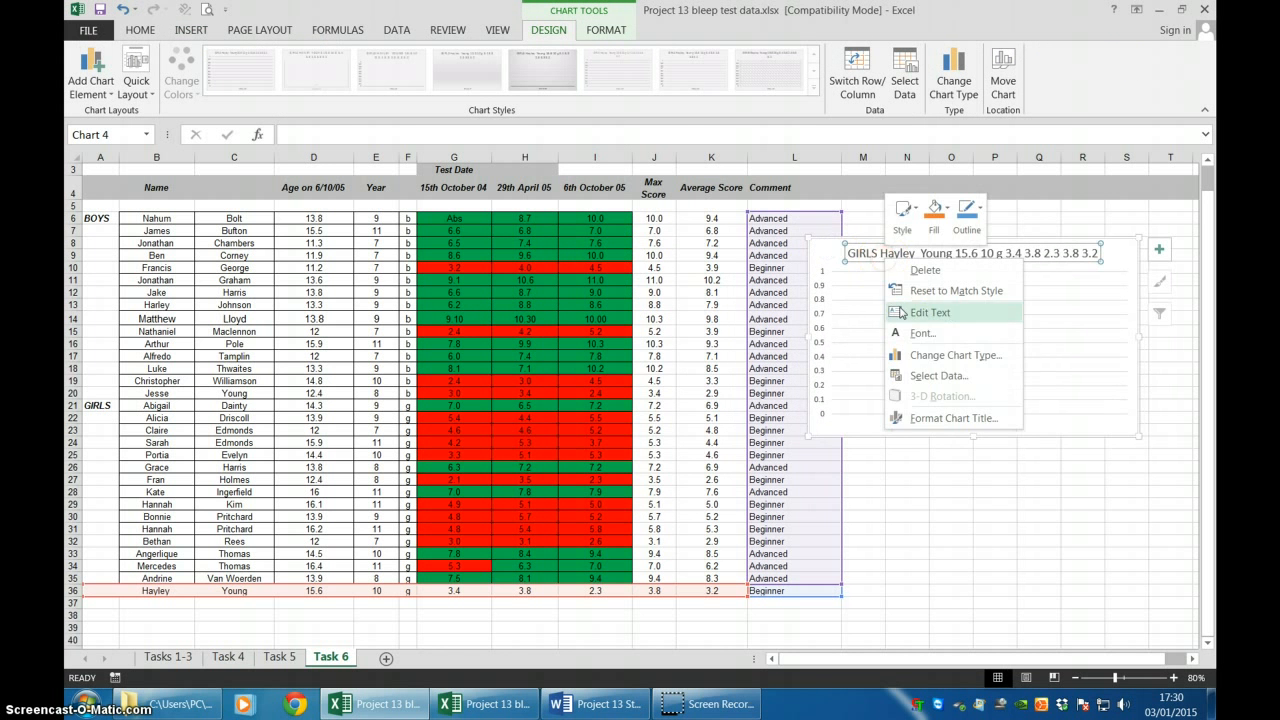
{"action": "left_click", "coordinate": [940, 377]}
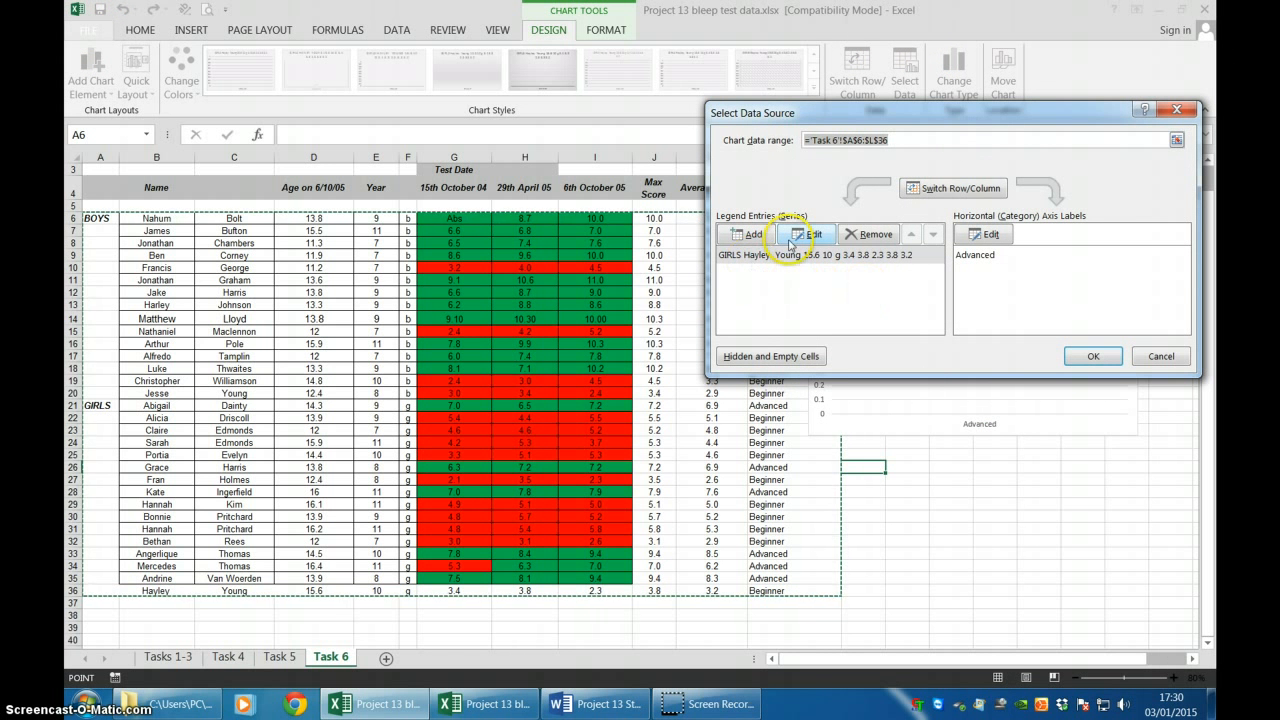
{"action": "left_click", "coordinate": [864, 237]}
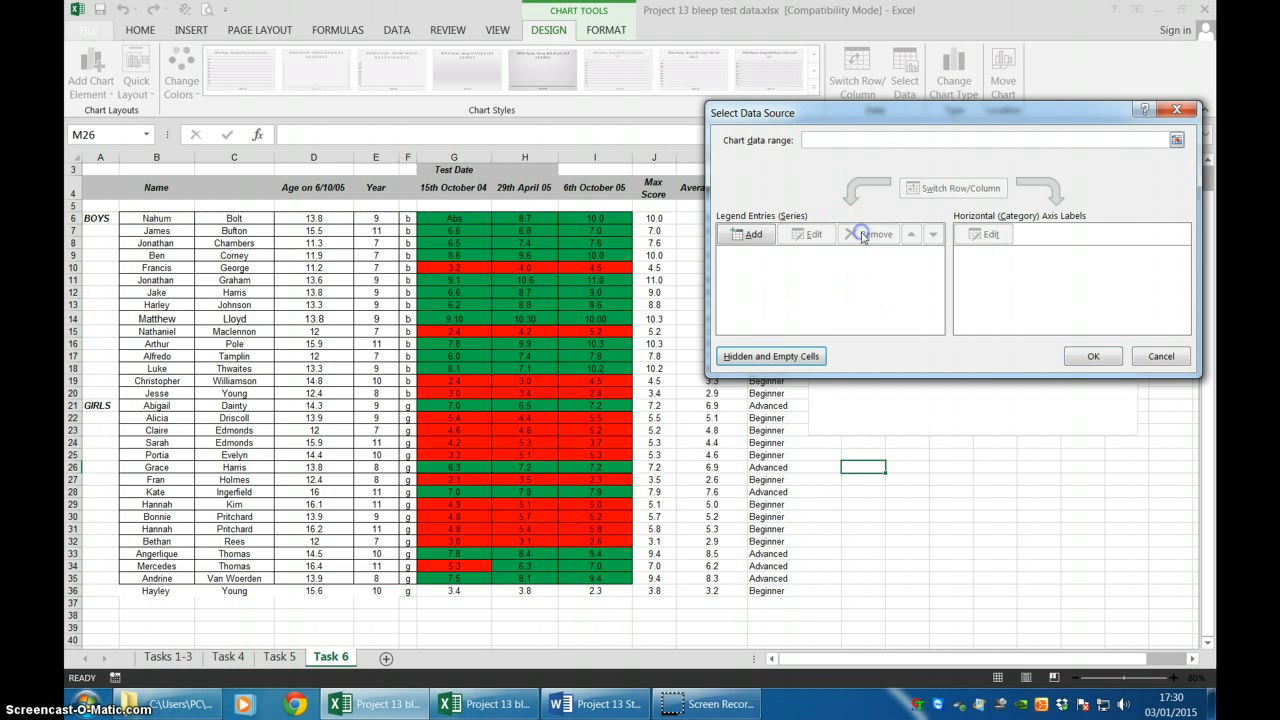
Step: Add a chart series named "Boys" using the maximum scores in J6:J20 as its values
{"action": "left_click", "coordinate": [755, 238]}
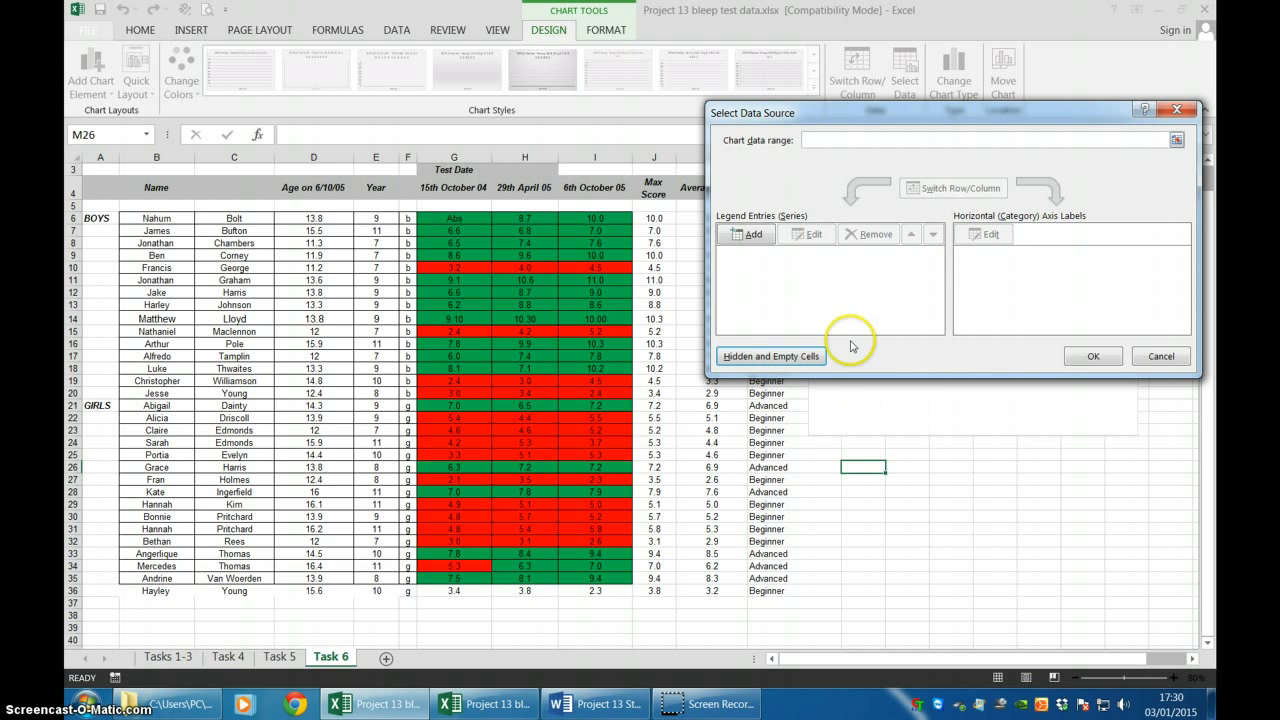
{"action": "left_click", "coordinate": [749, 234]}
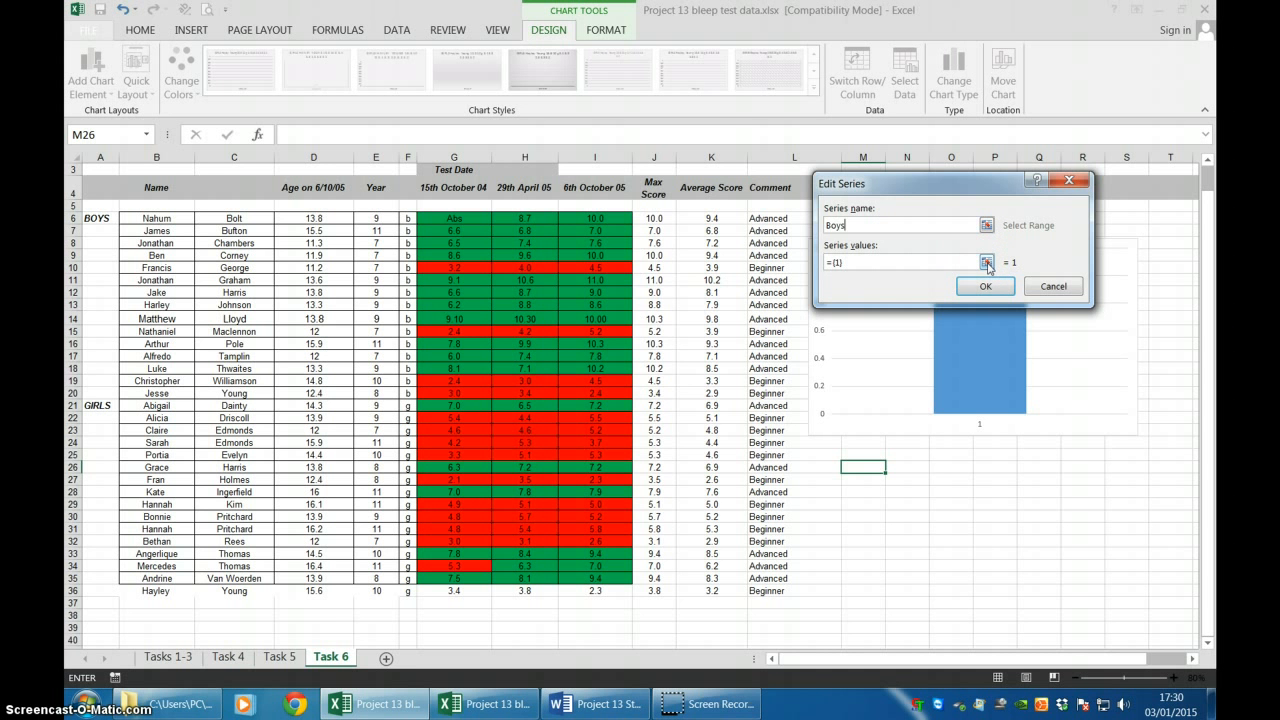
{"action": "left_click", "coordinate": [986, 262]}
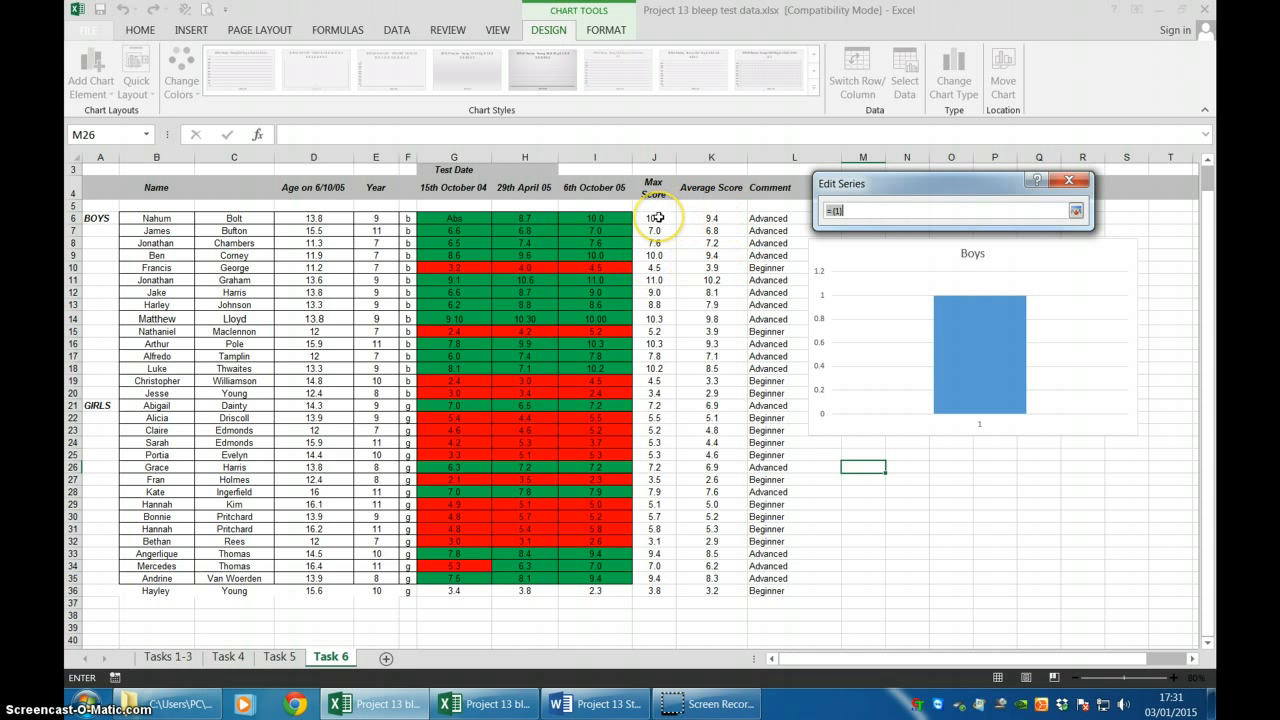
{"action": "left_click_drag", "start_coordinate": [658, 217], "coordinate": [656, 393]}
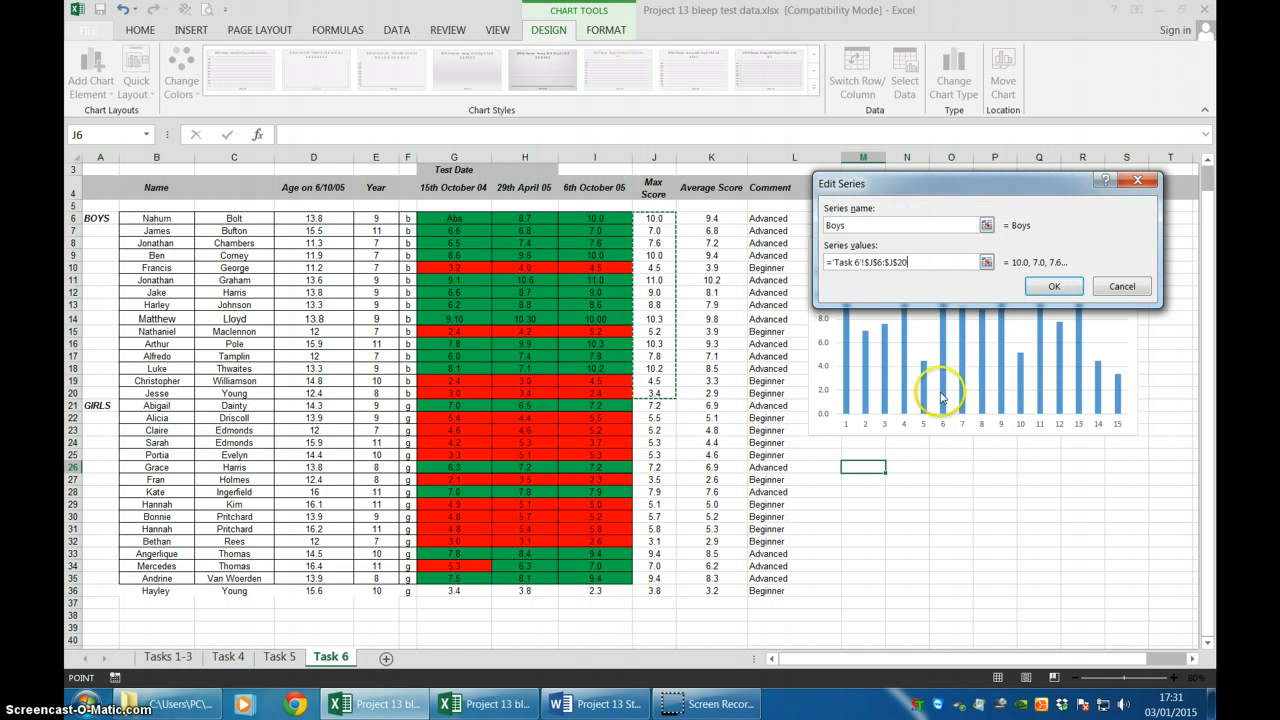
{"action": "left_click", "coordinate": [1057, 287]}
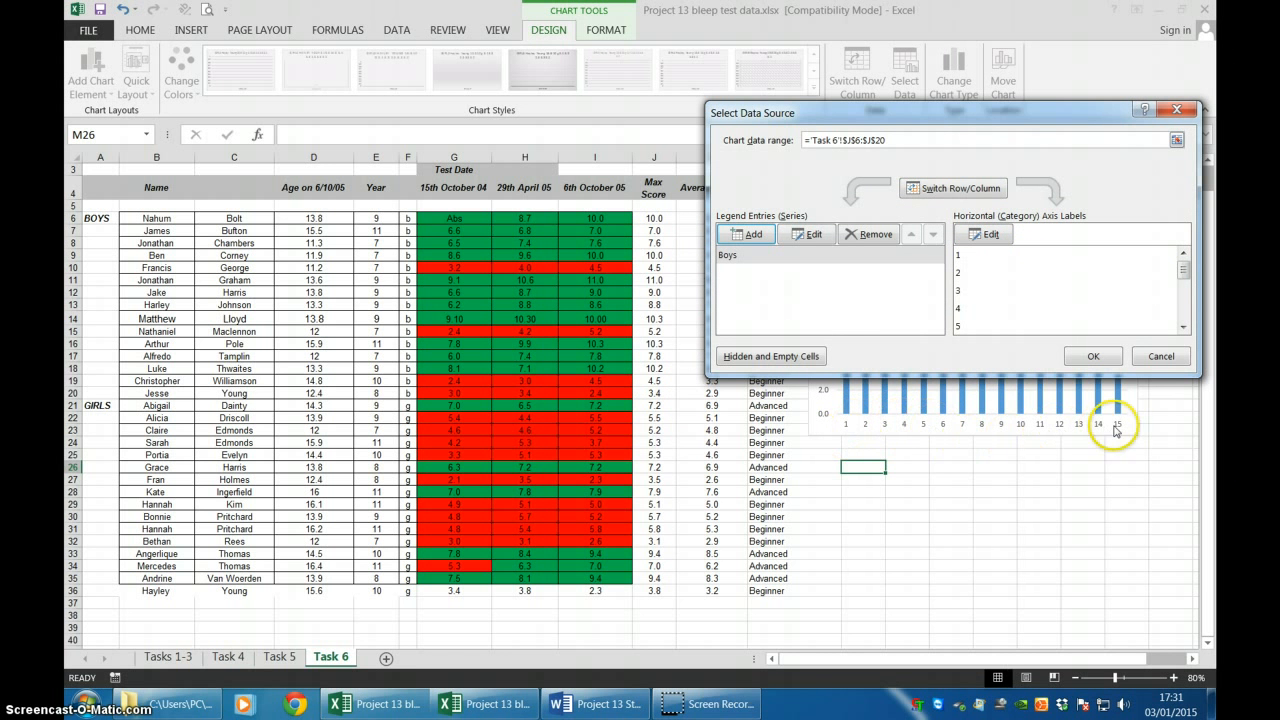
Step: Set the chart's horizontal axis labels to the boys' surnames in C6:C20
{"action": "left_click", "coordinate": [990, 236]}
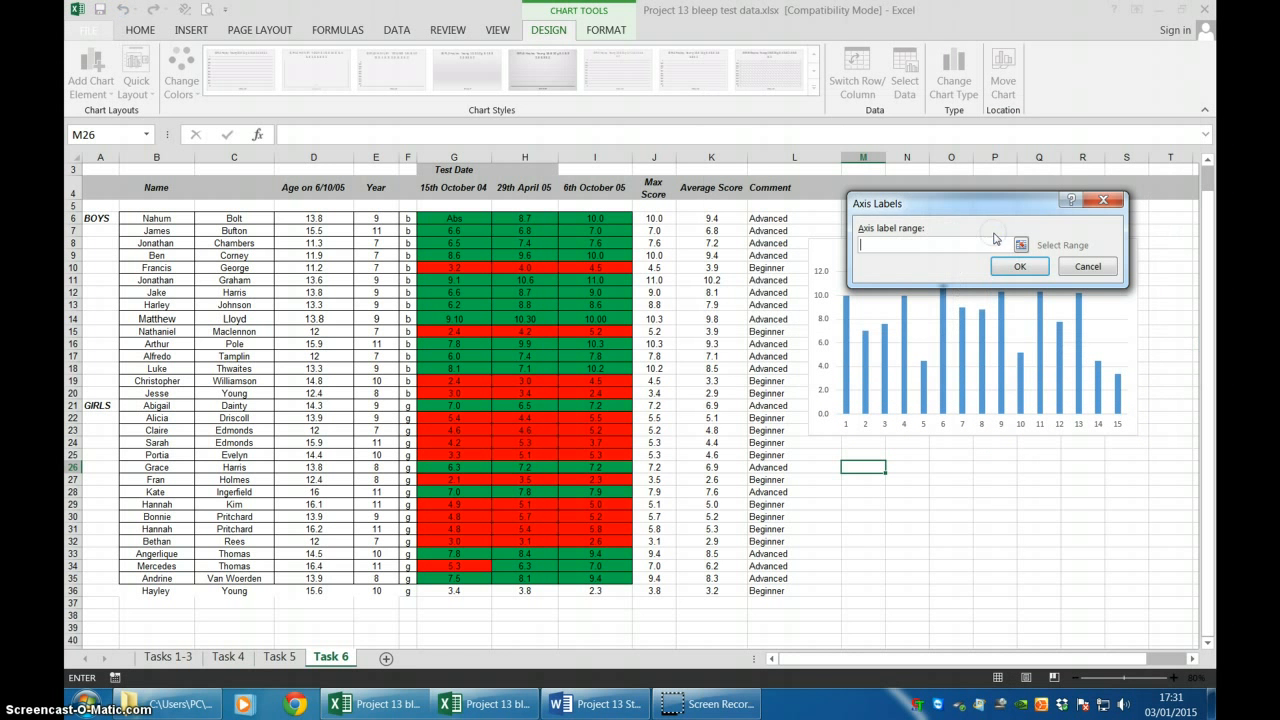
{"action": "left_click", "coordinate": [1021, 245]}
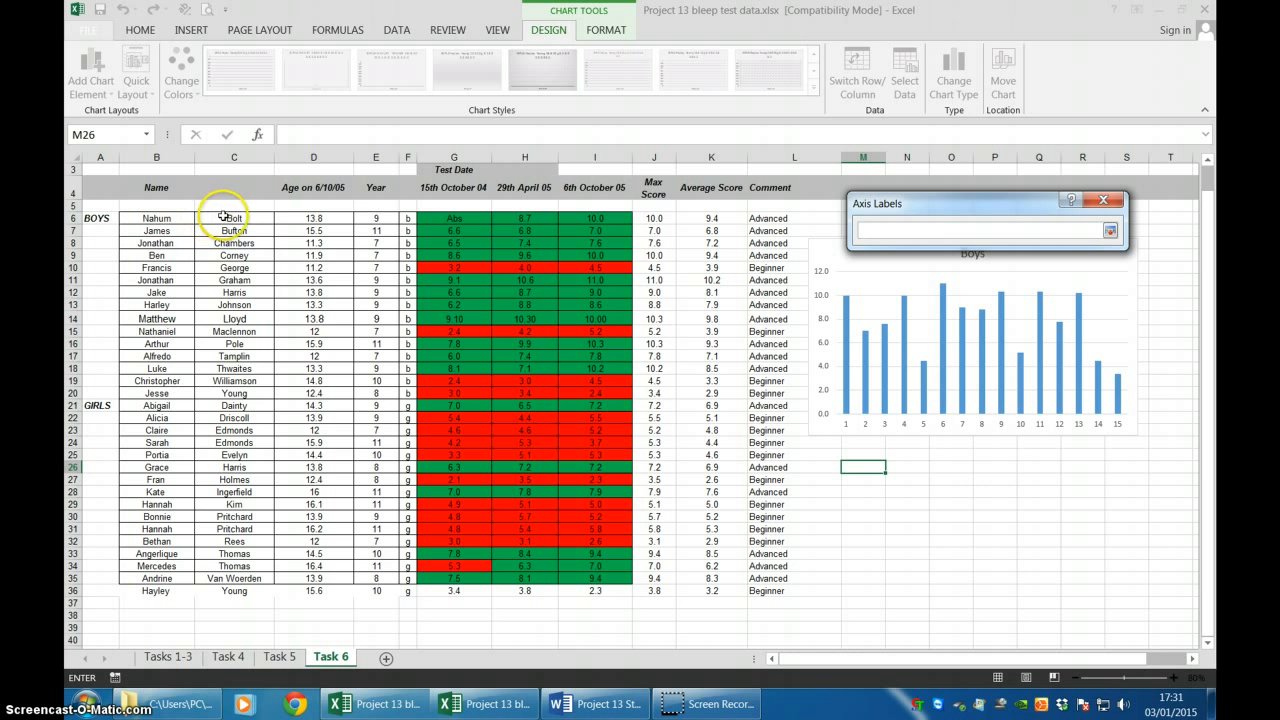
{"action": "left_click_drag", "start_coordinate": [228, 217], "coordinate": [229, 383]}
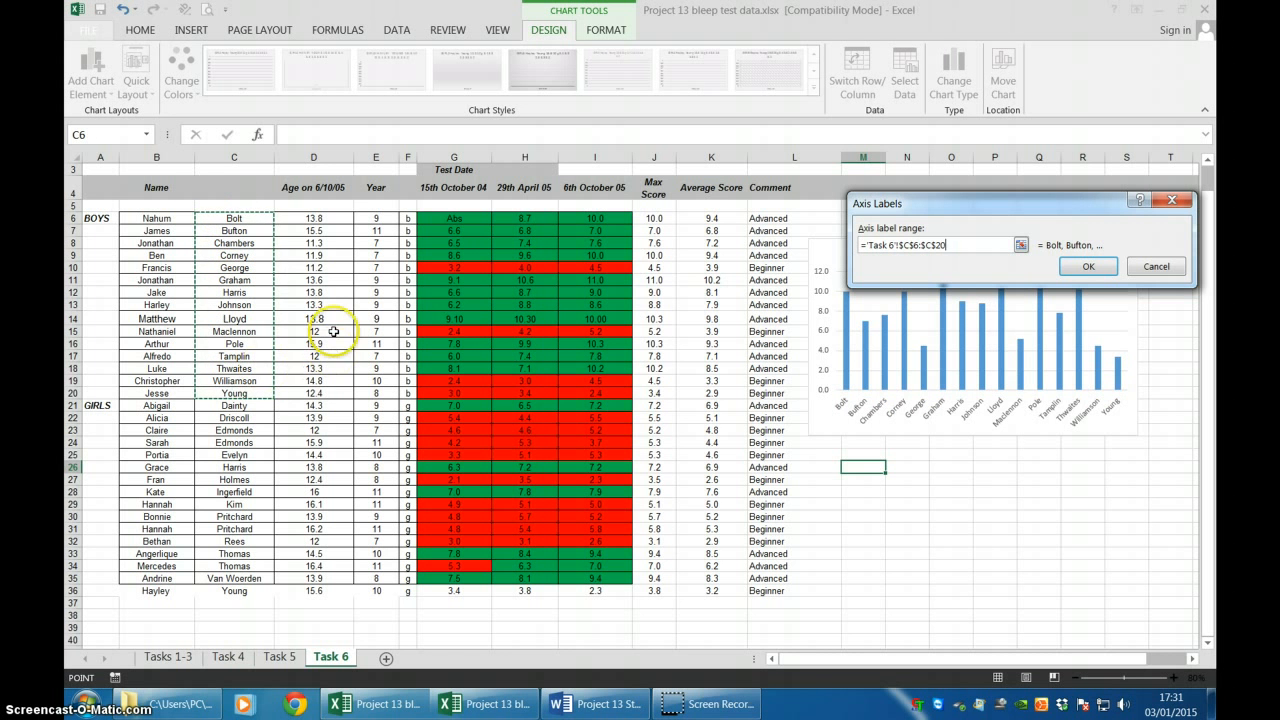
{"action": "left_click_drag", "start_coordinate": [950, 200], "coordinate": [950, 490]}
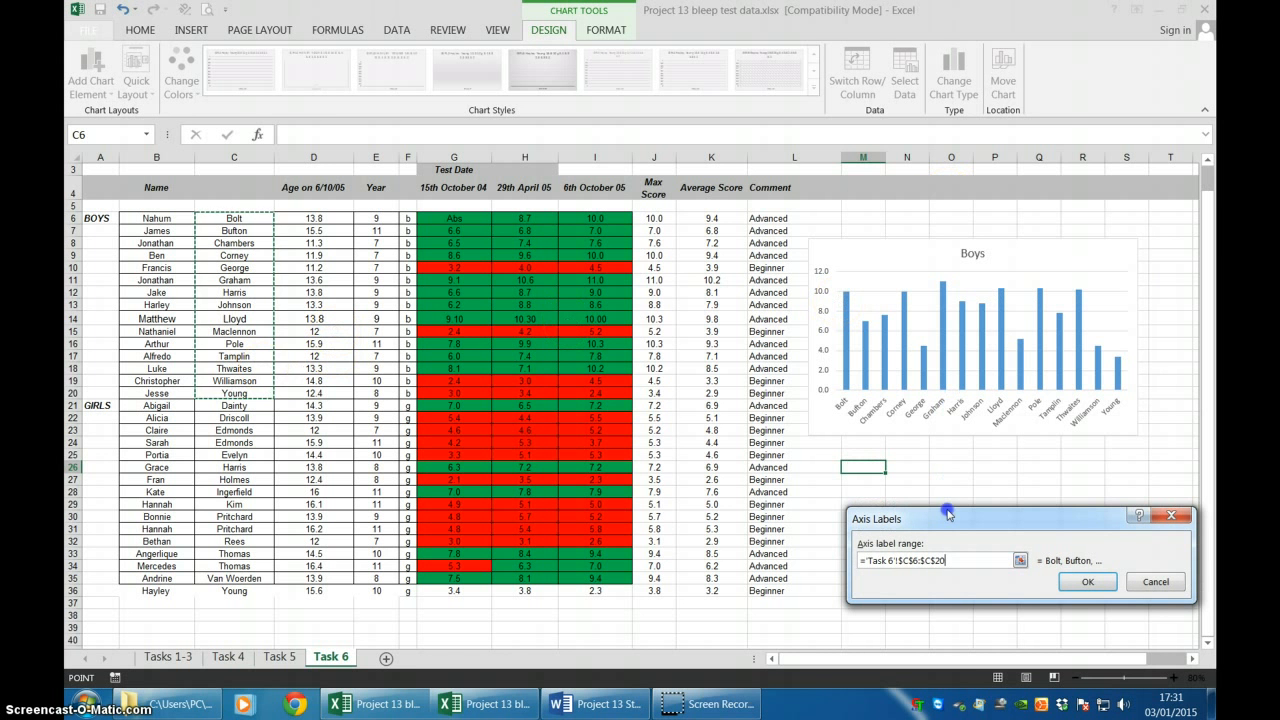
{"action": "left_click", "coordinate": [1105, 582]}
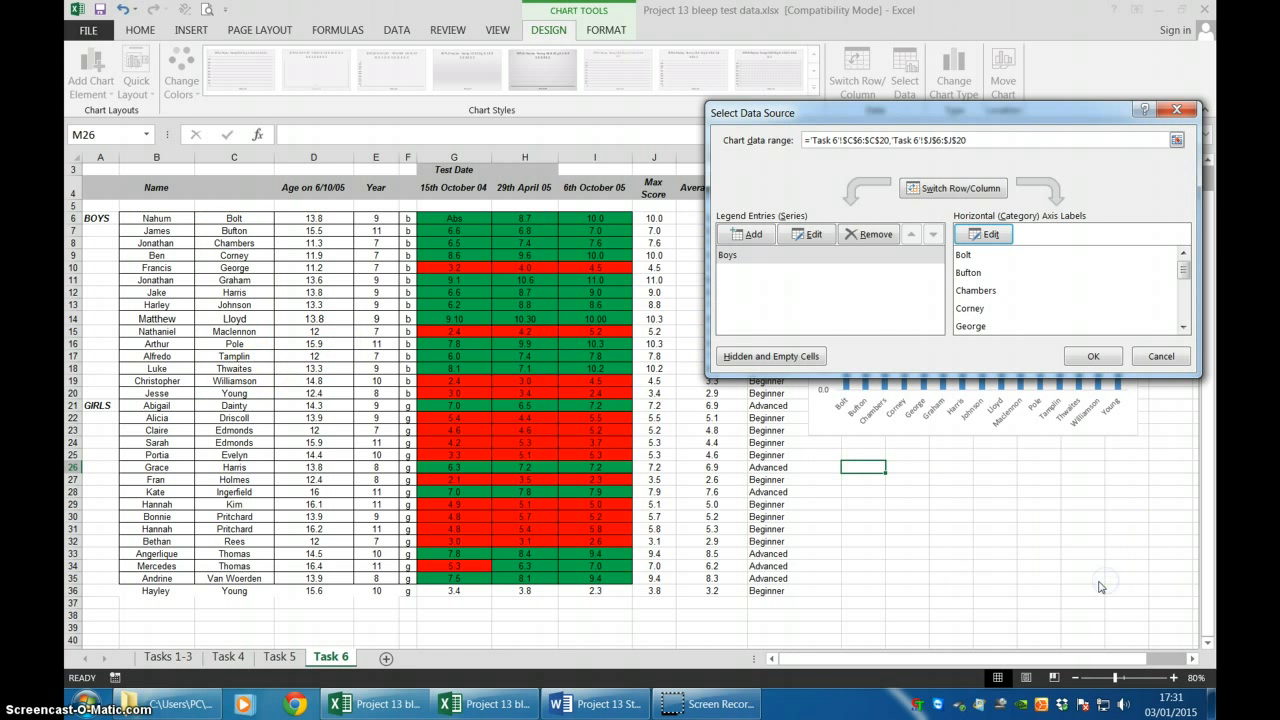
Step: Cancel the data source changes and delete the column chart
{"action": "left_click", "coordinate": [1161, 356]}
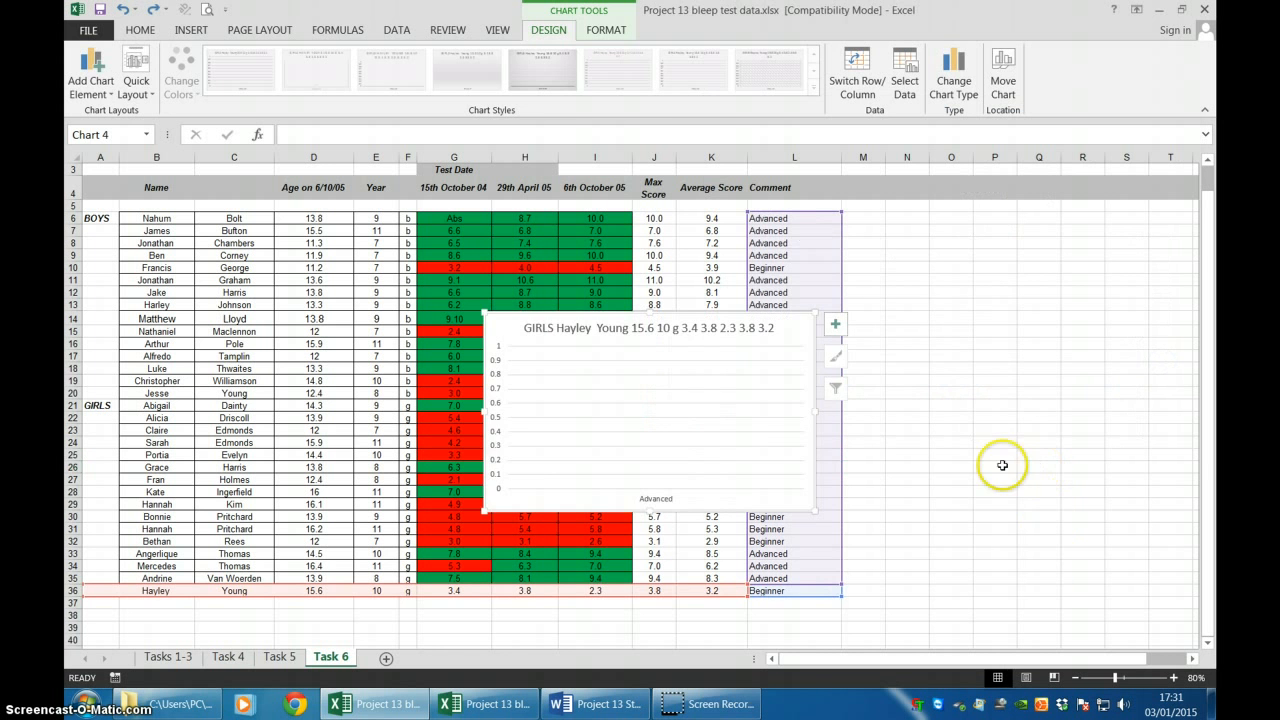
{"action": "key", "text": "Delete"}
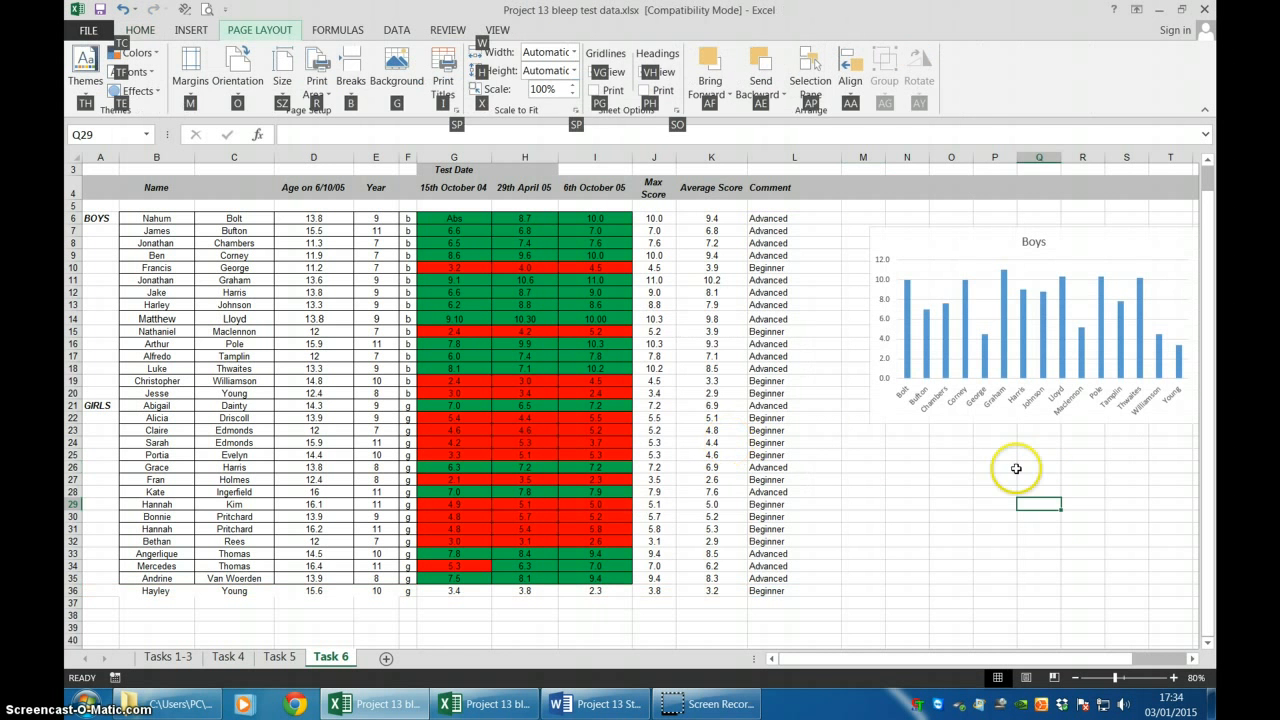
{"action": "left_click", "coordinate": [1013, 468]}
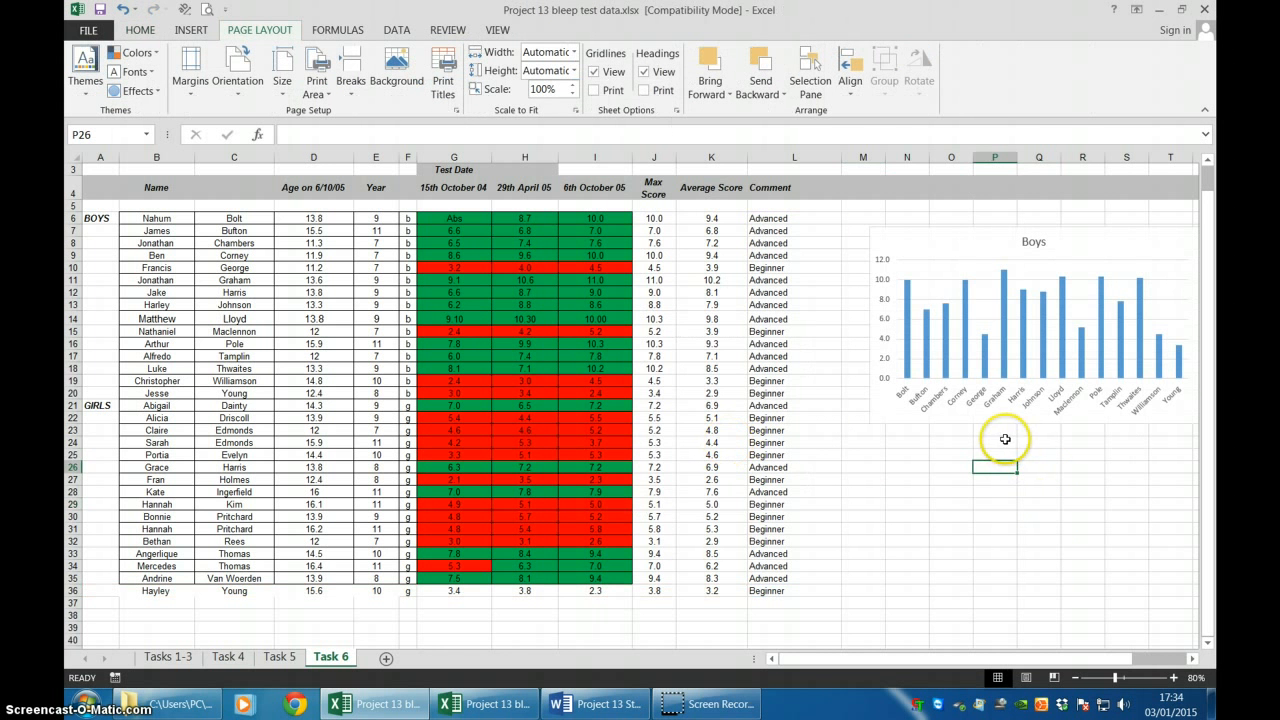
{"action": "left_click", "coordinate": [1036, 243]}
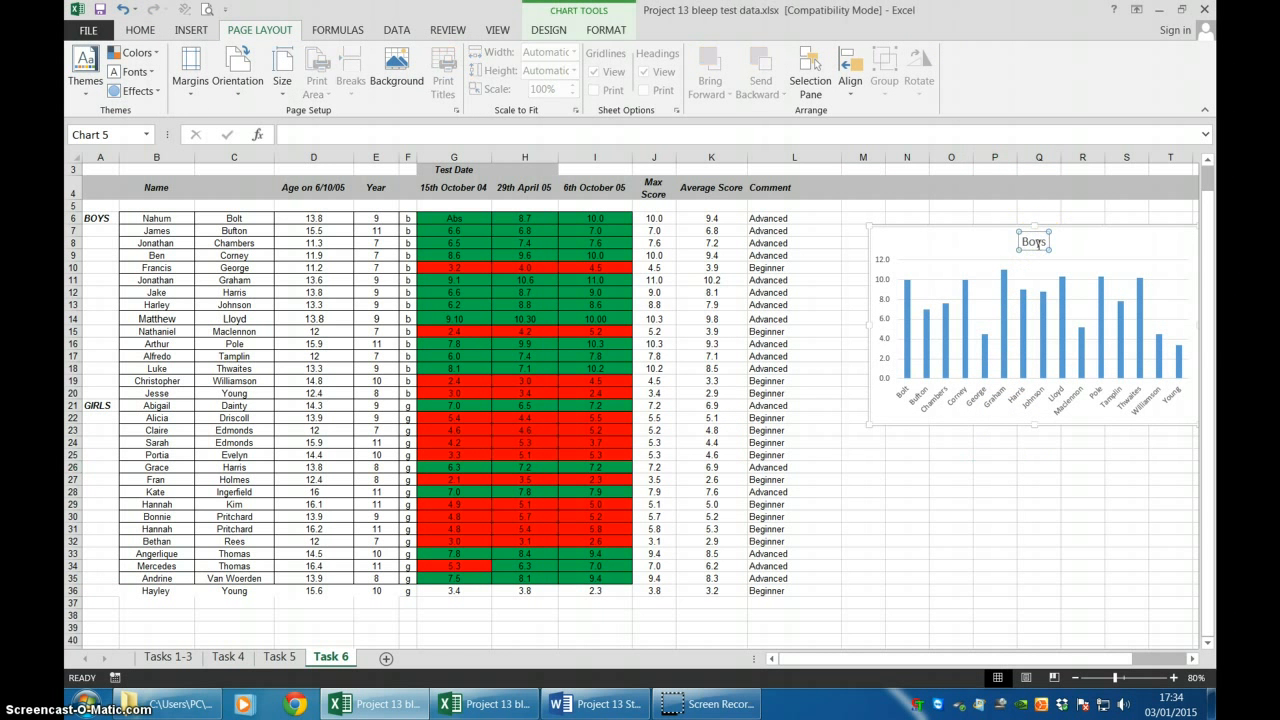
{"action": "key", "text": "Delete"}
{"action": "key", "text": "Delete"}
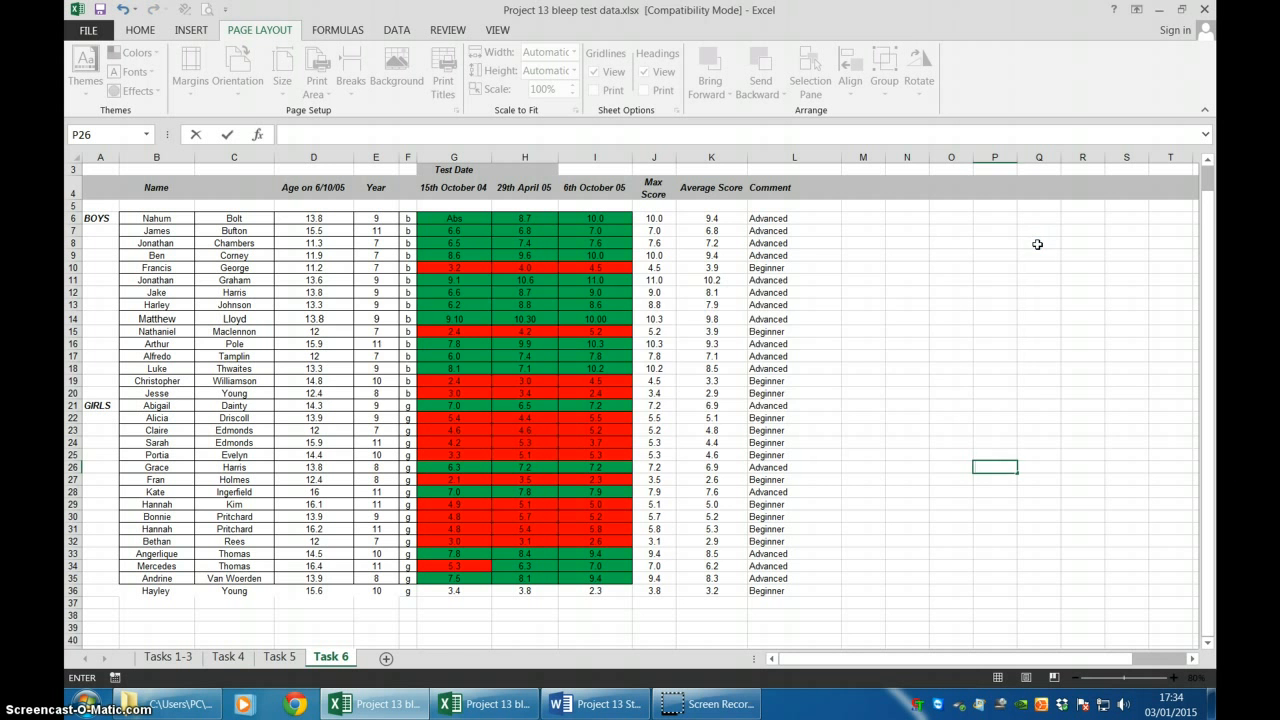
{"action": "key", "text": "super+p"}
{"action": "key", "text": "super+p"}
{"action": "scroll", "coordinate": [1010, 421], "scroll_direction": "up", "scroll_amount": 1}
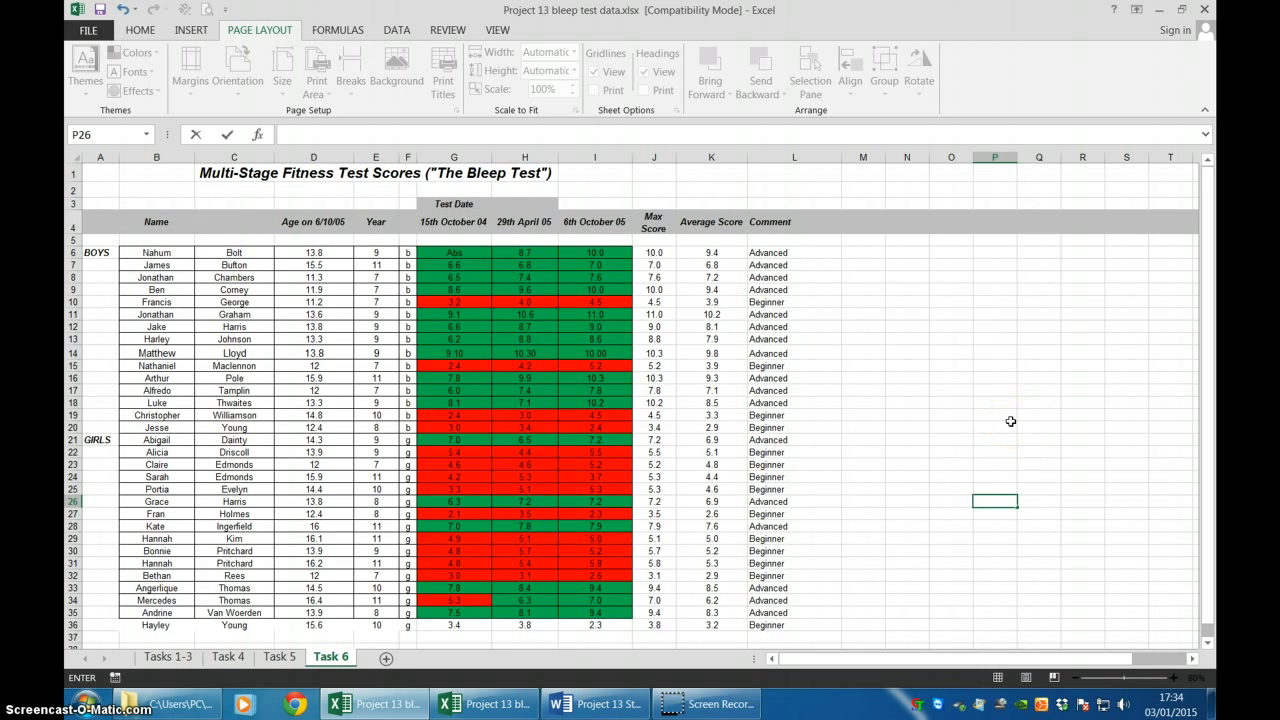
{"action": "left_click", "coordinate": [681, 696]}
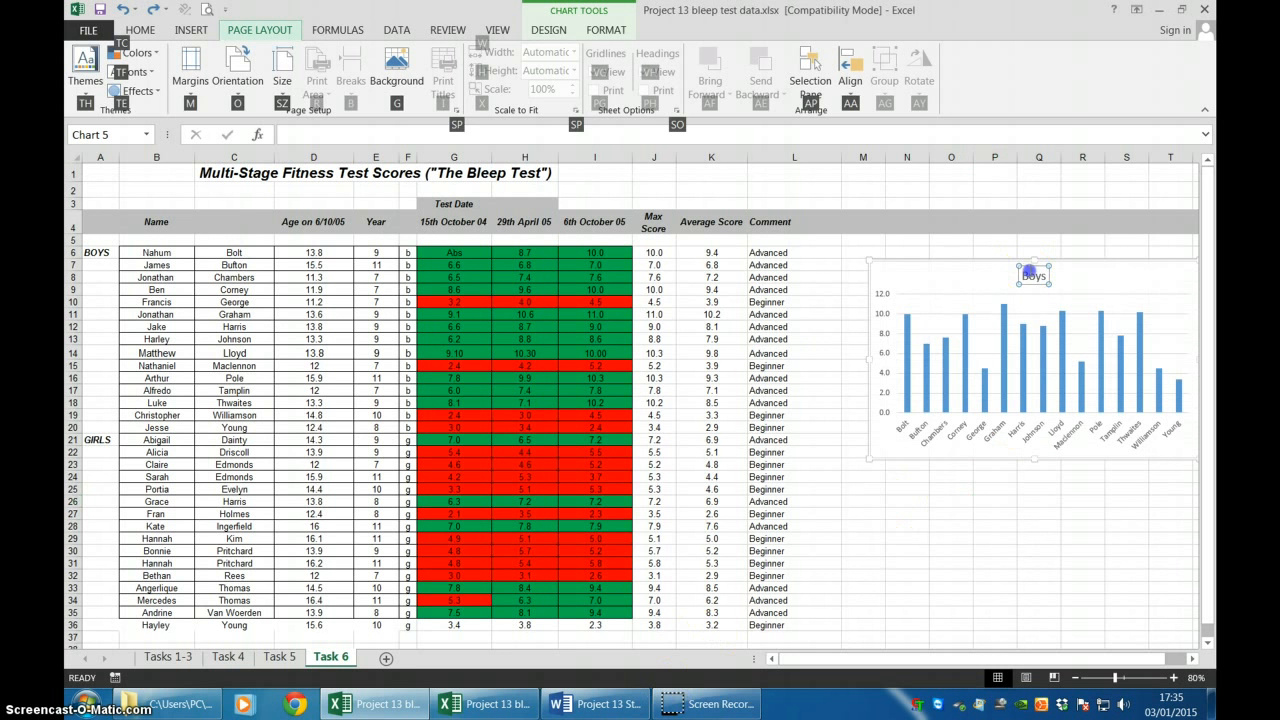
Step: Retitle the boys' column chart "Bleep Test Scores for the Boys" and shift it slightly closer to the table
{"action": "left_click", "coordinate": [1029, 271]}
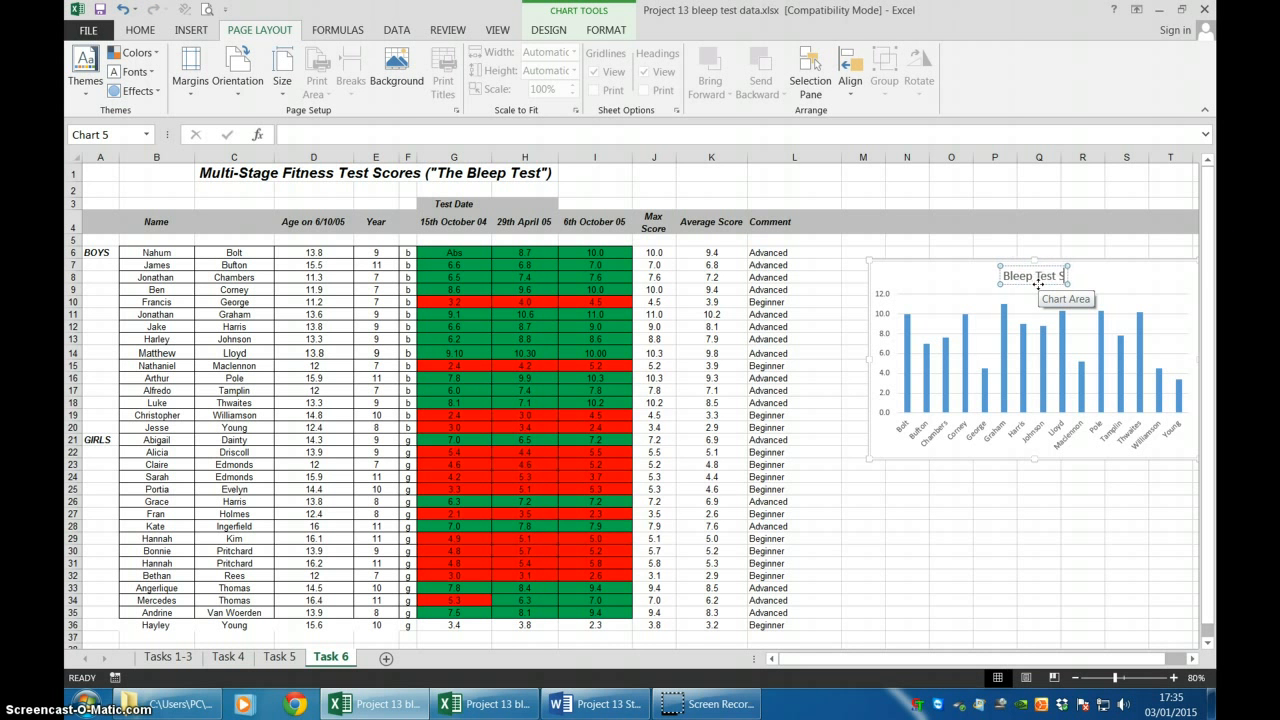
{"action": "type", "text": "r the Boys"}
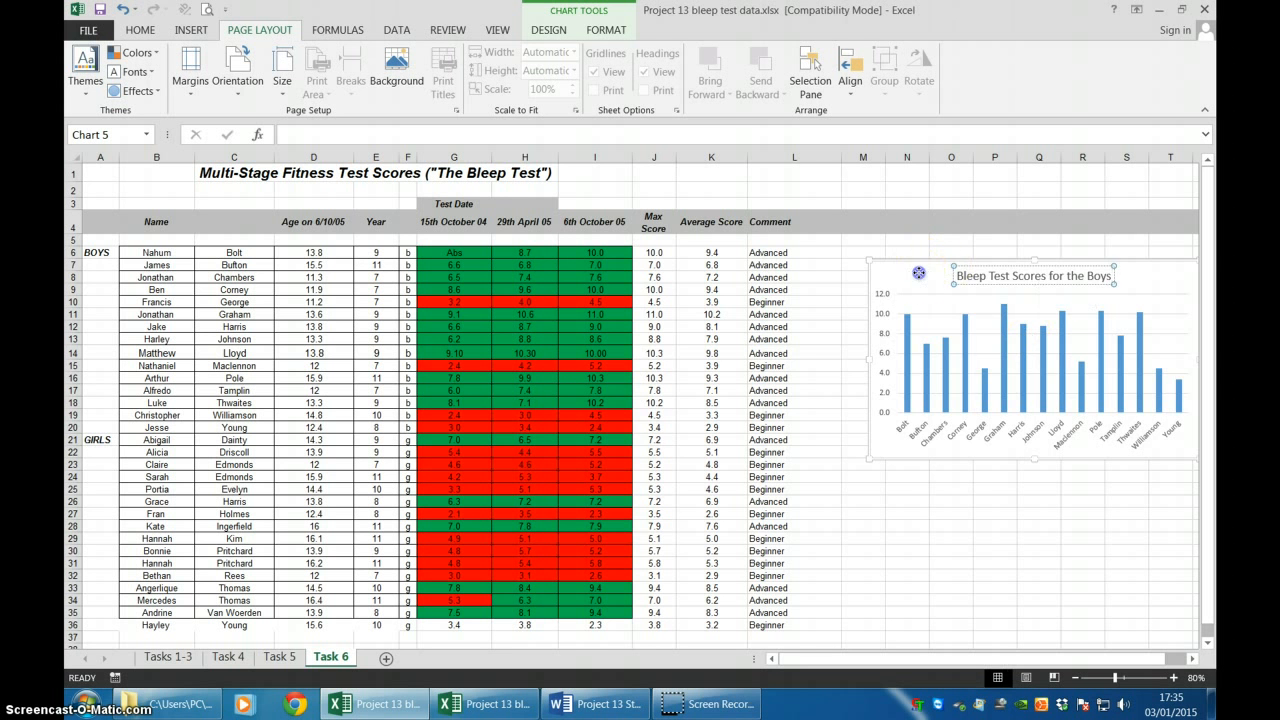
{"action": "left_click_drag", "start_coordinate": [917, 271], "coordinate": [875, 267]}
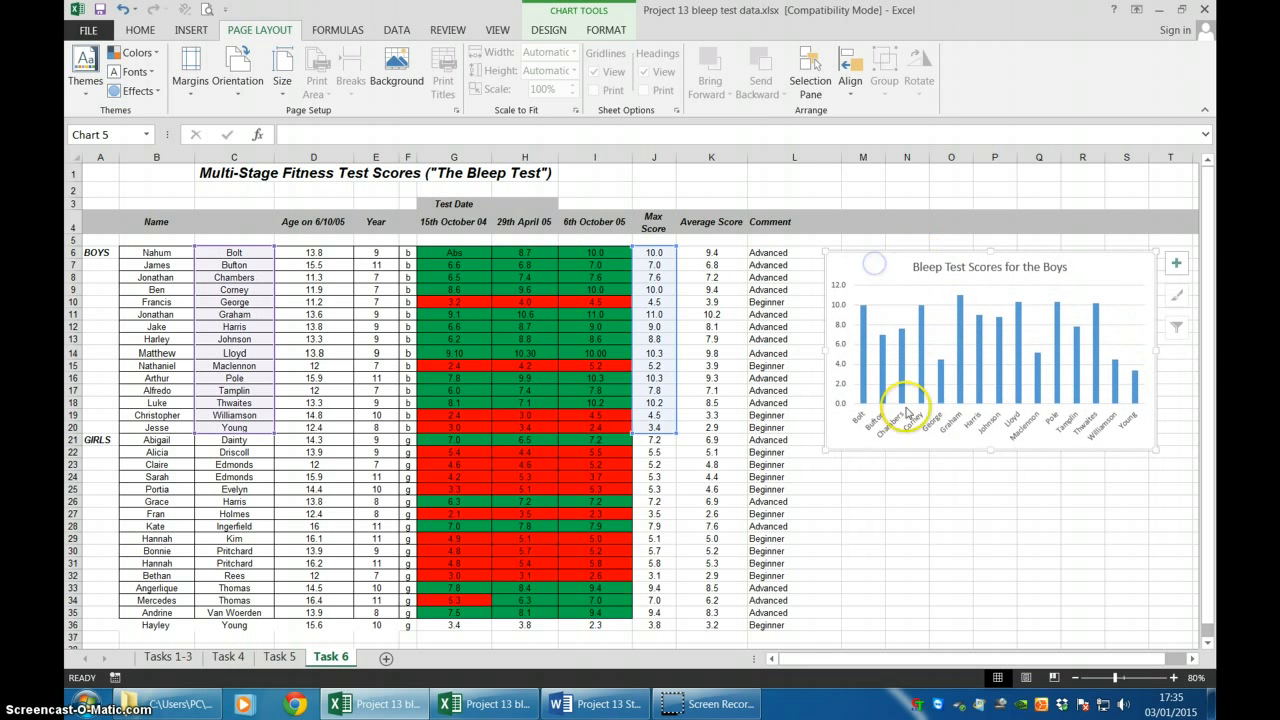
{"action": "left_click", "coordinate": [984, 526]}
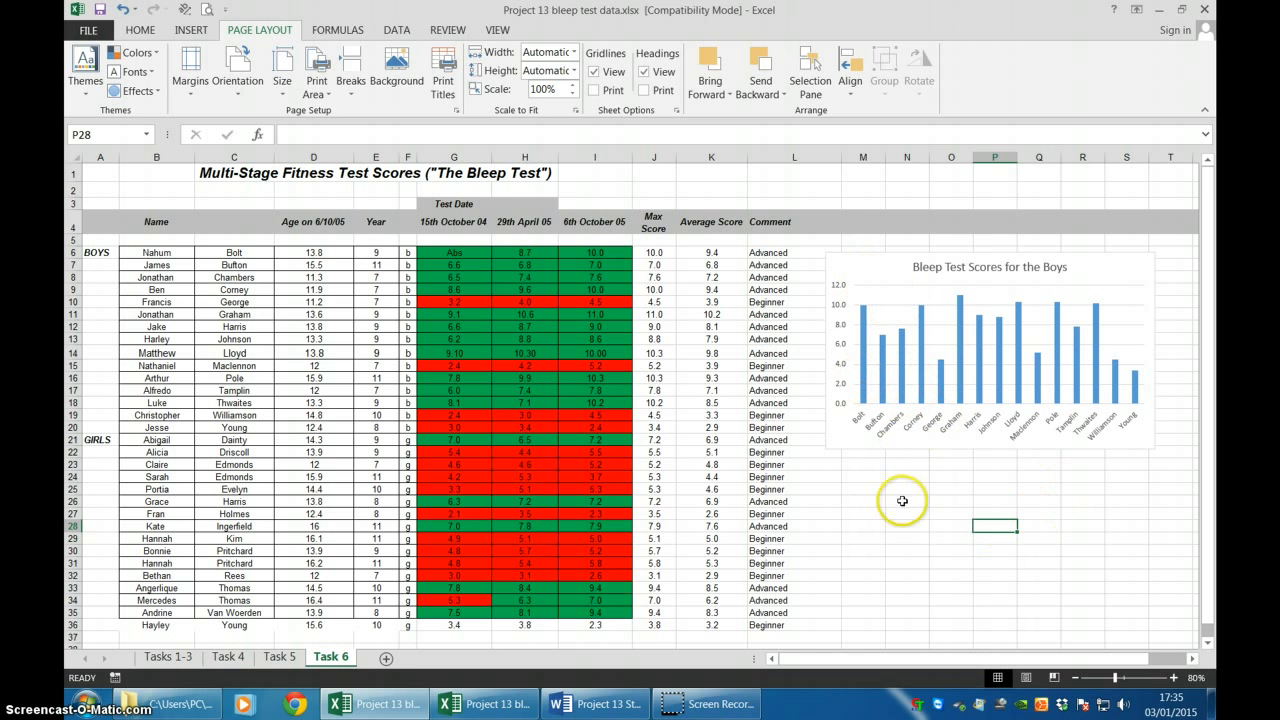
Step: Move the boys' chart below the table, starting around row 38, and enlarge it to span columns B to H down to row 63
{"action": "left_click", "coordinate": [842, 444]}
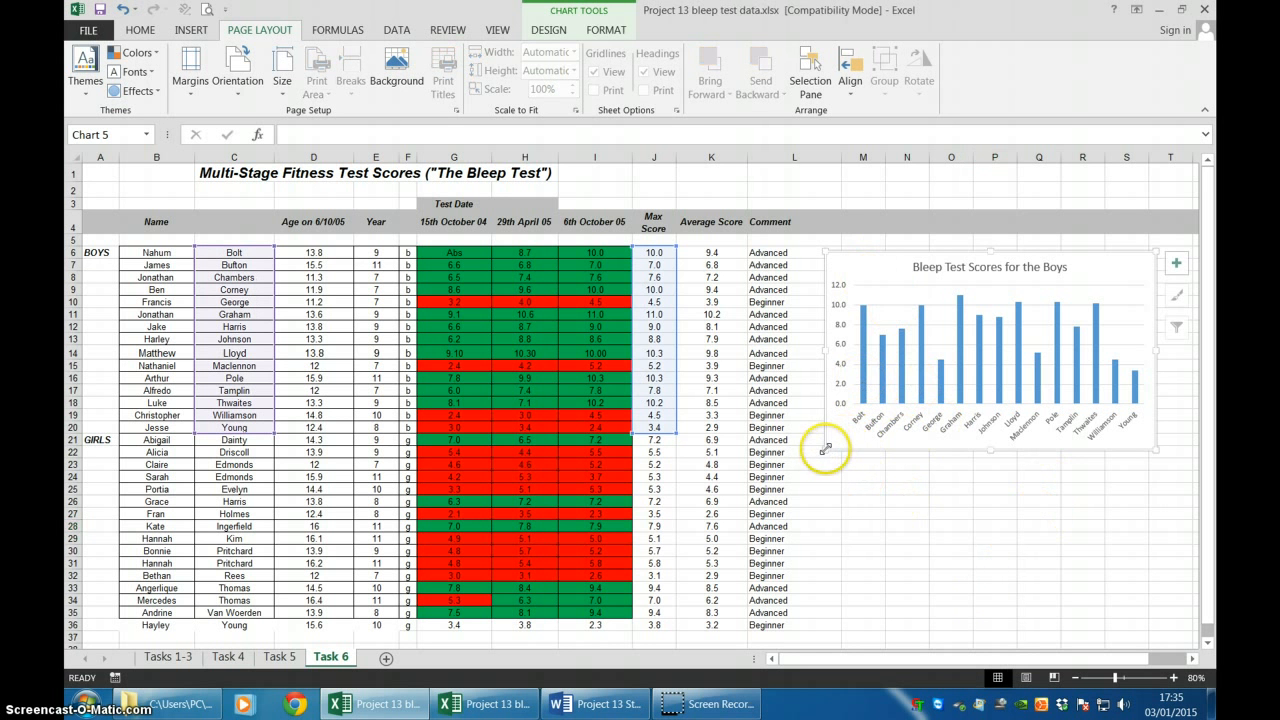
{"action": "left_click_drag", "start_coordinate": [824, 449], "coordinate": [814, 462]}
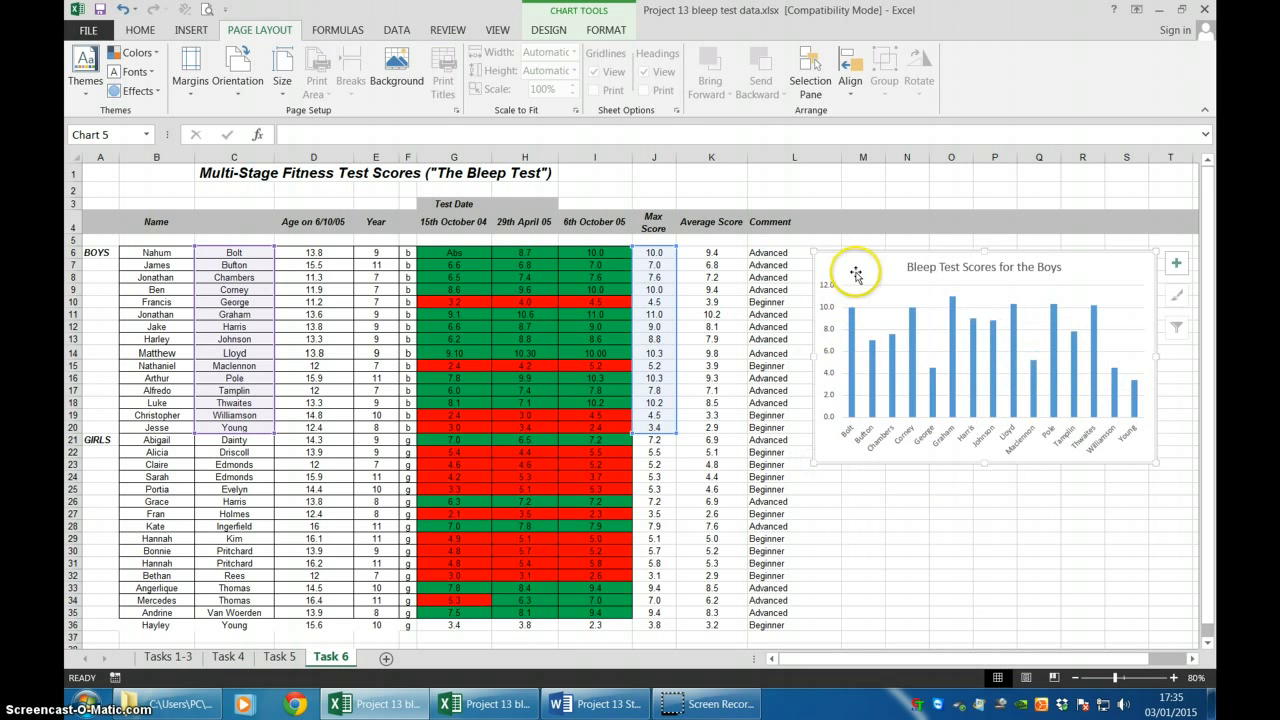
{"action": "left_click_drag", "start_coordinate": [856, 276], "coordinate": [171, 547]}
{"action": "scroll", "coordinate": [178, 549], "scroll_direction": "down", "scroll_amount": 3}
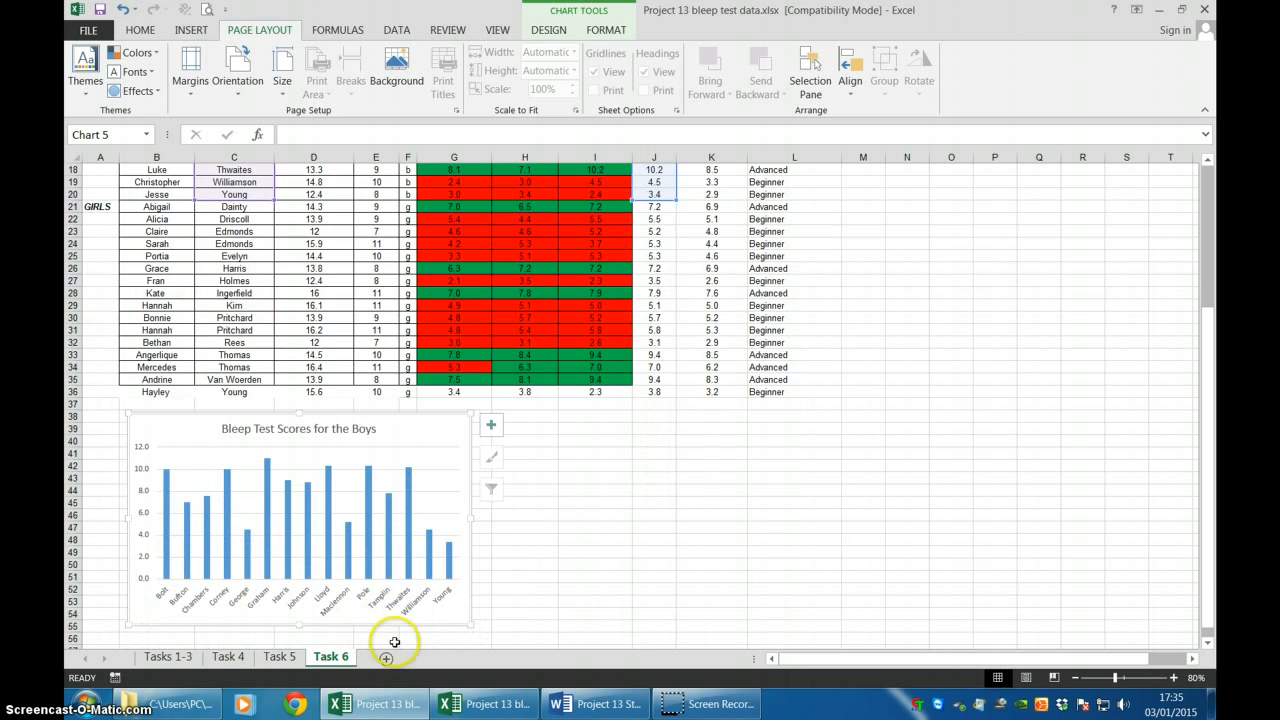
{"action": "left_click_drag", "start_coordinate": [471, 625], "coordinate": [522, 640]}
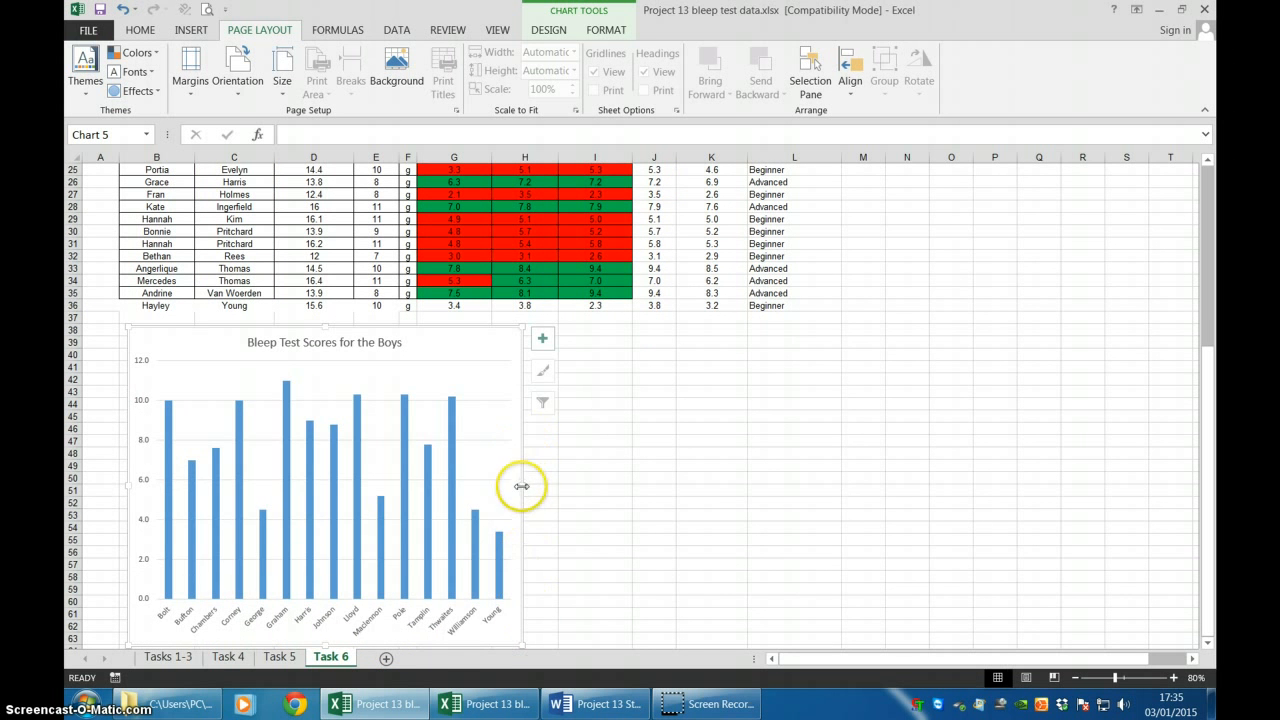
{"action": "left_click_drag", "start_coordinate": [522, 486], "coordinate": [586, 483]}
{"action": "left_click", "coordinate": [856, 513]}
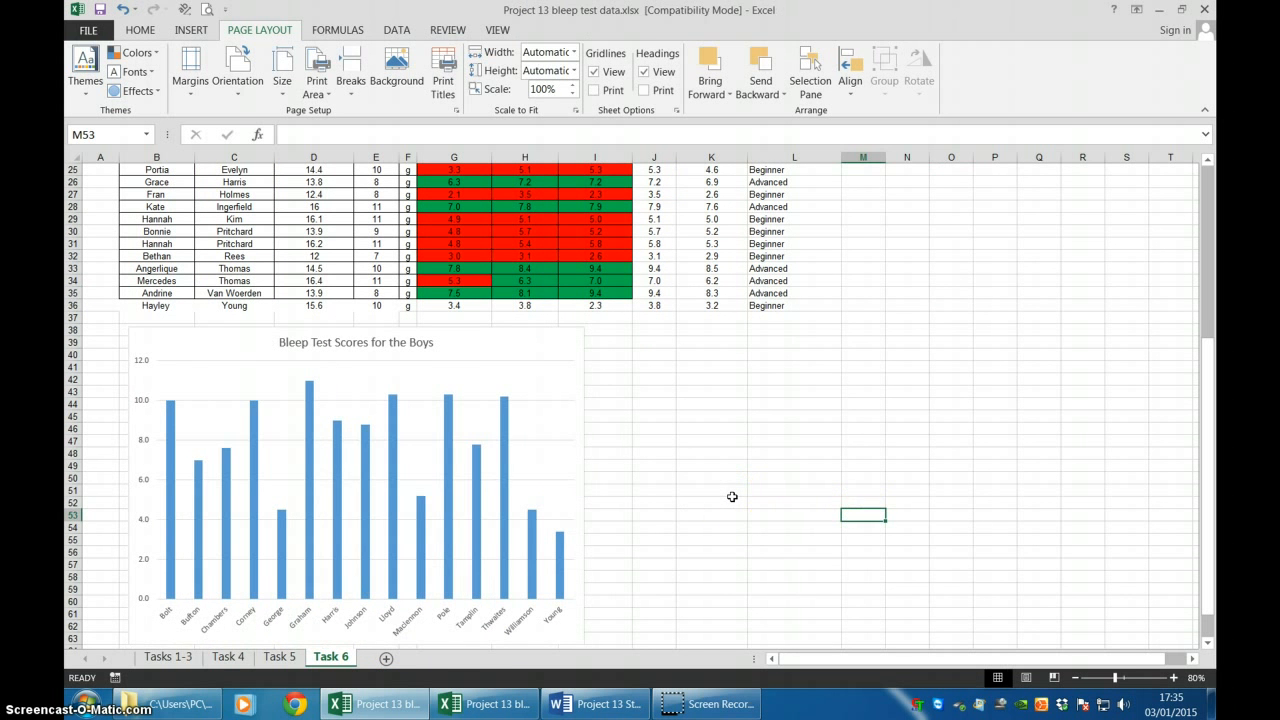
Step: Switch to the Word task description and read the Task 8 scatter plot requirements
{"action": "key", "text": "alt+Tab"}
{"action": "left_click", "coordinate": [1006, 334]}
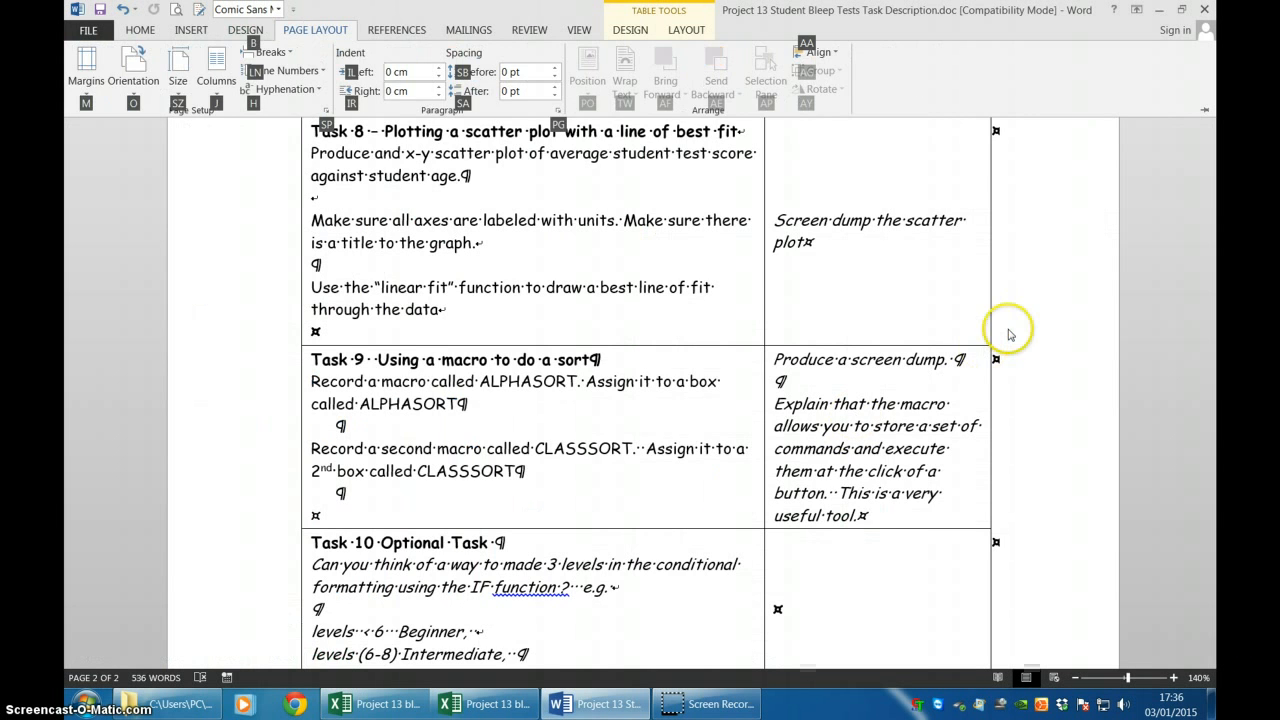
{"action": "scroll", "coordinate": [680, 471], "scroll_direction": "up", "scroll_amount": 2}
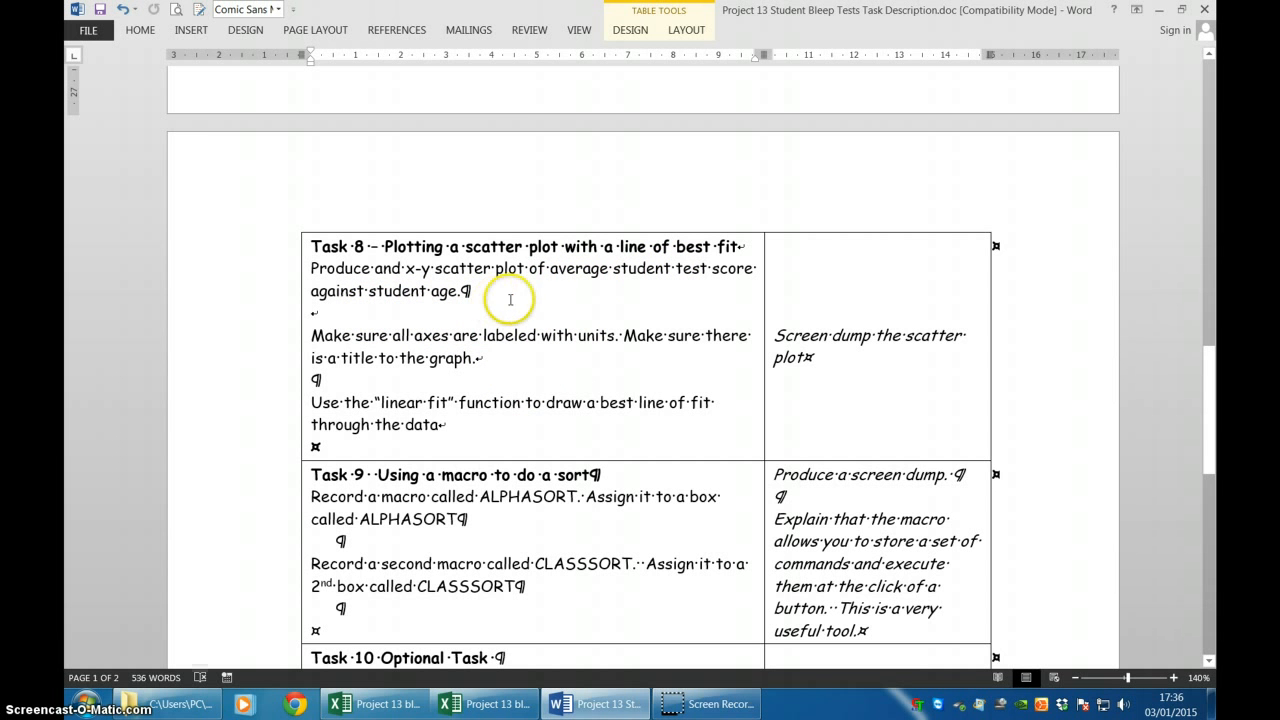
Step: Look over the Task 1-3 sheet in the model answer workbook and return to the bleep test data workbook
{"action": "left_click", "coordinate": [386, 708]}
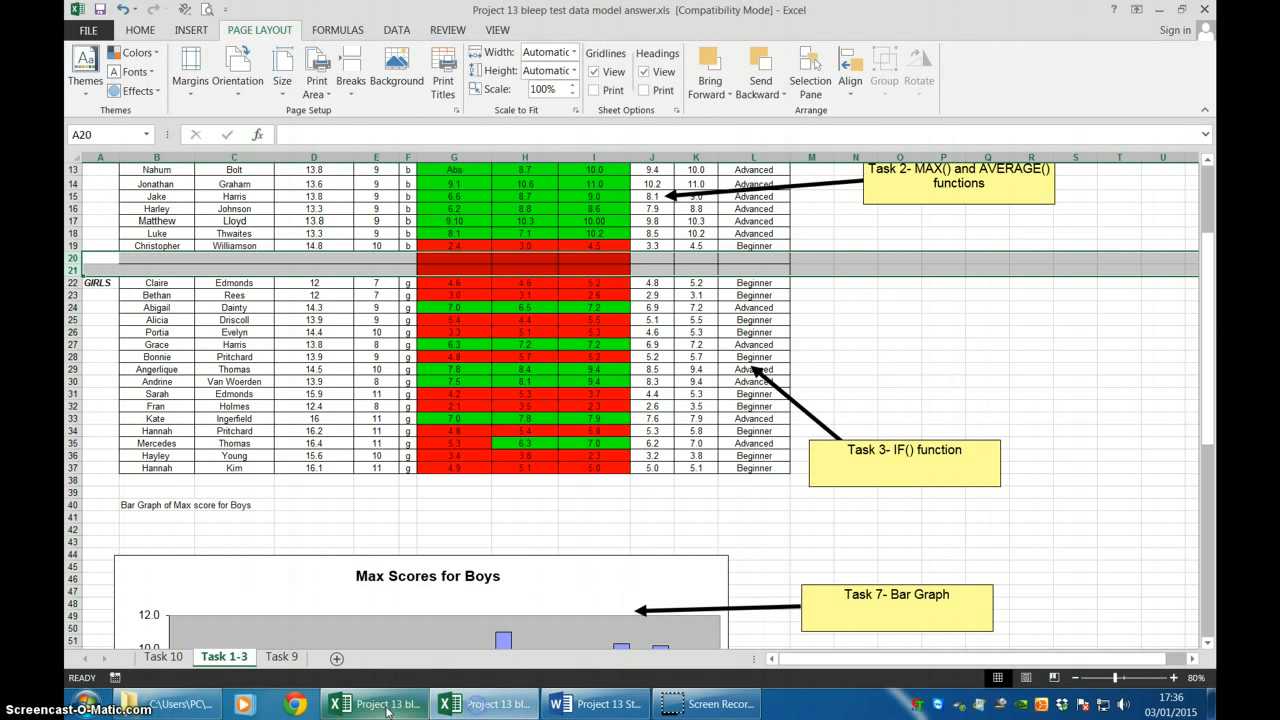
{"action": "left_click", "coordinate": [400, 566]}
{"action": "scroll", "coordinate": [402, 533], "scroll_direction": "up", "scroll_amount": 4}
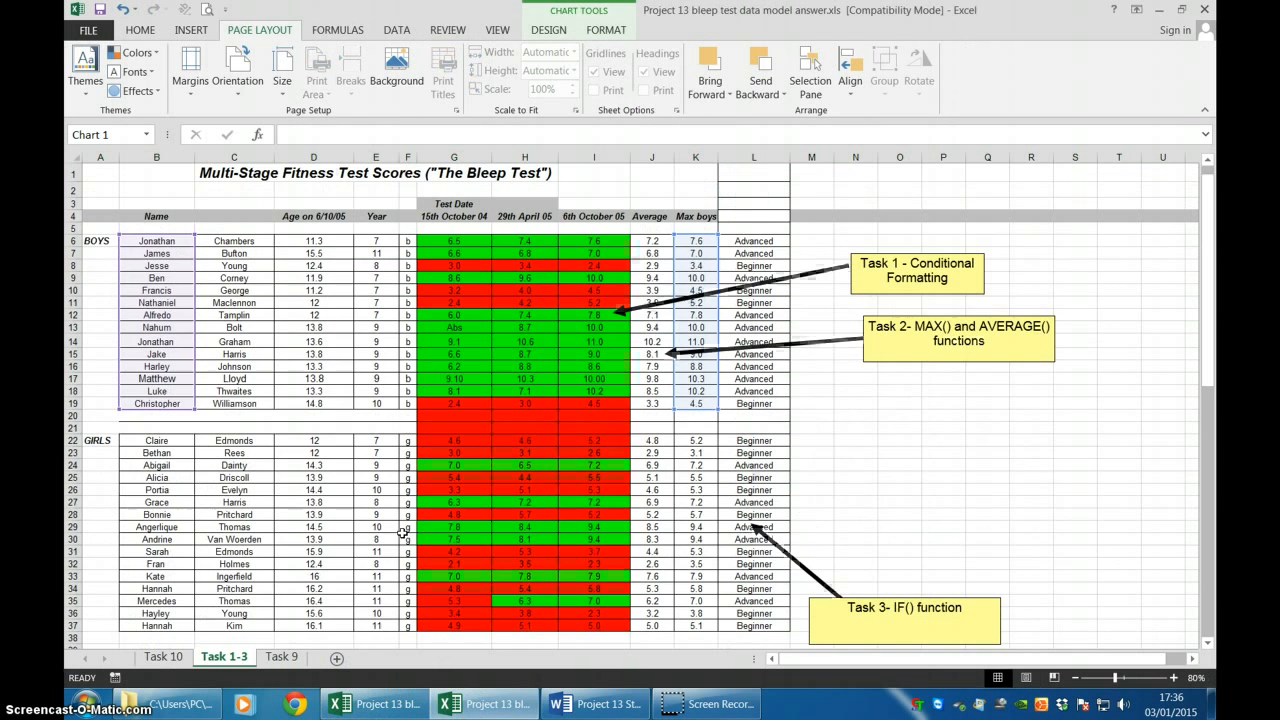
{"action": "left_click", "coordinate": [372, 706]}
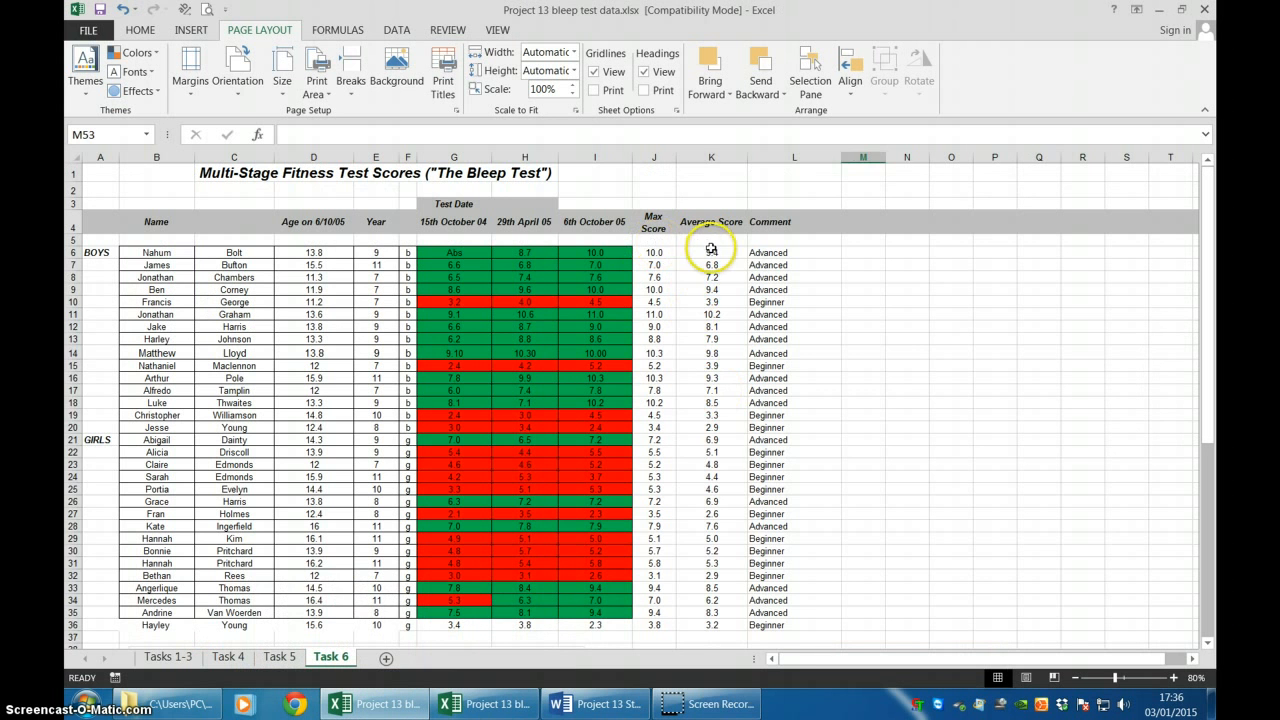
{"action": "left_click_drag", "start_coordinate": [711, 250], "coordinate": [703, 626]}
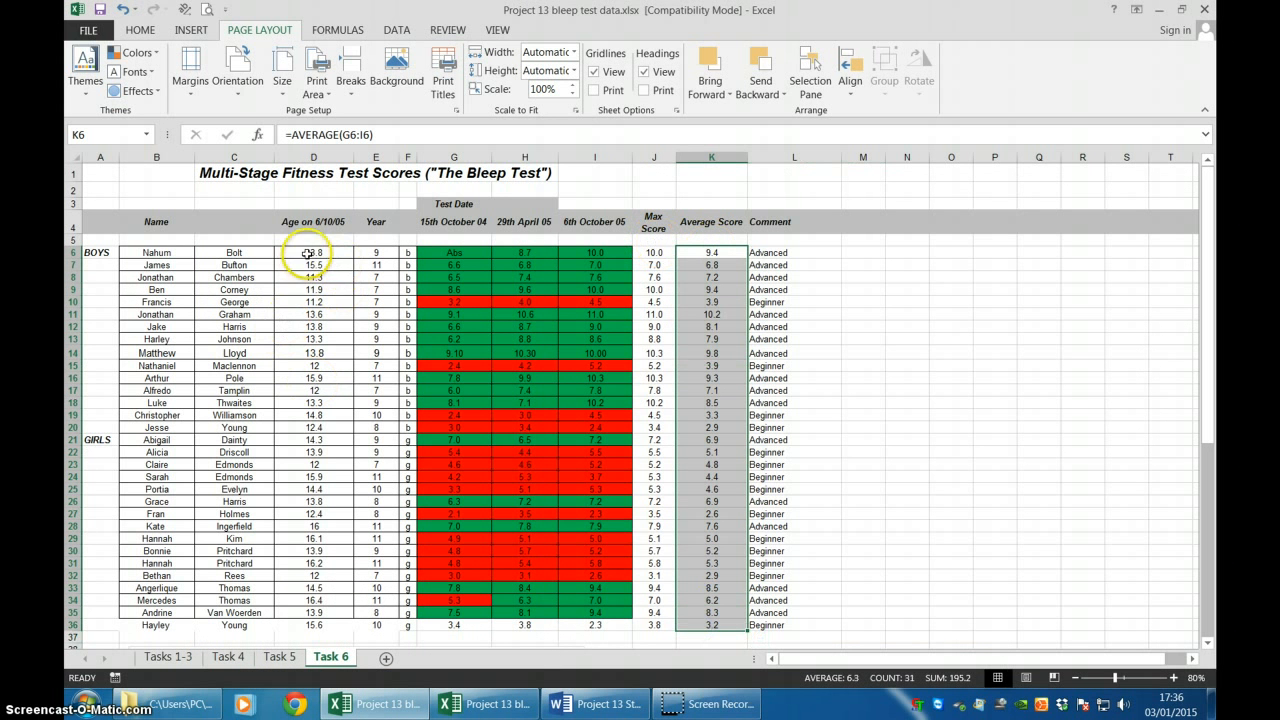
{"action": "left_click_drag", "start_coordinate": [307, 253], "coordinate": [302, 623]}
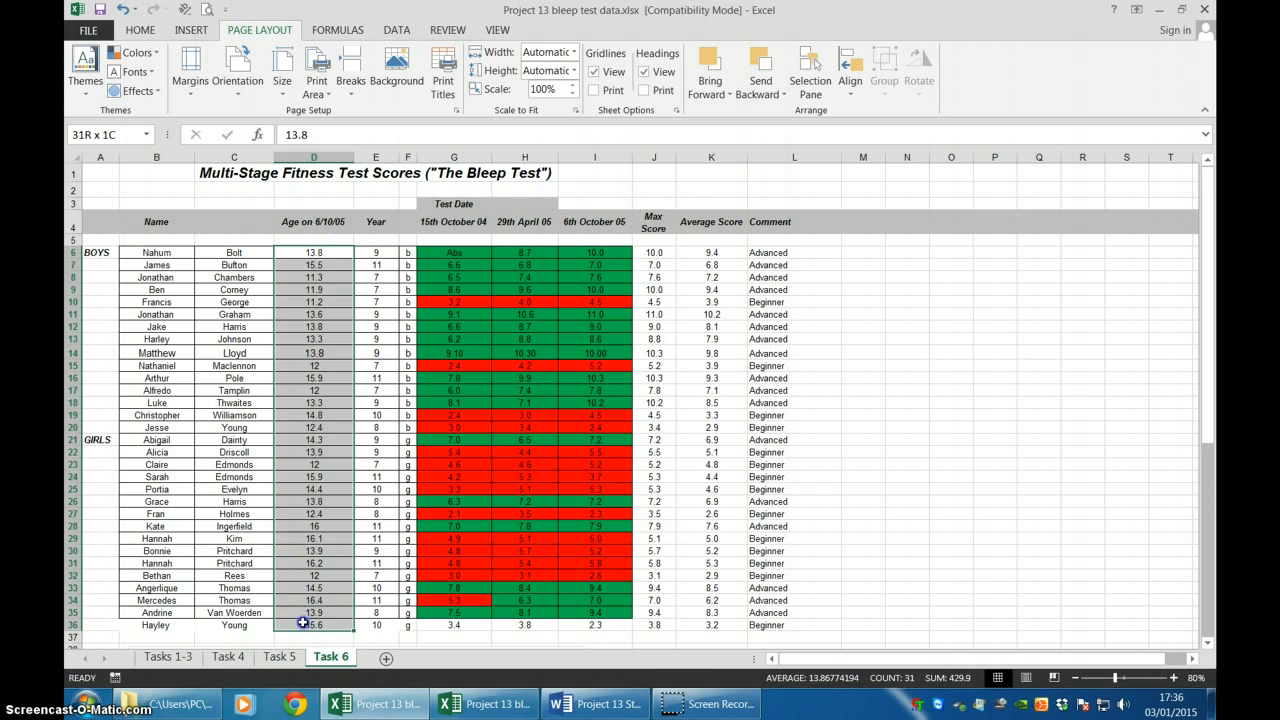
{"action": "left_click", "coordinate": [1047, 400]}
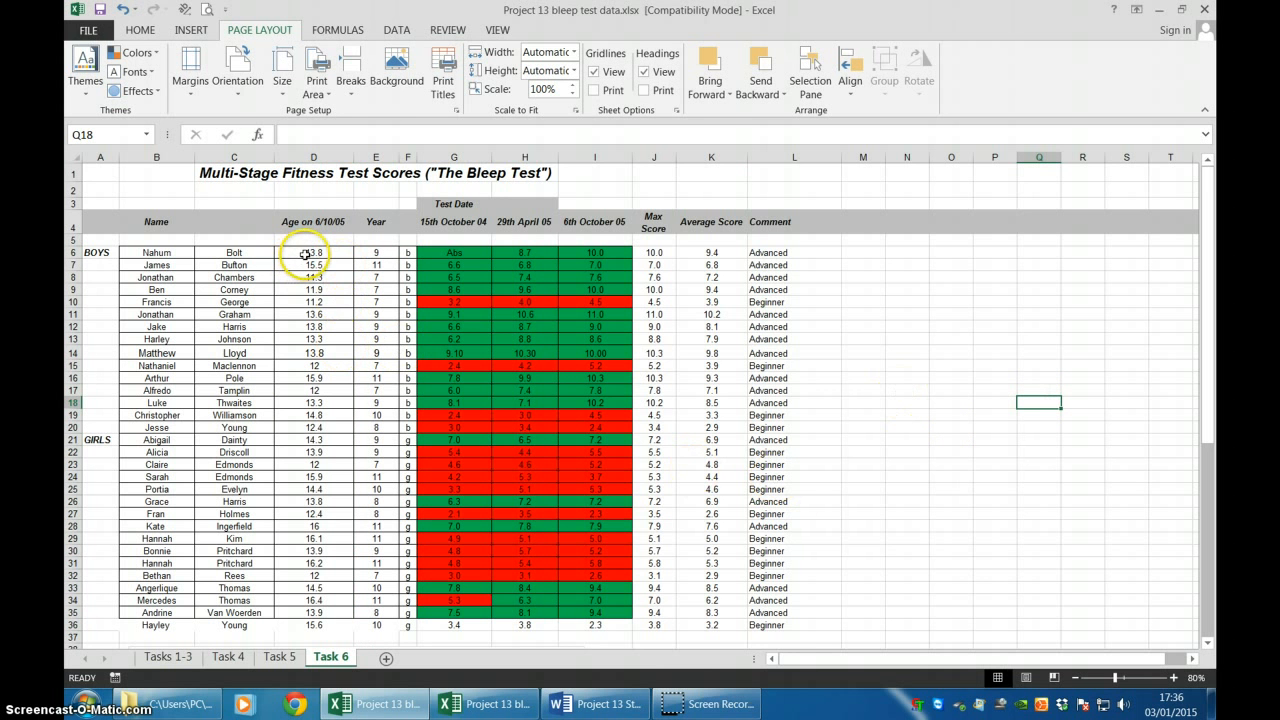
{"action": "left_click_drag", "start_coordinate": [306, 253], "coordinate": [306, 628]}
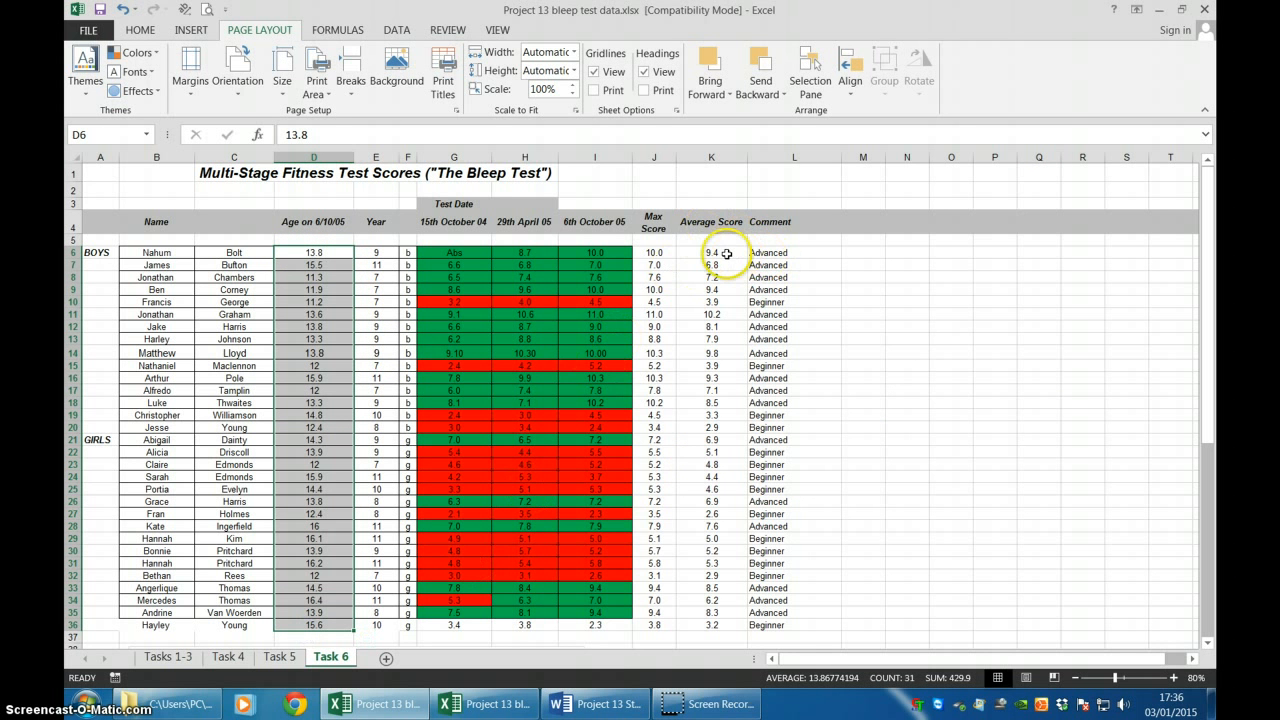
Step: Insert a markers-only scatter chart of the average scores in K6:K36 against the ages in D6:D36 and place it beside the table
{"action": "left_click_drag", "start_coordinate": [718, 254], "coordinate": [717, 622]}
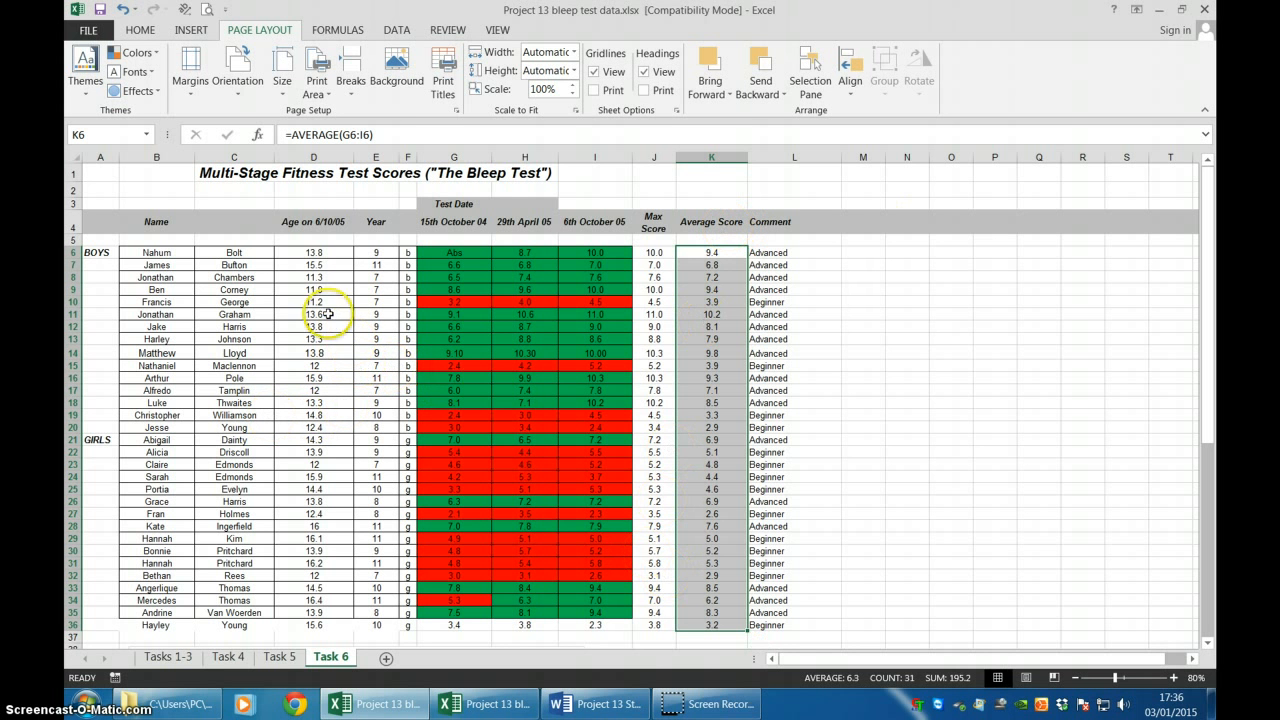
{"action": "left_click_drag", "start_coordinate": [324, 247], "coordinate": [325, 621]}
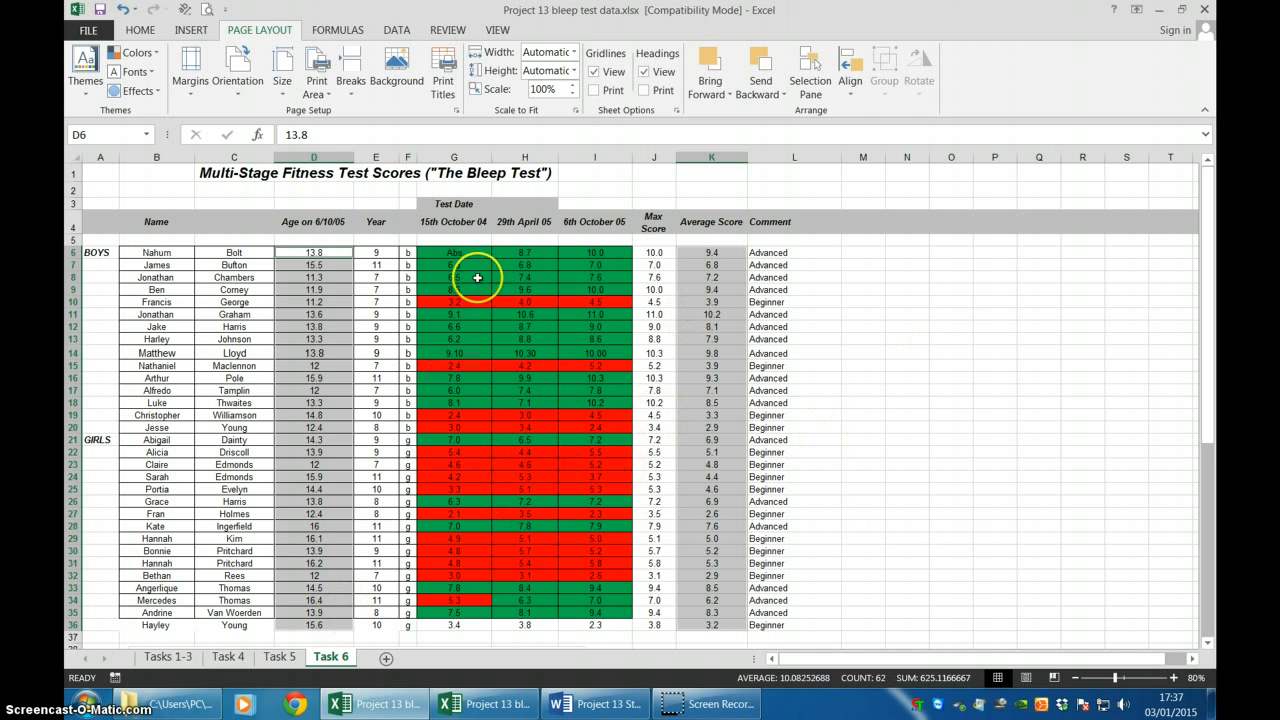
{"action": "left_click", "coordinate": [182, 30]}
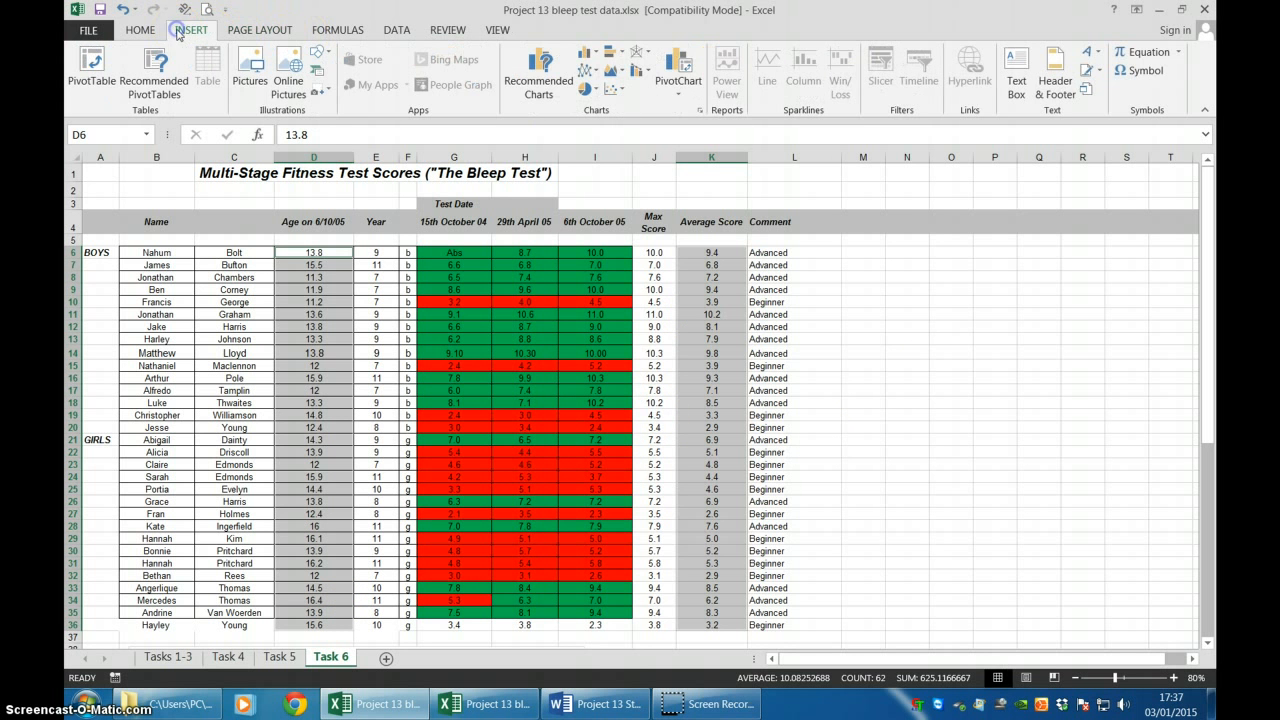
{"action": "left_click", "coordinate": [615, 92]}
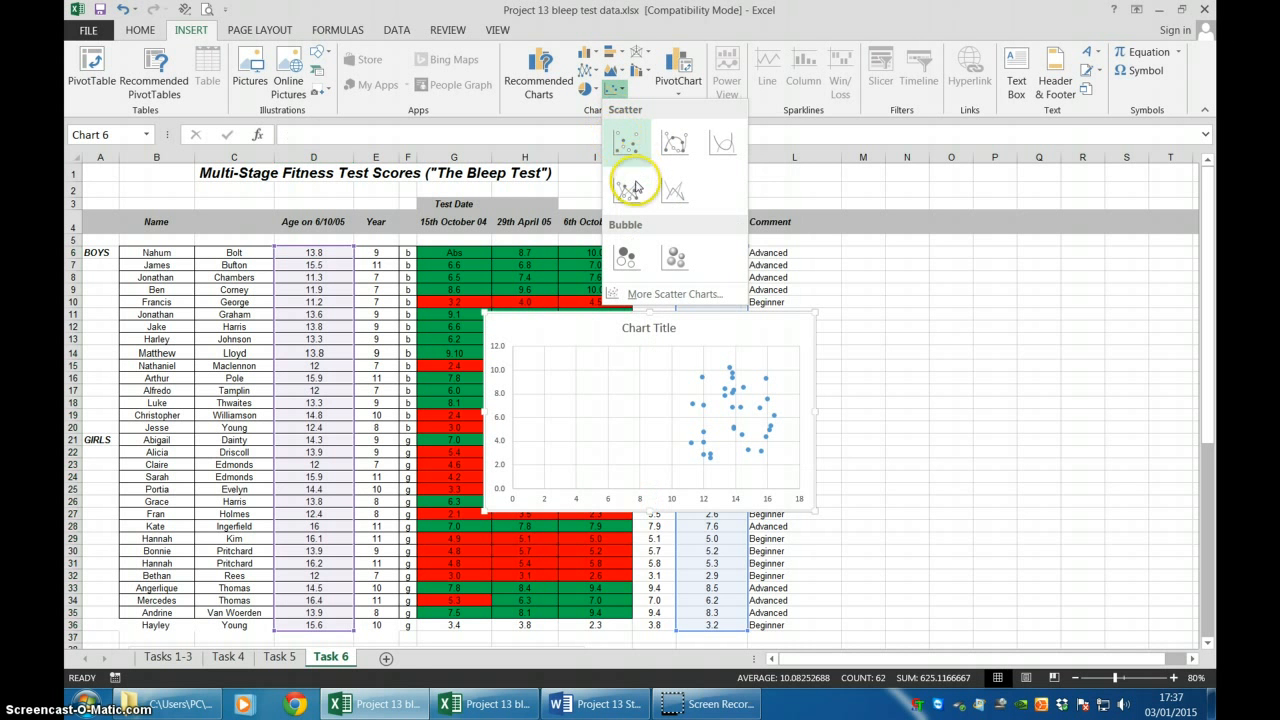
{"action": "left_click", "coordinate": [630, 145]}
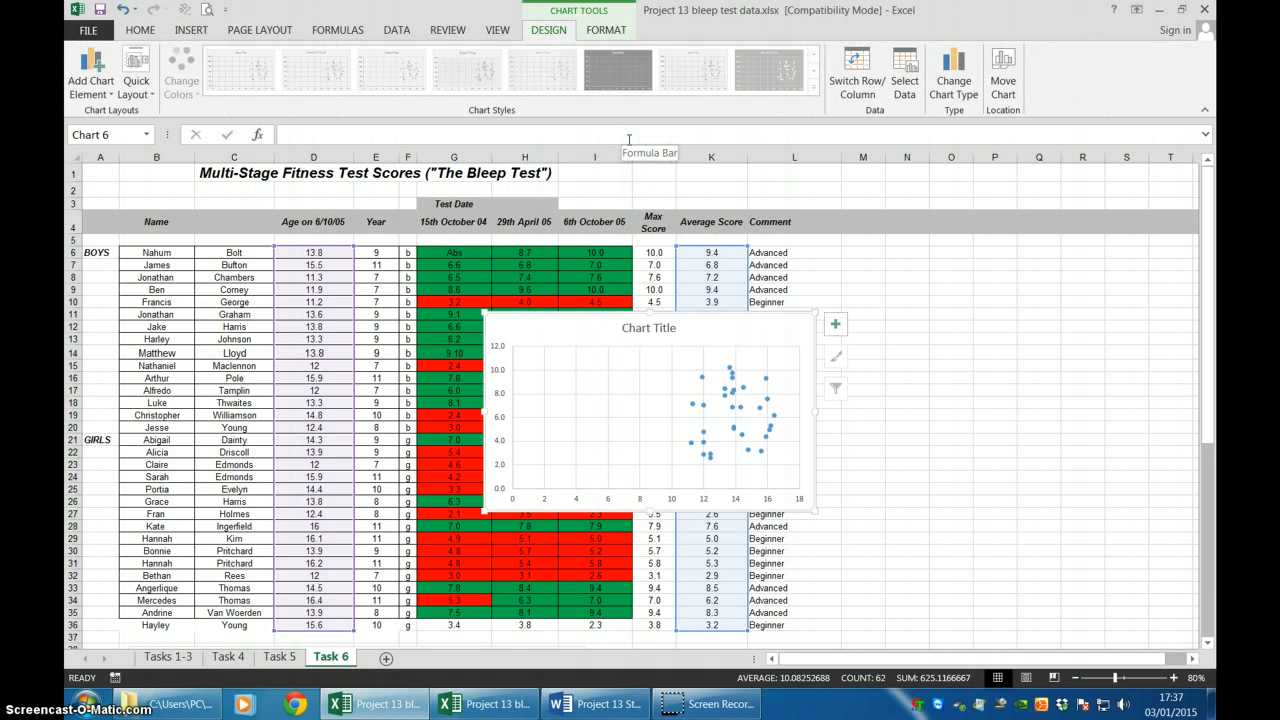
{"action": "left_click_drag", "start_coordinate": [701, 338], "coordinate": [1068, 296]}
{"action": "key", "text": "alt+p"}
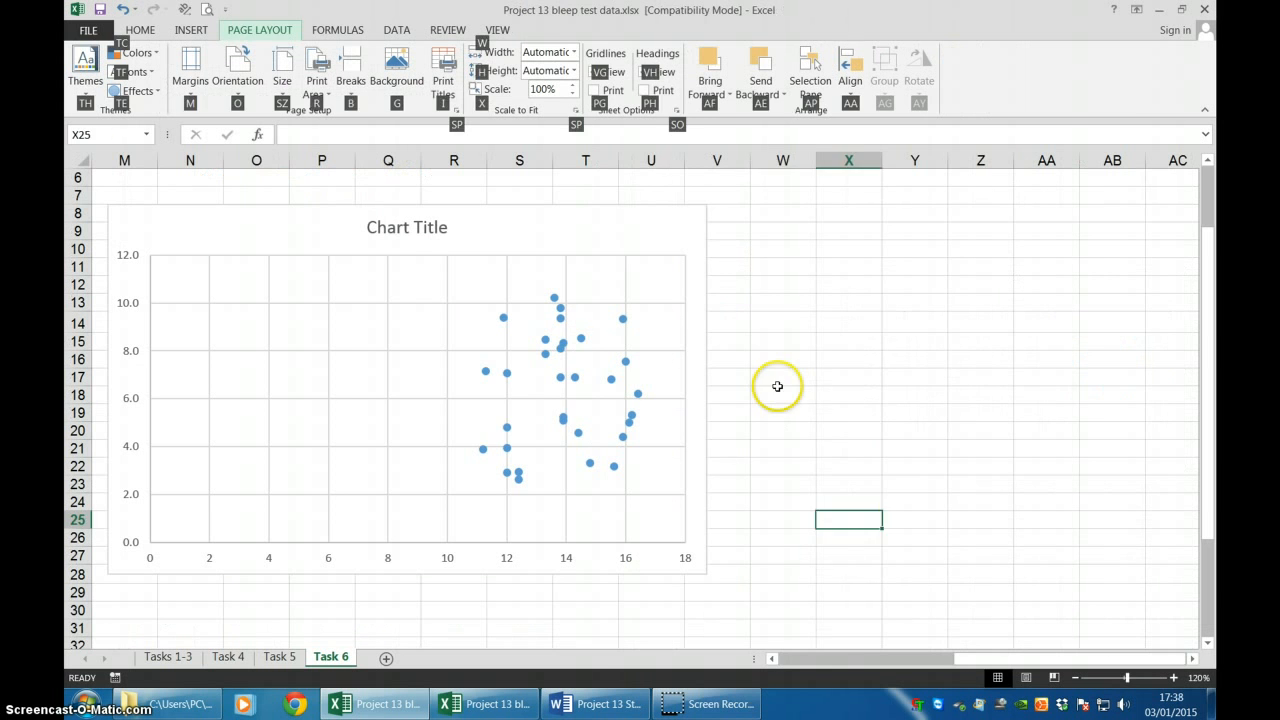
{"action": "left_click", "coordinate": [780, 393]}
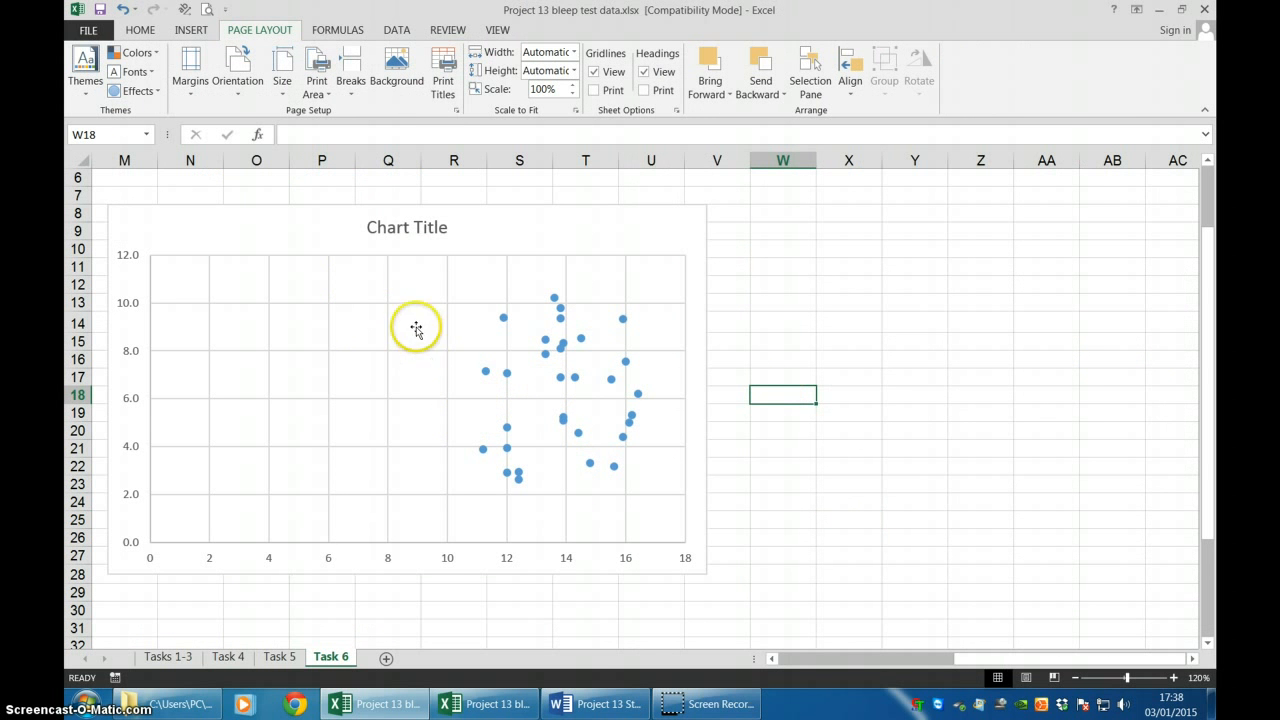
Step: Set the minimum bound of the scatter chart's horizontal axis to 8
{"action": "left_click", "coordinate": [410, 227]}
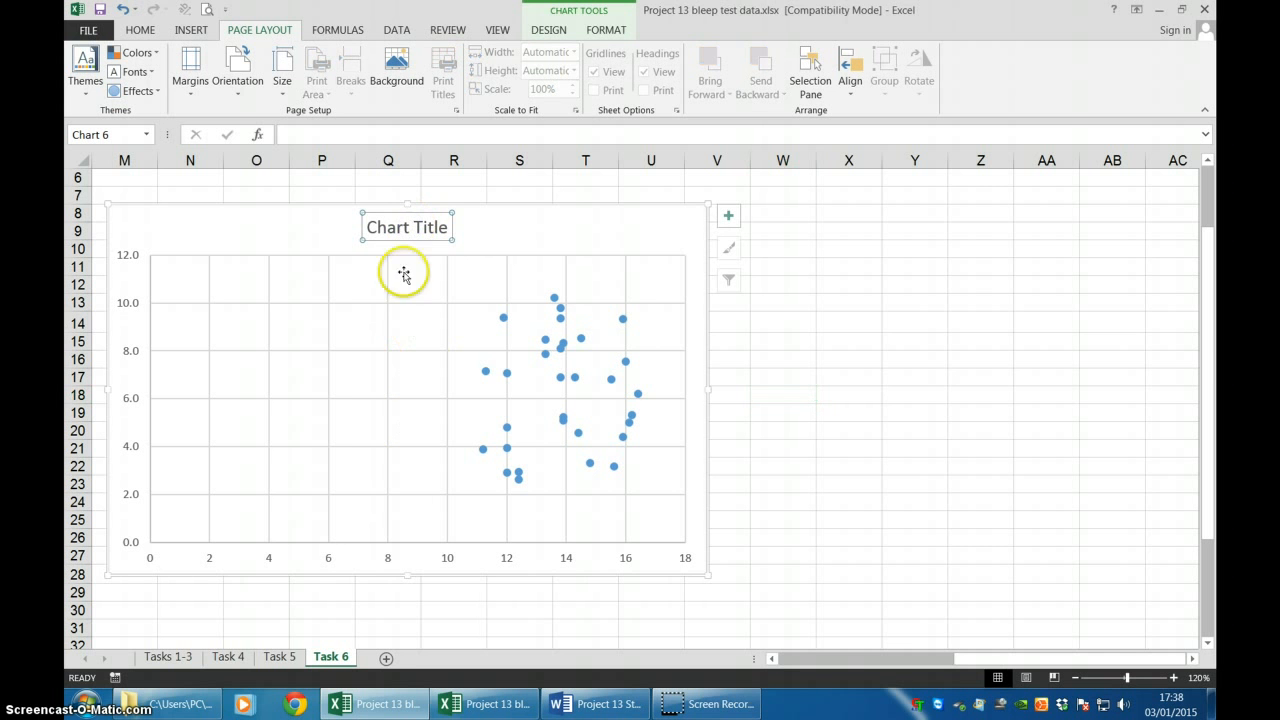
{"action": "left_click", "coordinate": [388, 561]}
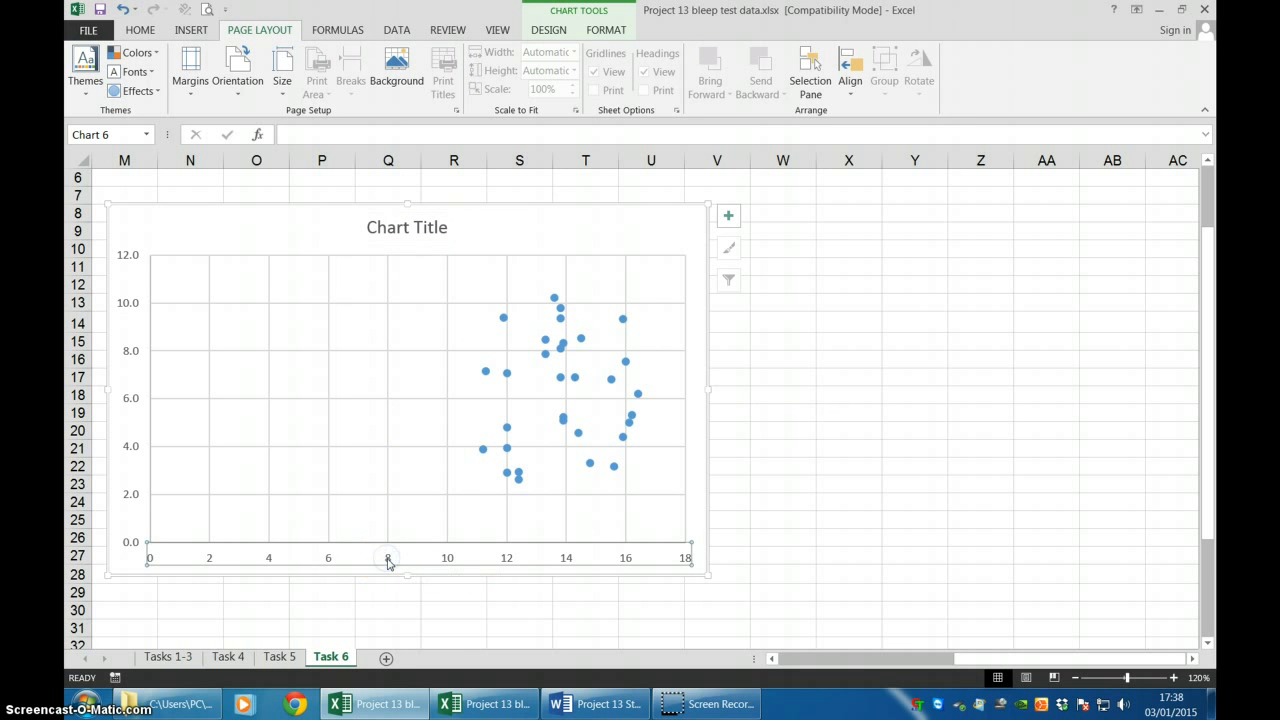
{"action": "right_click", "coordinate": [388, 561]}
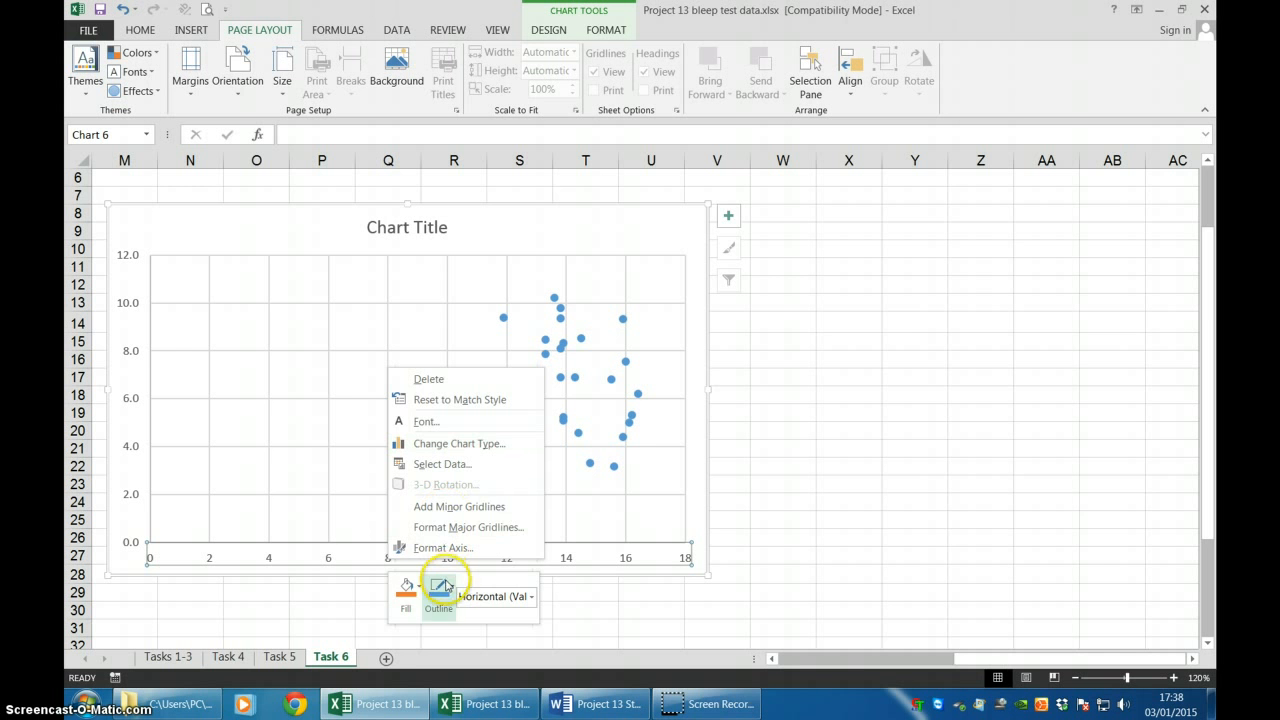
{"action": "left_click", "coordinate": [441, 548]}
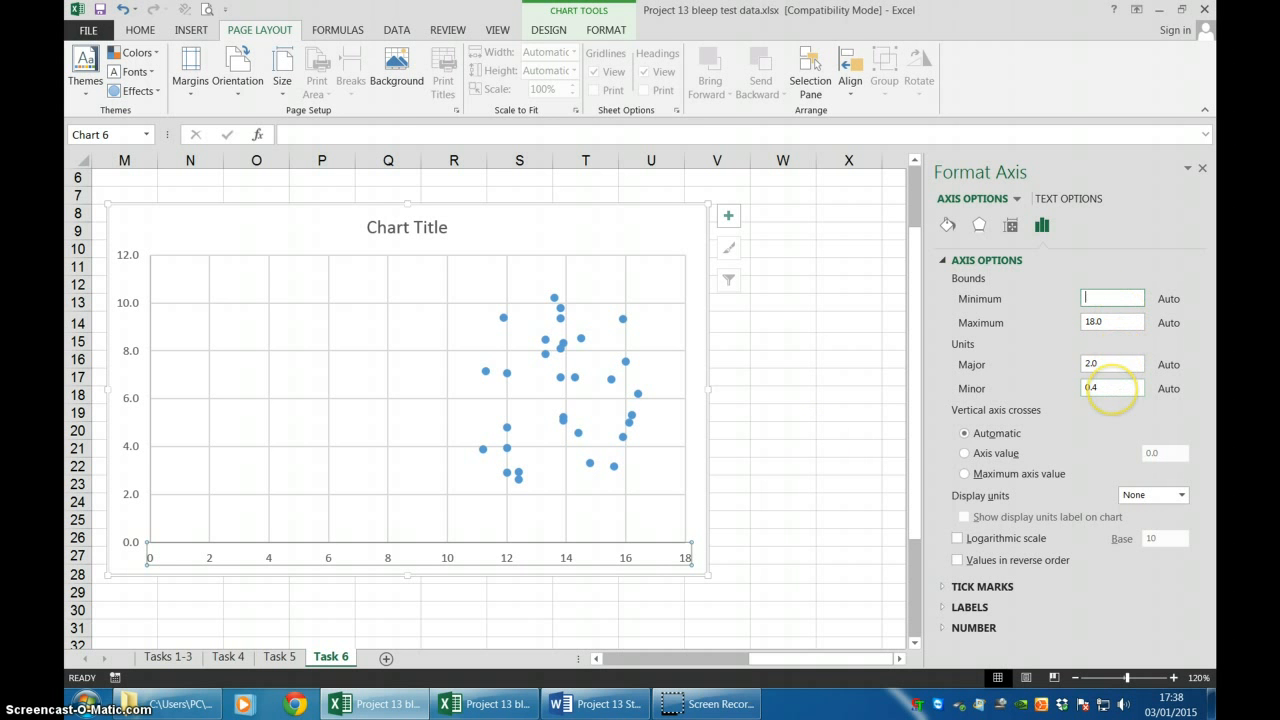
{"action": "type", "text": "8"}
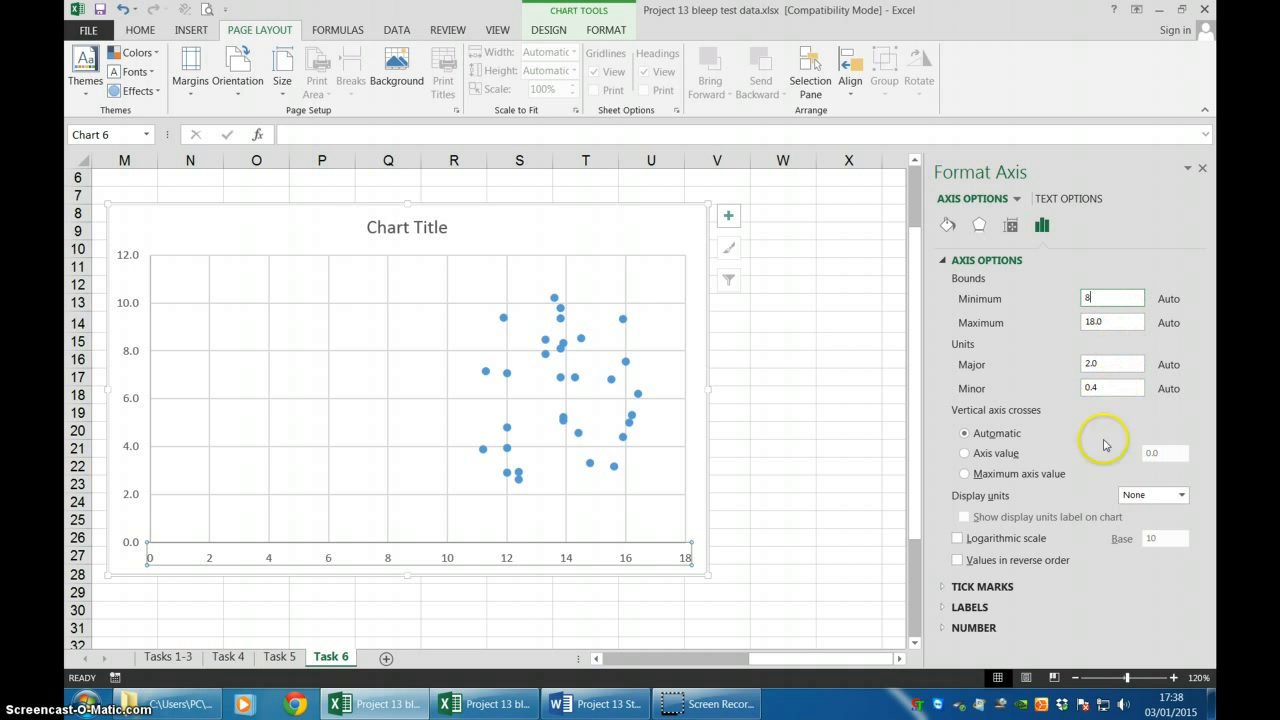
{"action": "left_click", "coordinate": [1108, 628]}
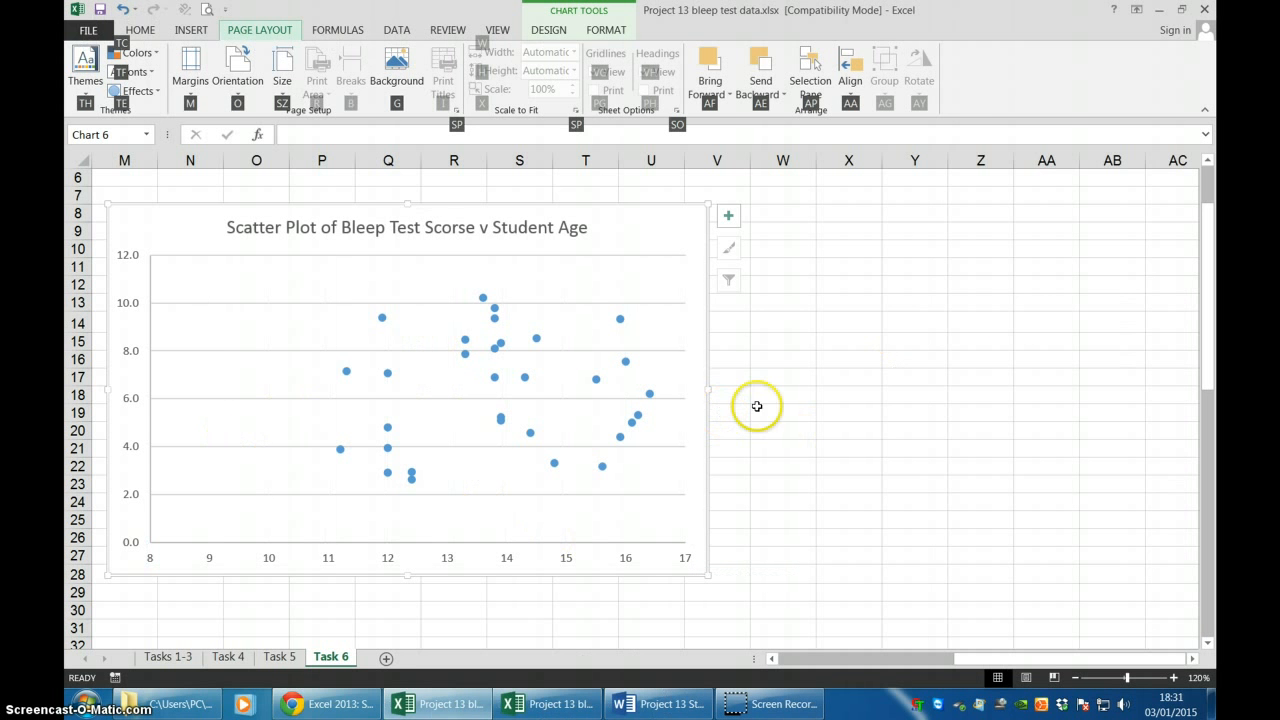
Step: Add axis titles to the scatter chart and set the horizontal axis title to "Student Age"
{"action": "left_click", "coordinate": [729, 217]}
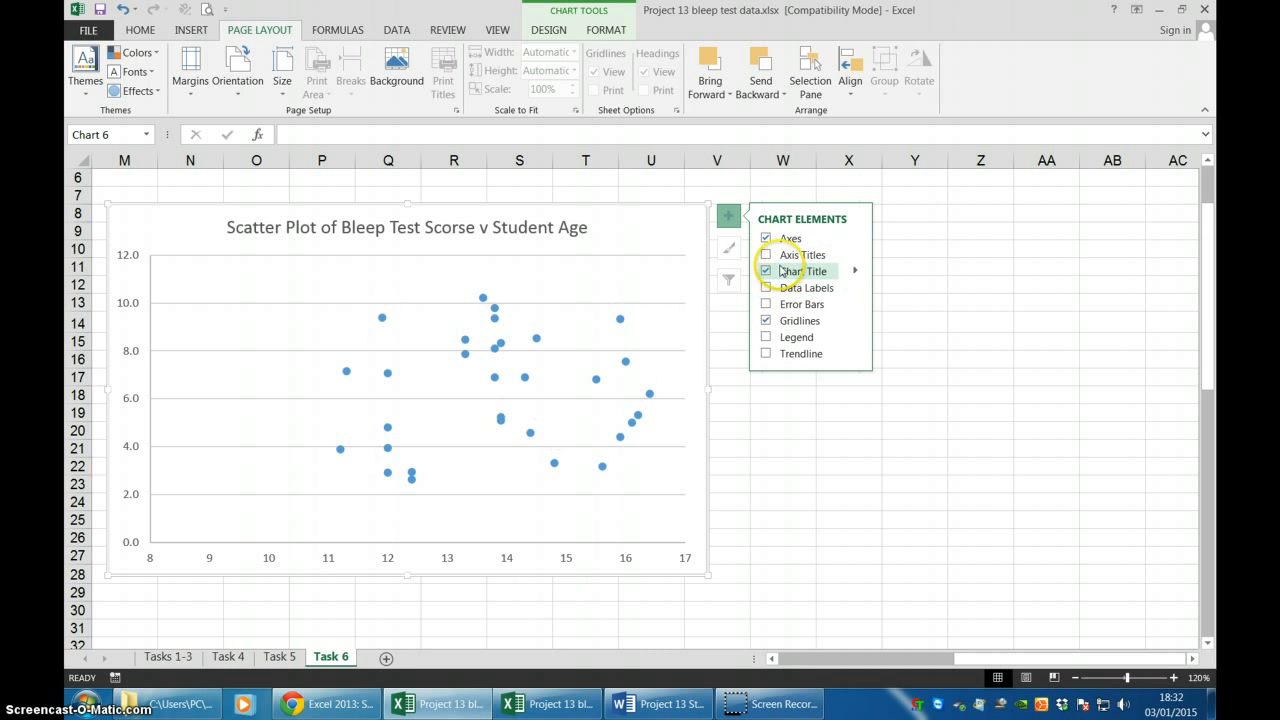
{"action": "left_click", "coordinate": [783, 256]}
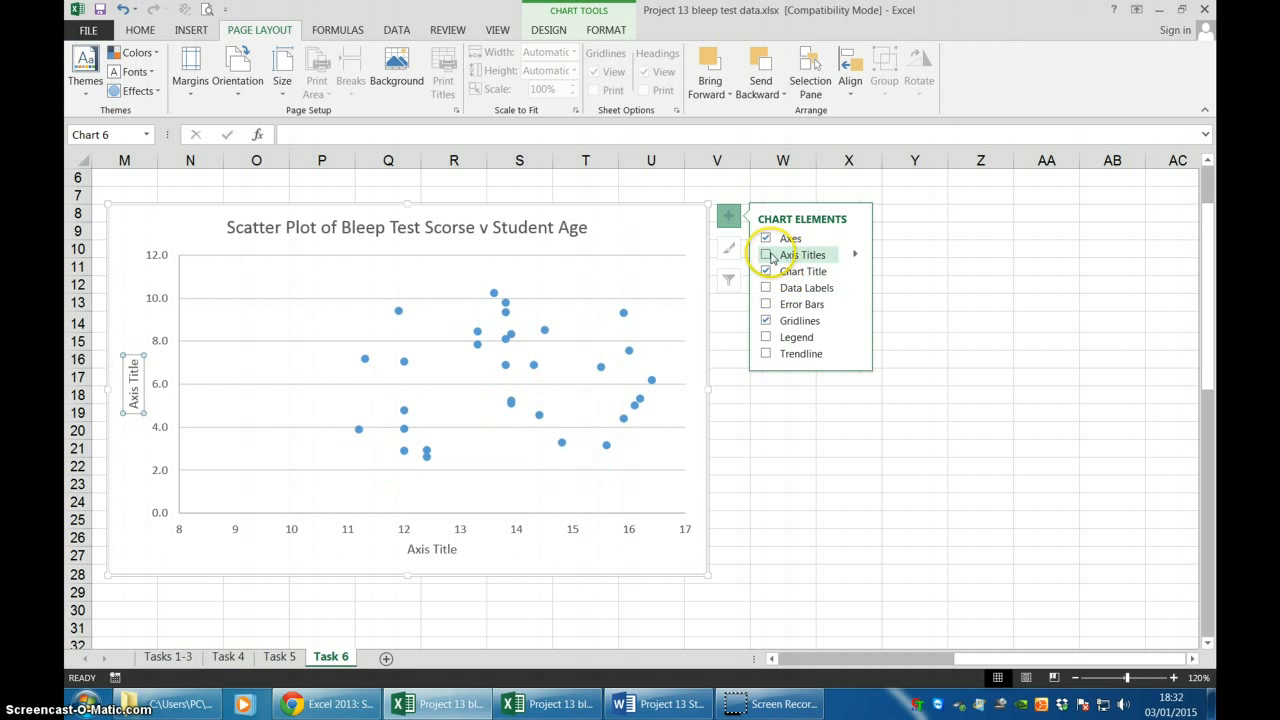
{"action": "left_click", "coordinate": [767, 256]}
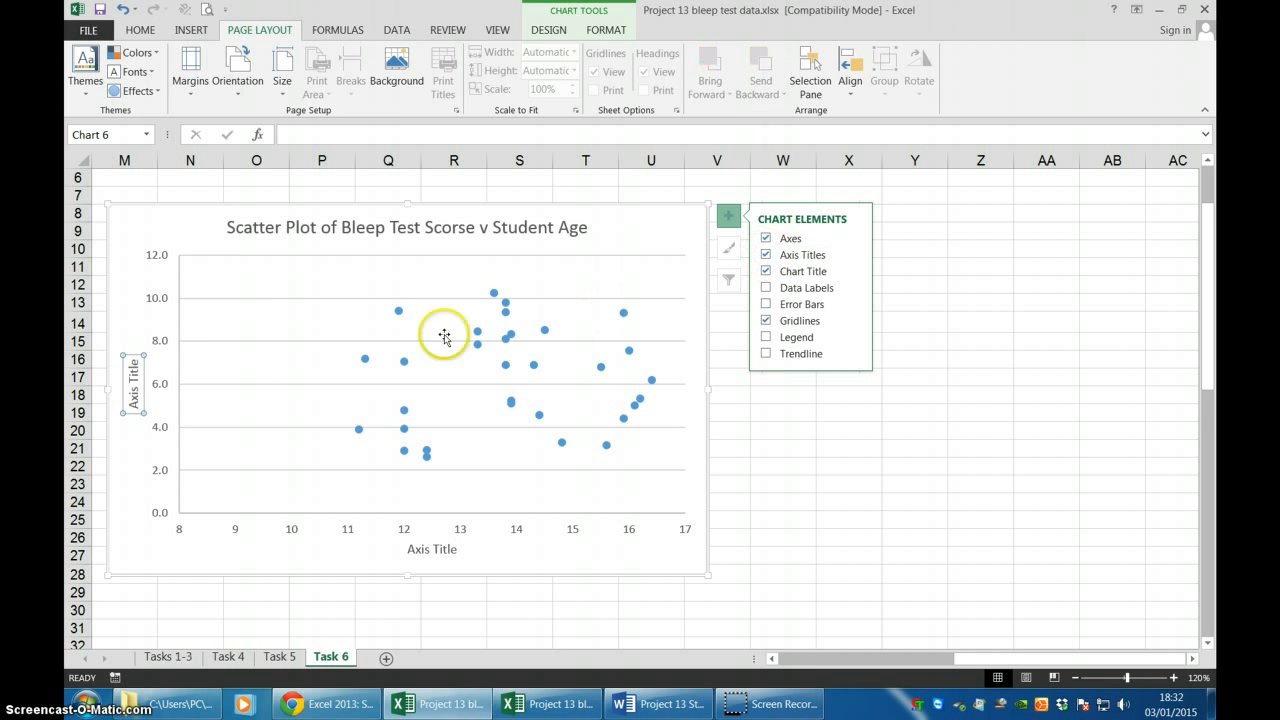
{"action": "left_click", "coordinate": [428, 549]}
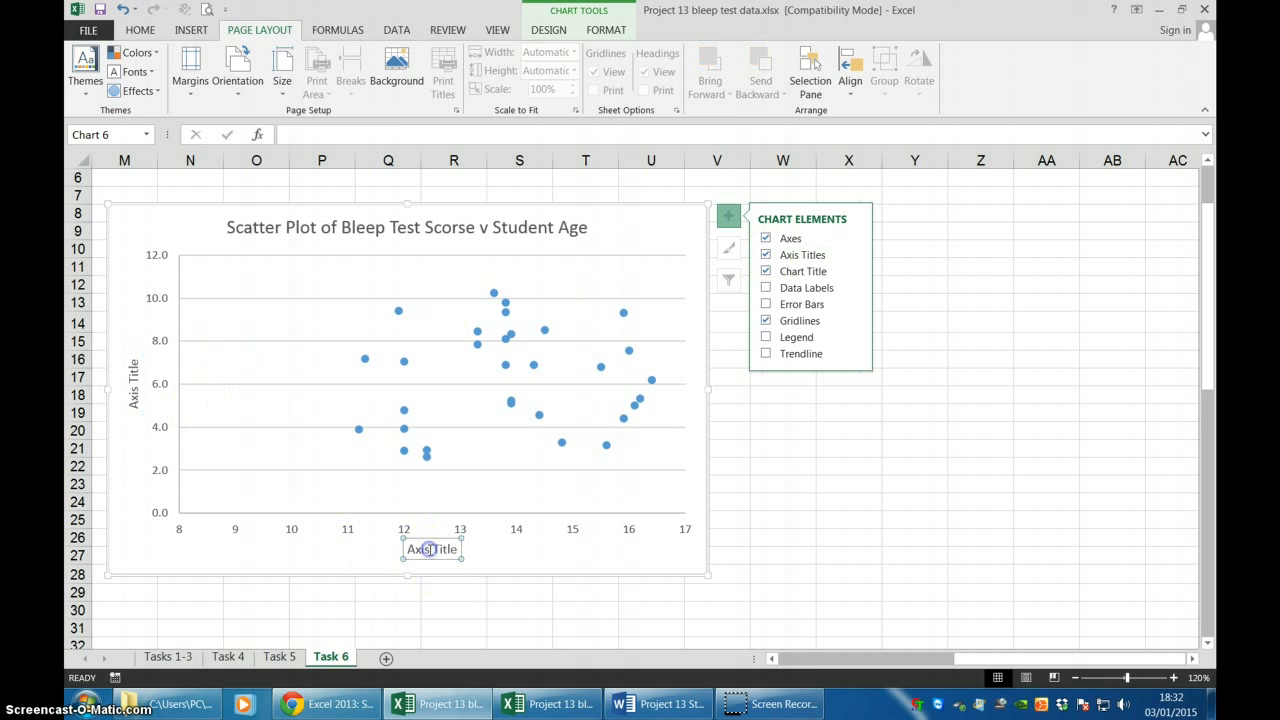
{"action": "left_click", "coordinate": [305, 133]}
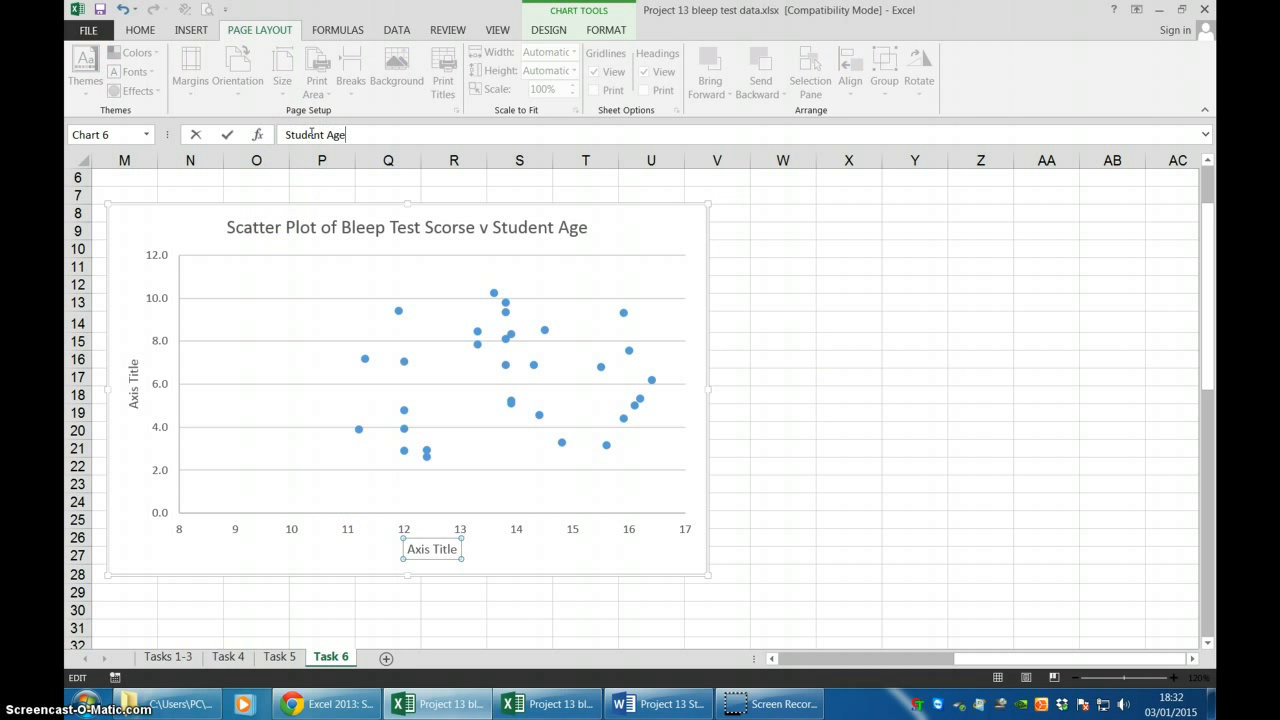
{"action": "type", "text": "Student Age"}
{"action": "key", "text": "Return"}
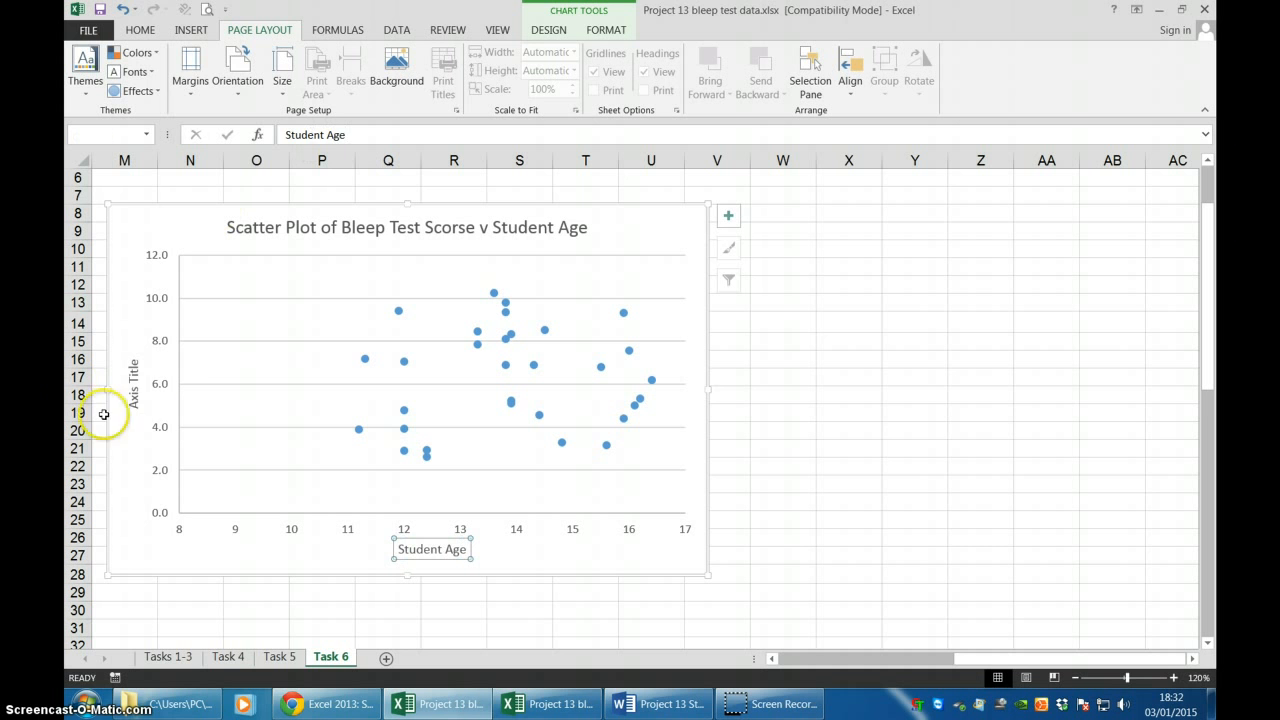
Step: Set the scatter chart's vertical axis title to "Bleep Test Score"
{"action": "left_click", "coordinate": [132, 397]}
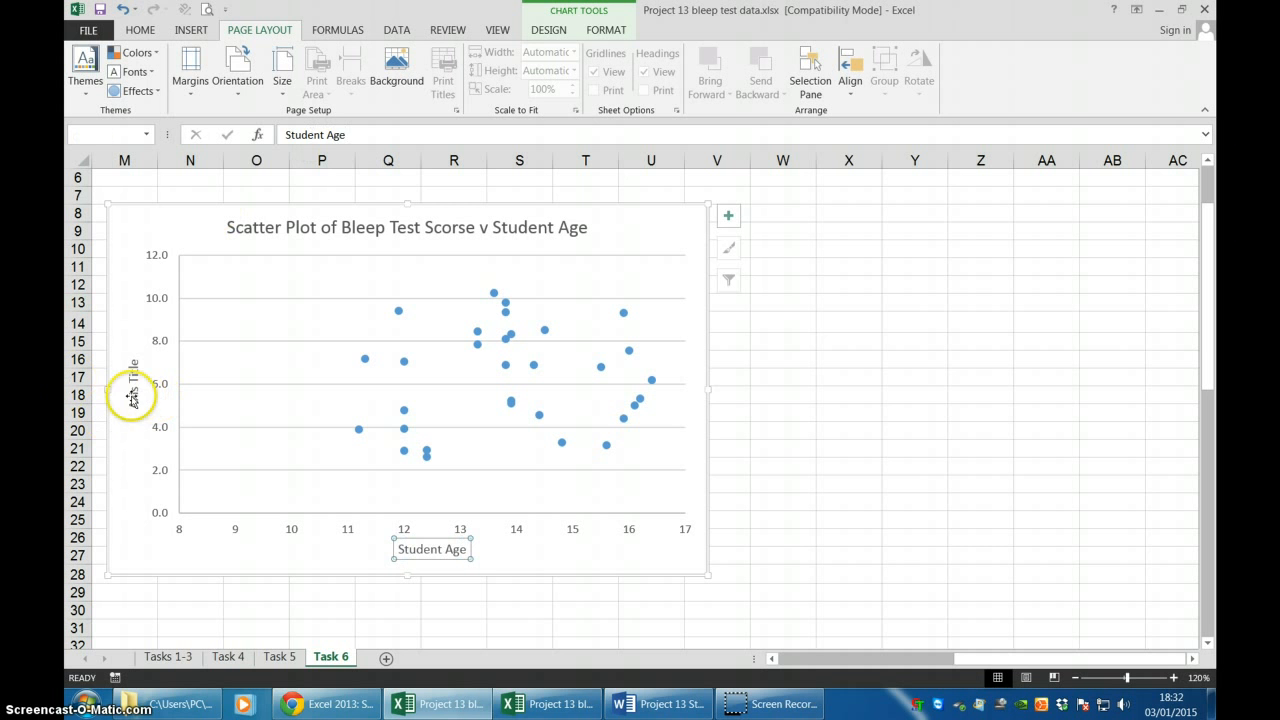
{"action": "left_click", "coordinate": [305, 133]}
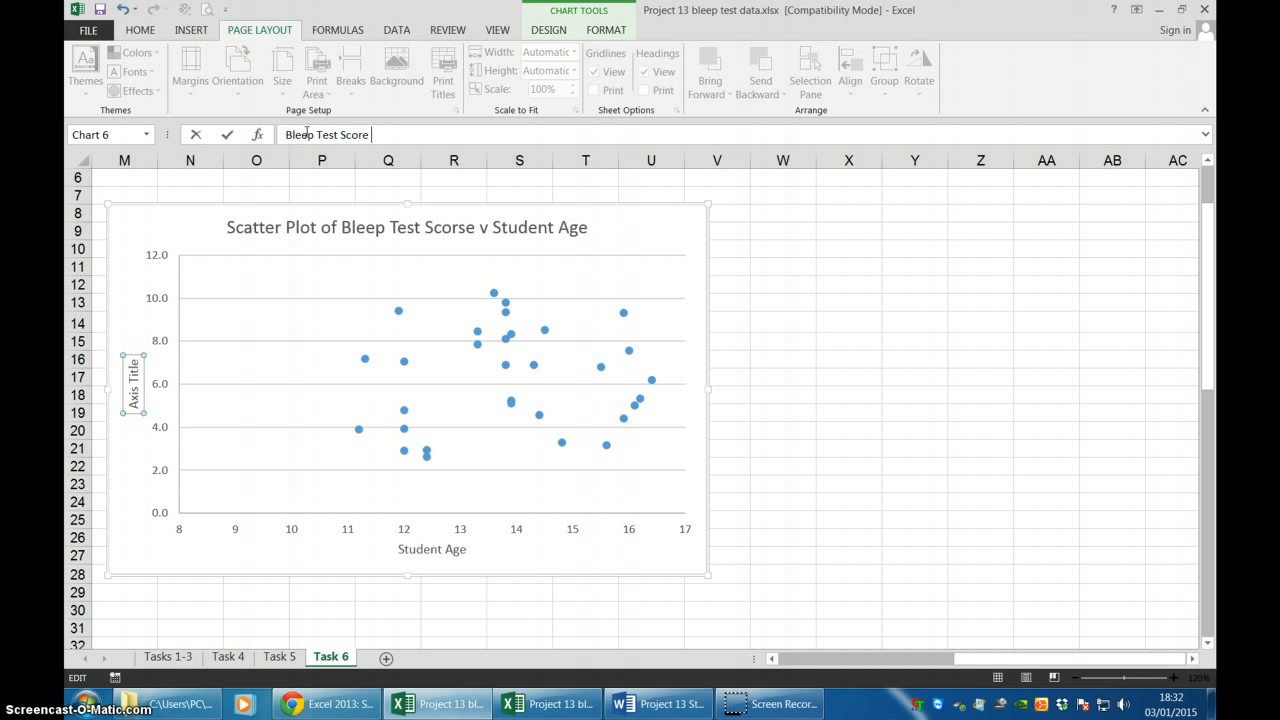
{"action": "left_click", "coordinate": [256, 347]}
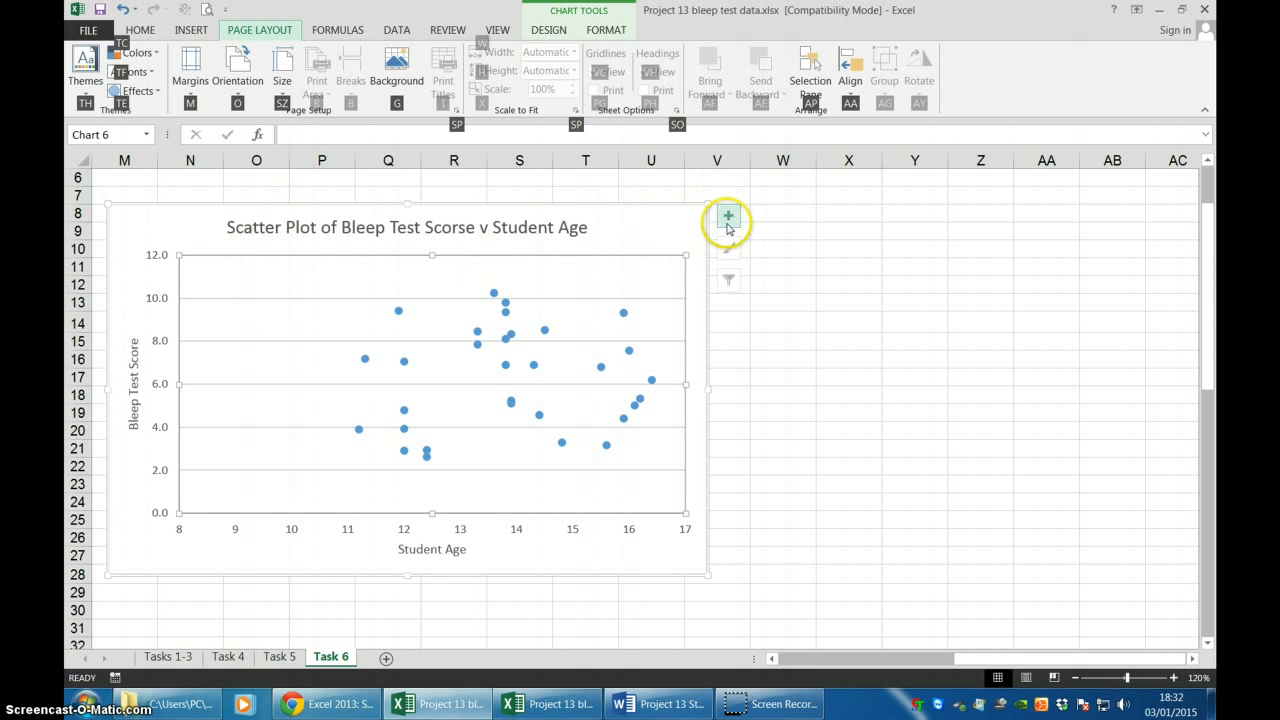
Step: Add a linear trendline to the scatter chart as the line of best fit
{"action": "left_click", "coordinate": [728, 220]}
{"action": "left_click", "coordinate": [768, 354]}
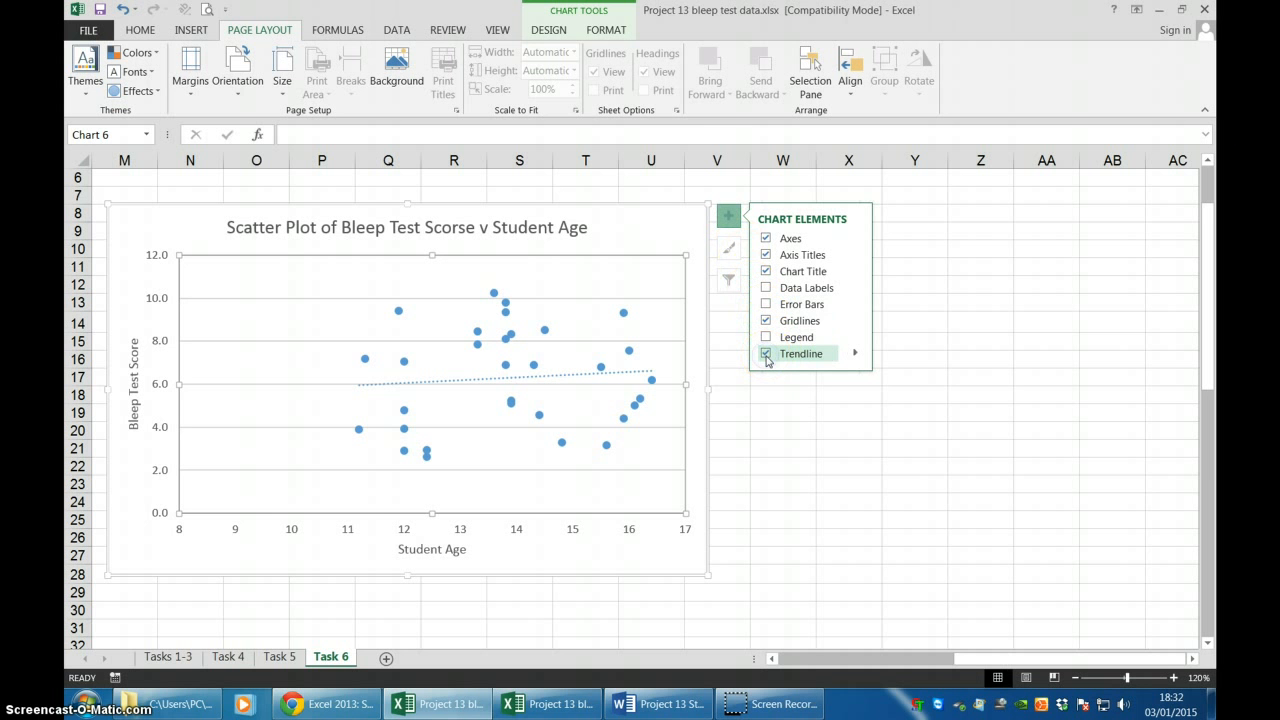
{"action": "left_click", "coordinate": [763, 394]}
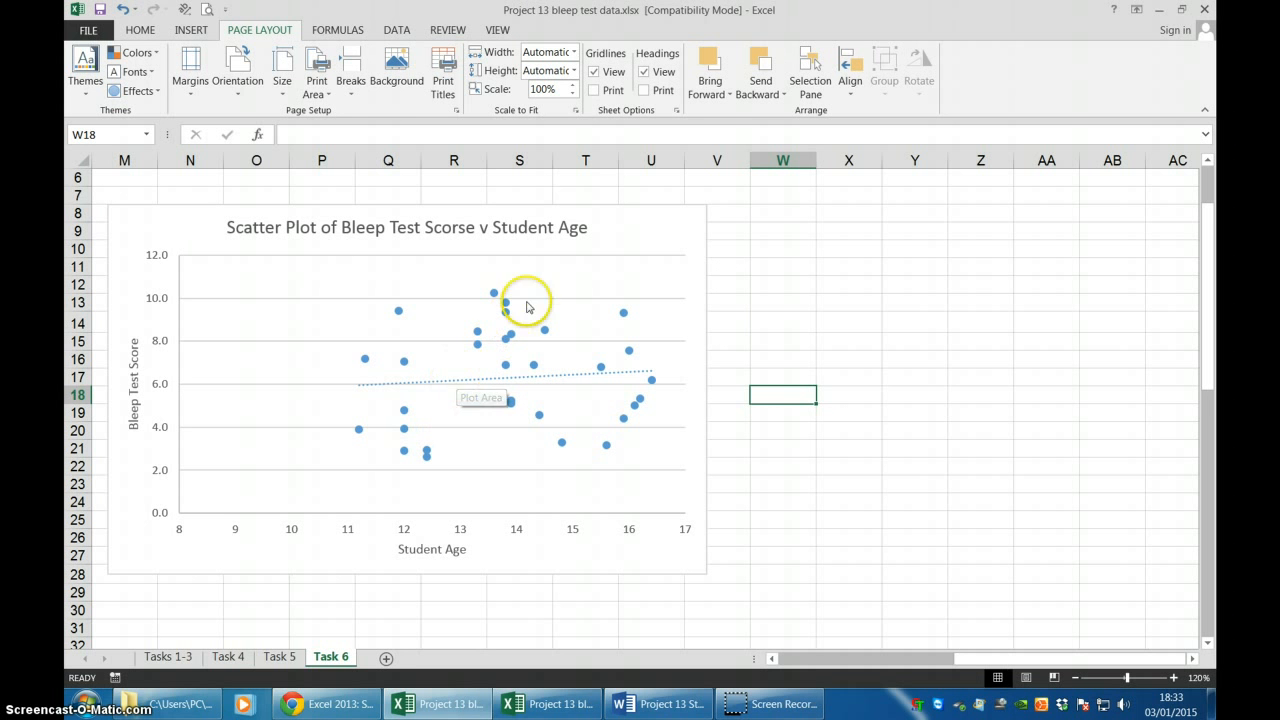
Step: Try data labels on the scatter chart's points and remove them again
{"action": "left_click", "coordinate": [671, 240]}
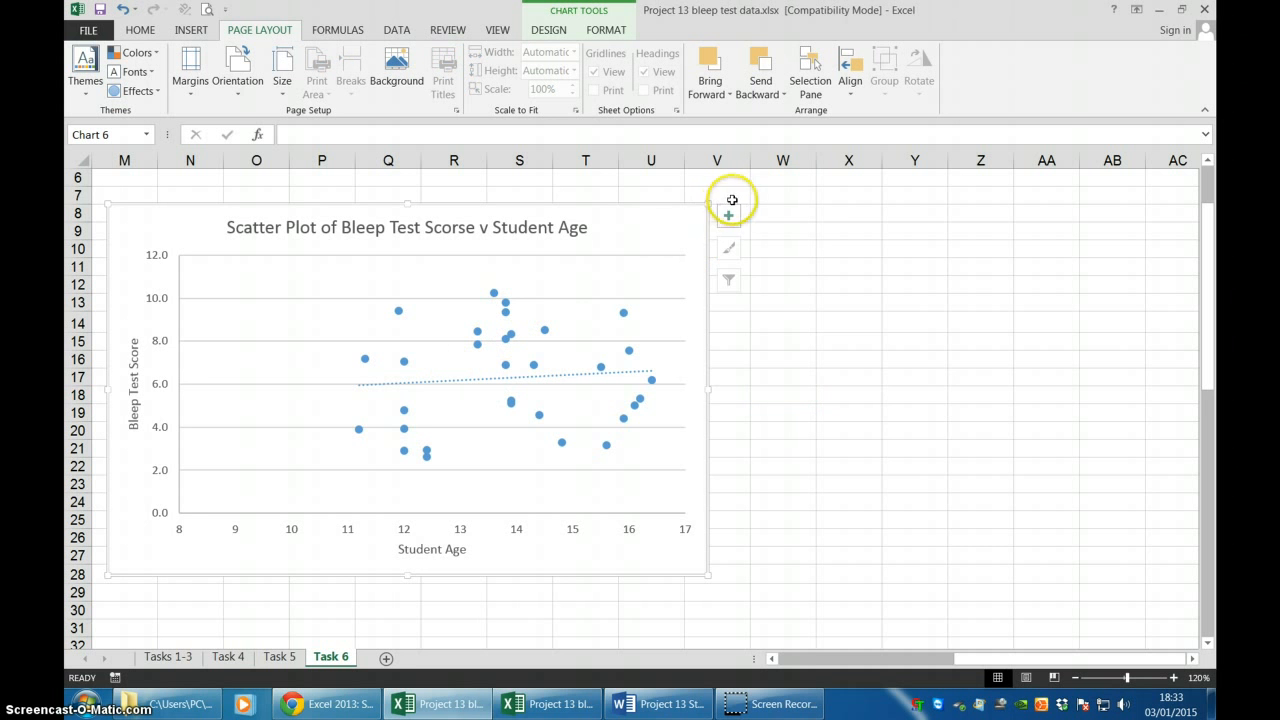
{"action": "left_click", "coordinate": [727, 217]}
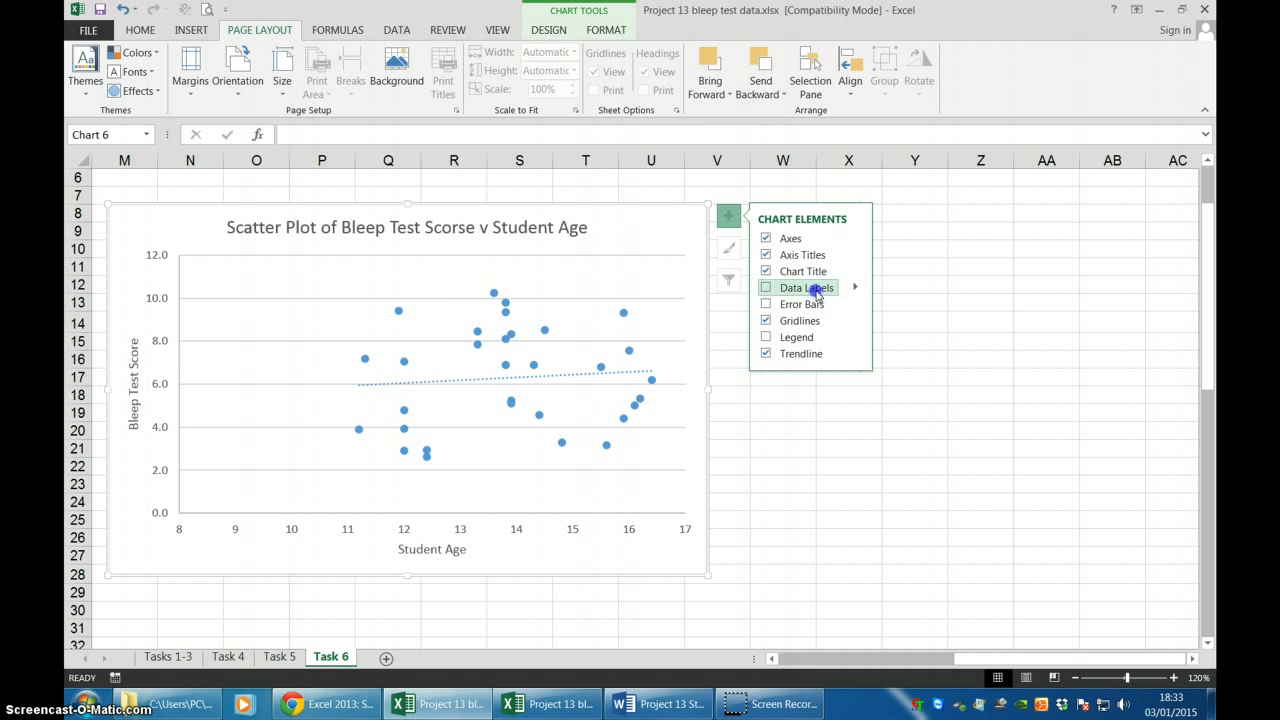
{"action": "left_click", "coordinate": [818, 289]}
{"action": "left_click", "coordinate": [855, 289]}
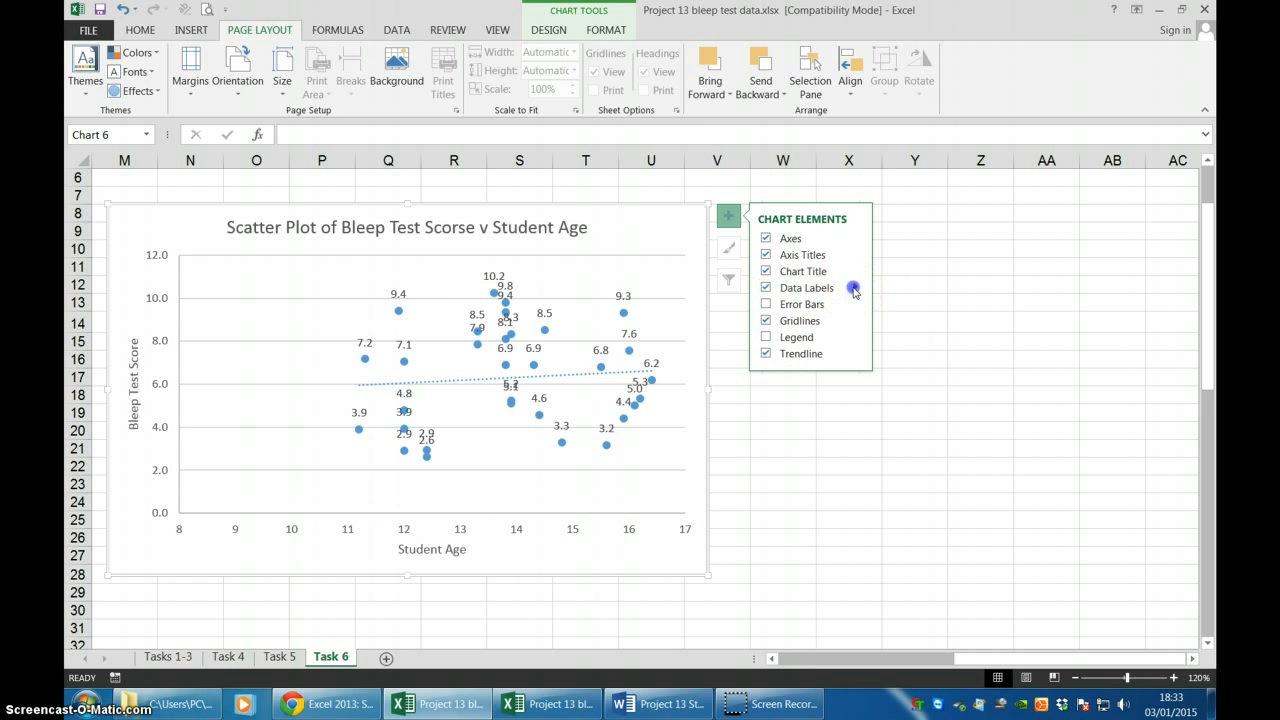
{"action": "left_click", "coordinate": [767, 289]}
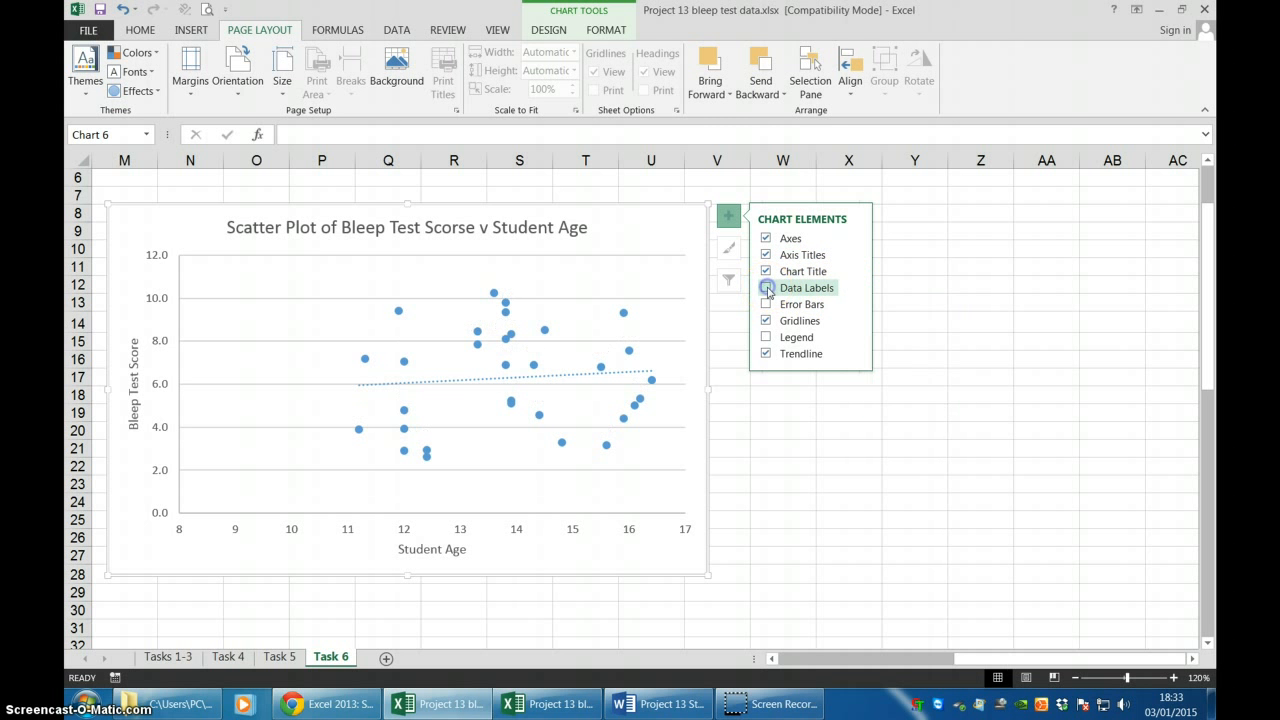
{"action": "left_click", "coordinate": [749, 432]}
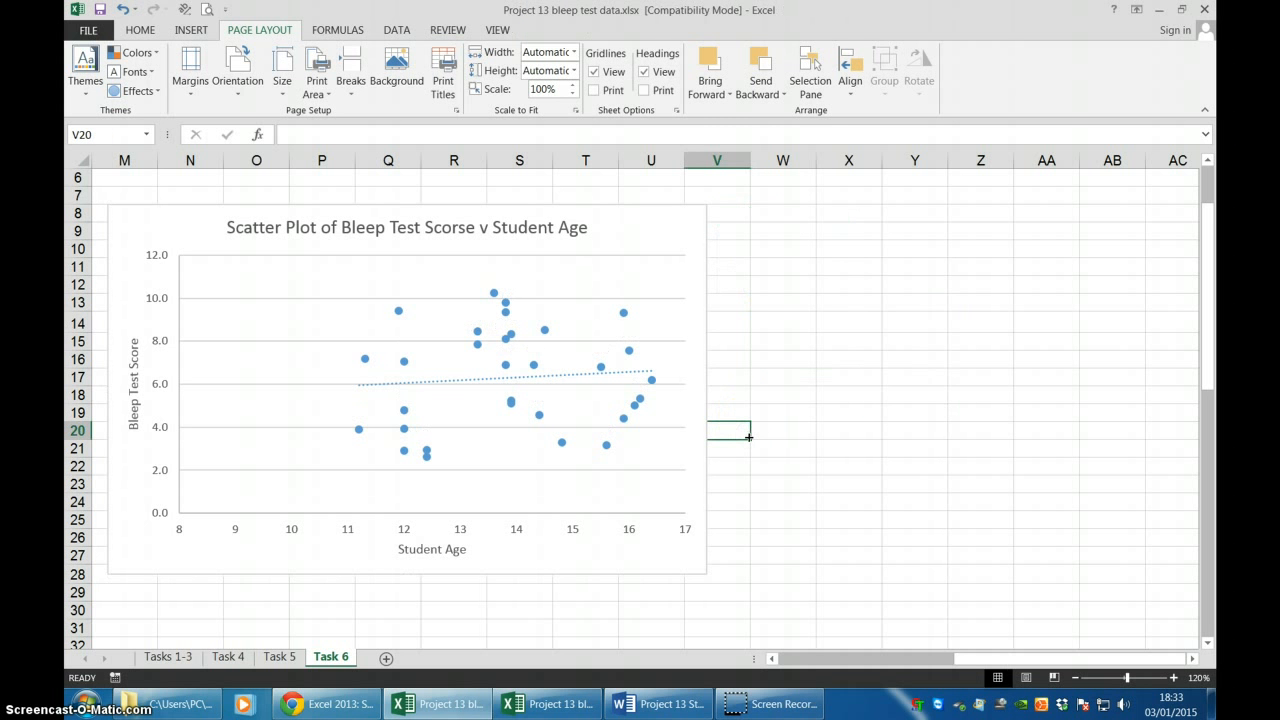
Step: Read the Task 9 macro requirements in the Word task description and switch to the model answer workbook in Excel
{"action": "left_click", "coordinate": [777, 515]}
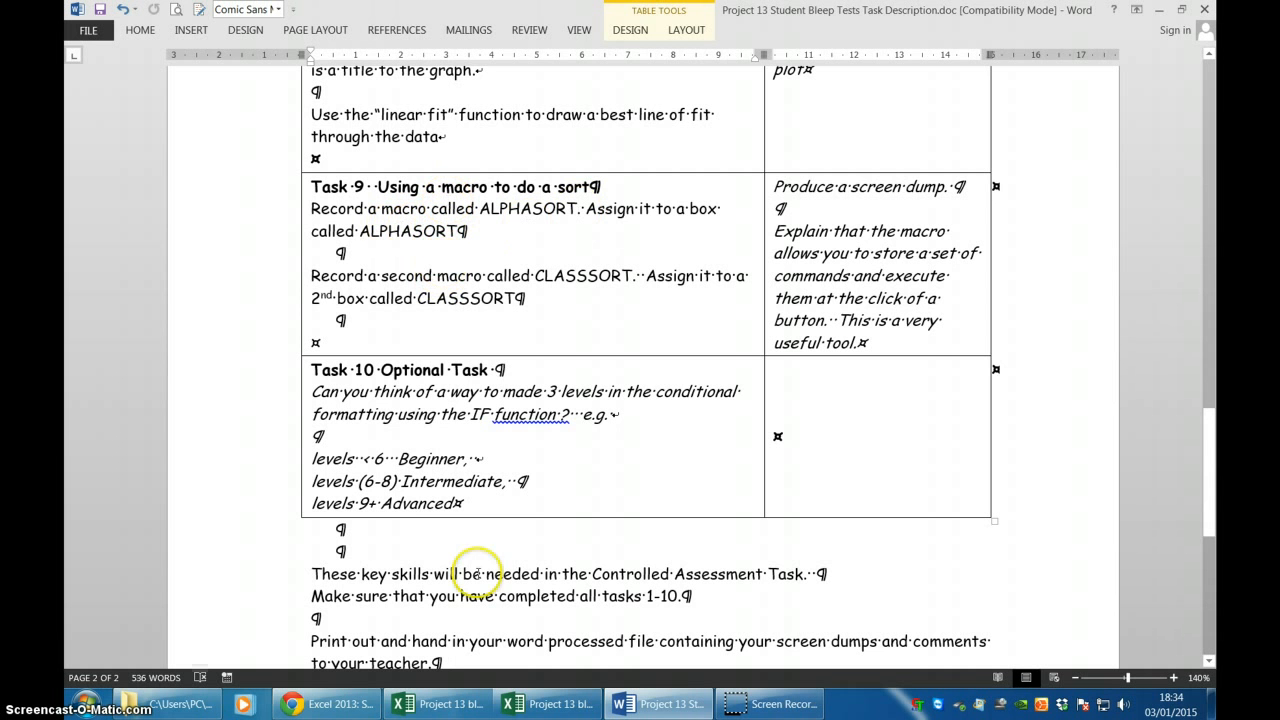
{"action": "left_click", "coordinate": [462, 704]}
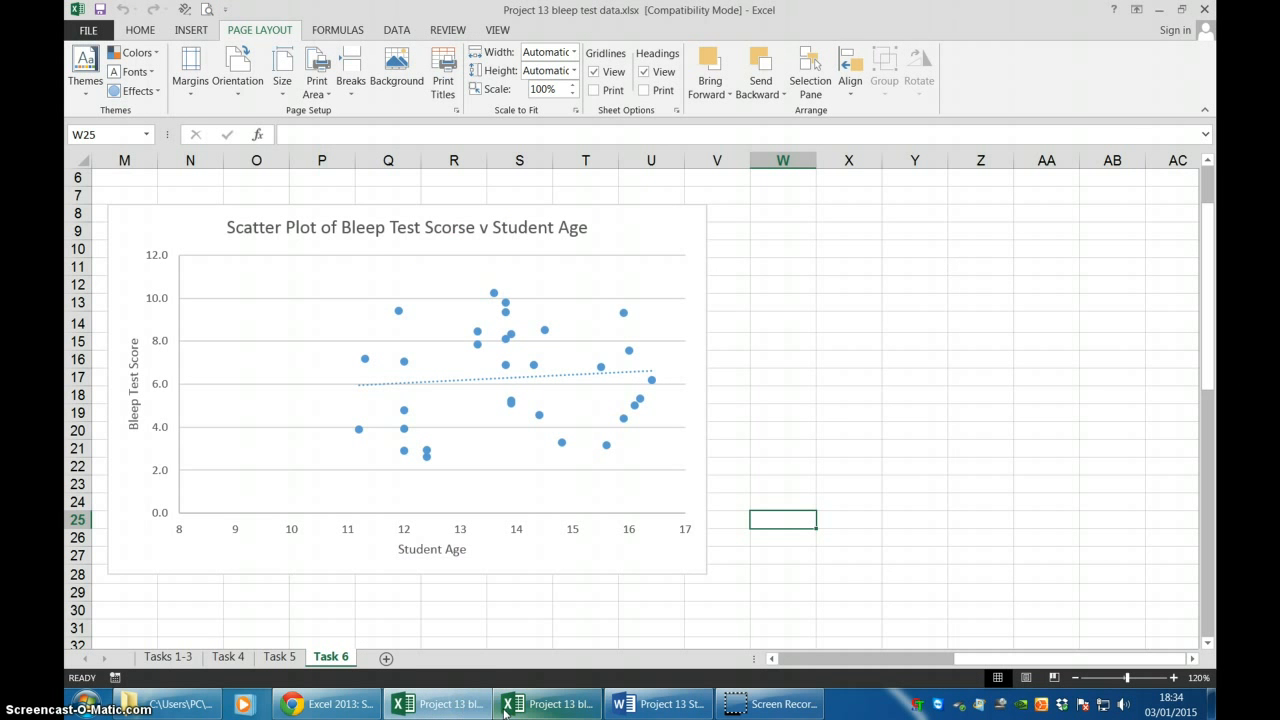
{"action": "left_click", "coordinate": [507, 706]}
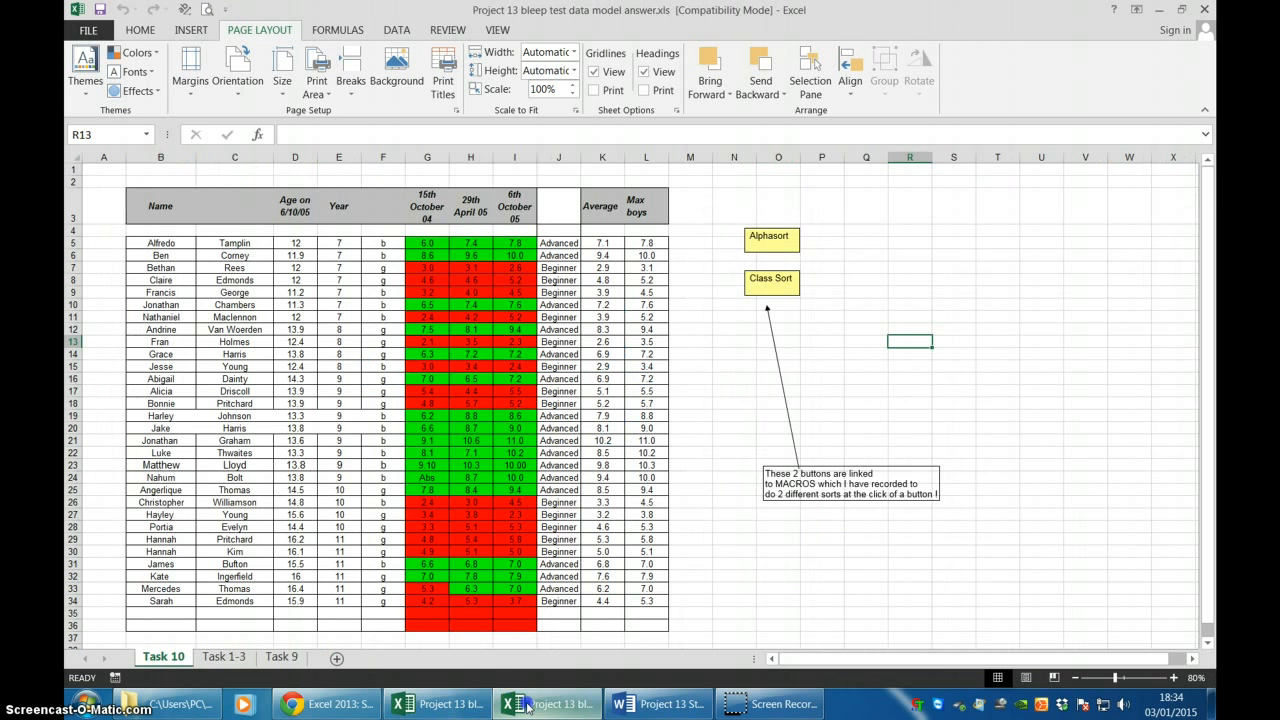
Step: Run the model answer's Alphasort and Class Sort macros alternately on the Task 10 sheet to examine how each reorders the student table
{"action": "left_click", "coordinate": [771, 241]}
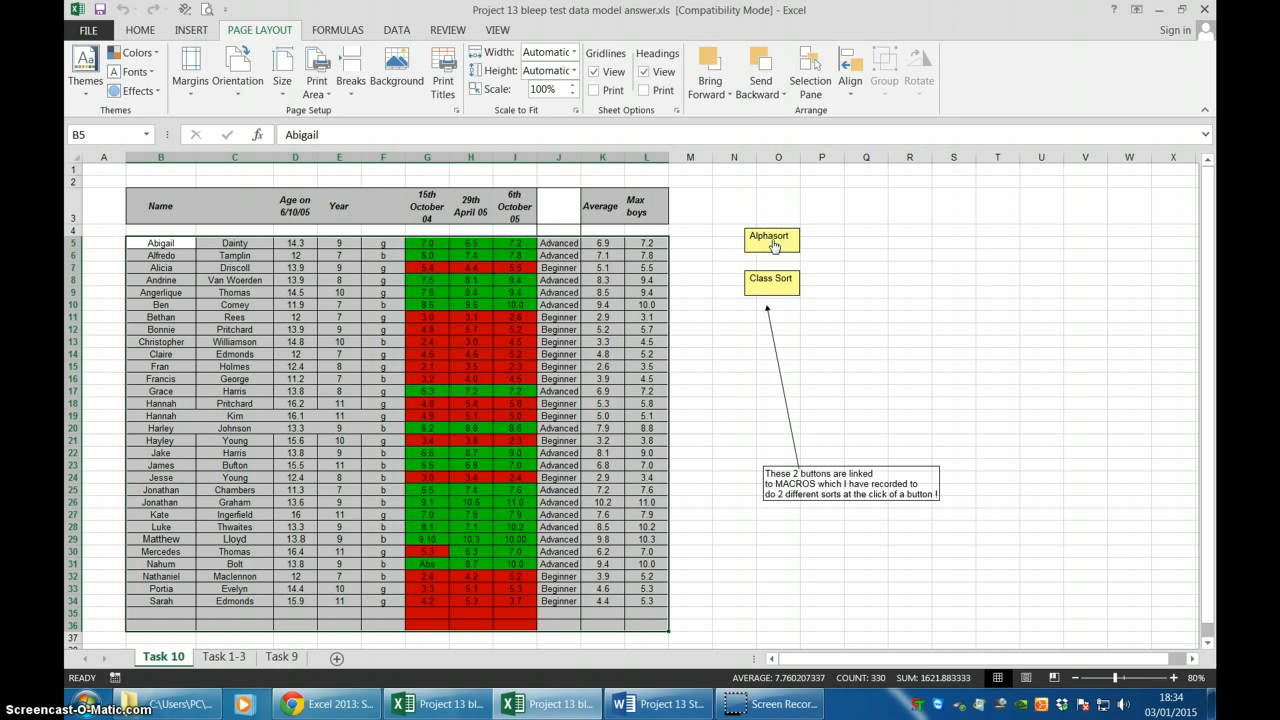
{"action": "left_click", "coordinate": [772, 285]}
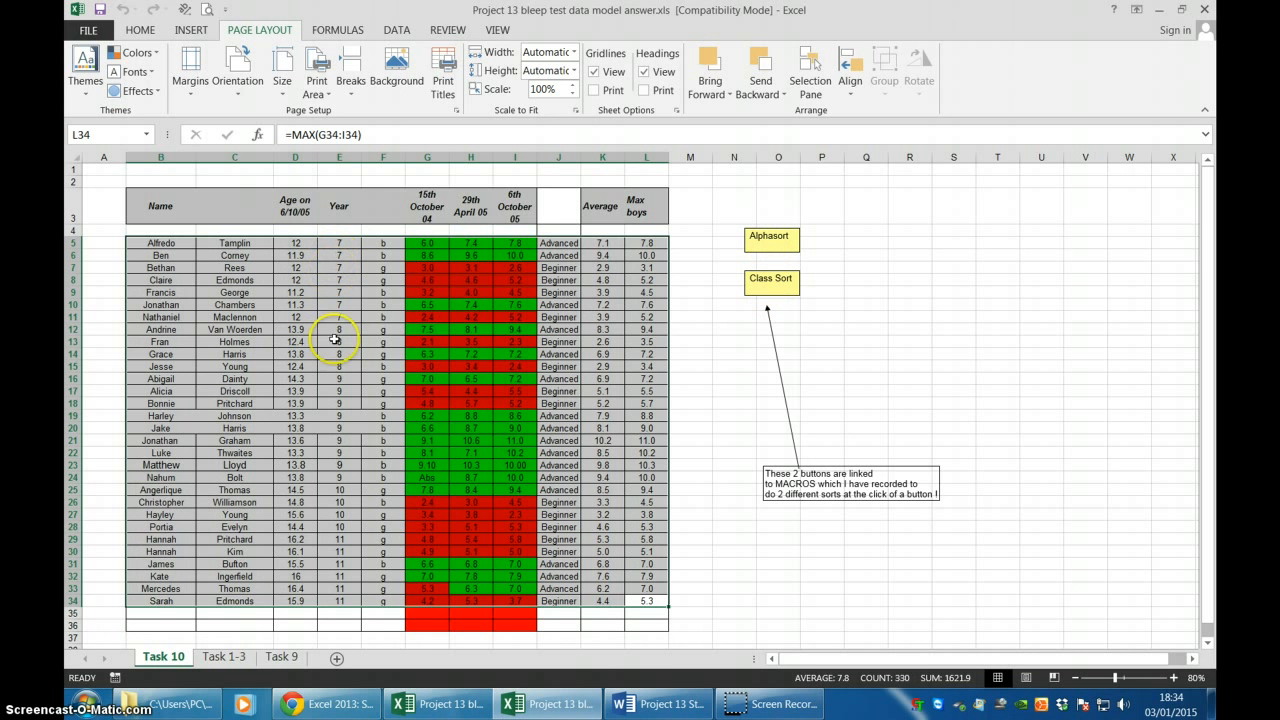
{"action": "left_click", "coordinate": [767, 249]}
{"action": "left_click", "coordinate": [768, 285]}
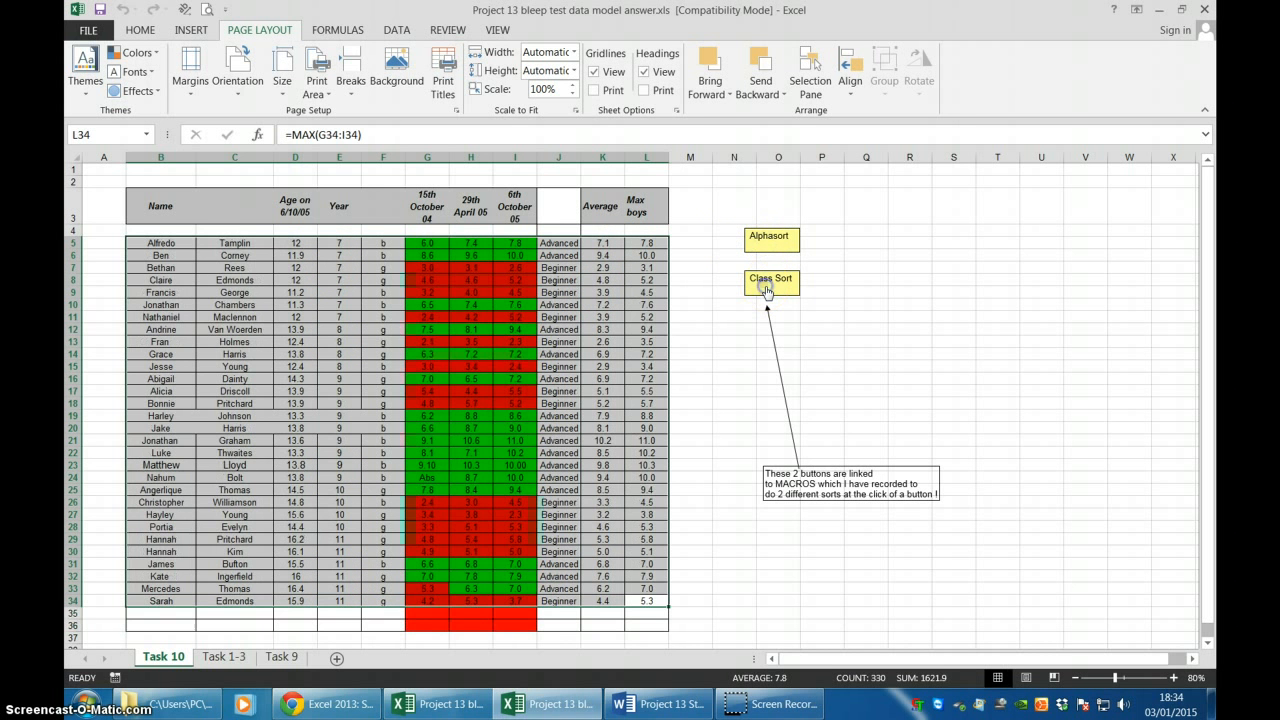
{"action": "left_click", "coordinate": [767, 249]}
{"action": "left_click", "coordinate": [769, 284]}
{"action": "left_click", "coordinate": [769, 242]}
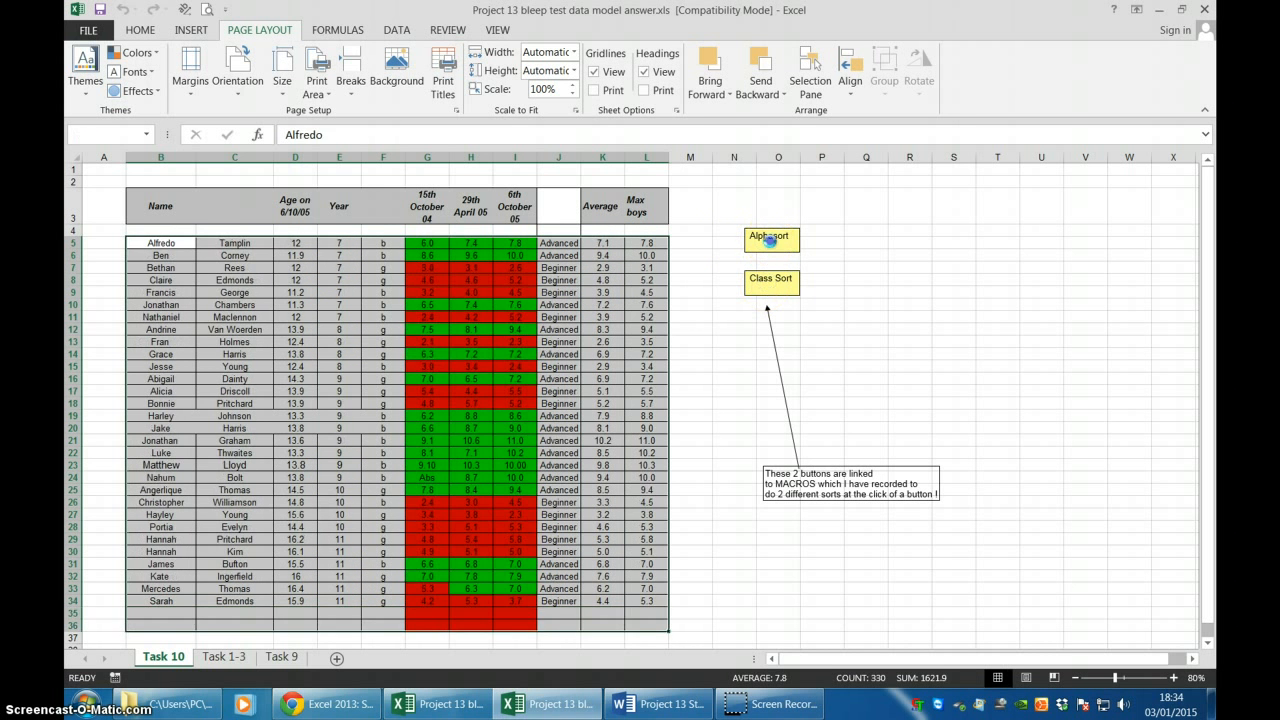
{"action": "left_click", "coordinate": [771, 281]}
{"action": "left_click", "coordinate": [768, 241]}
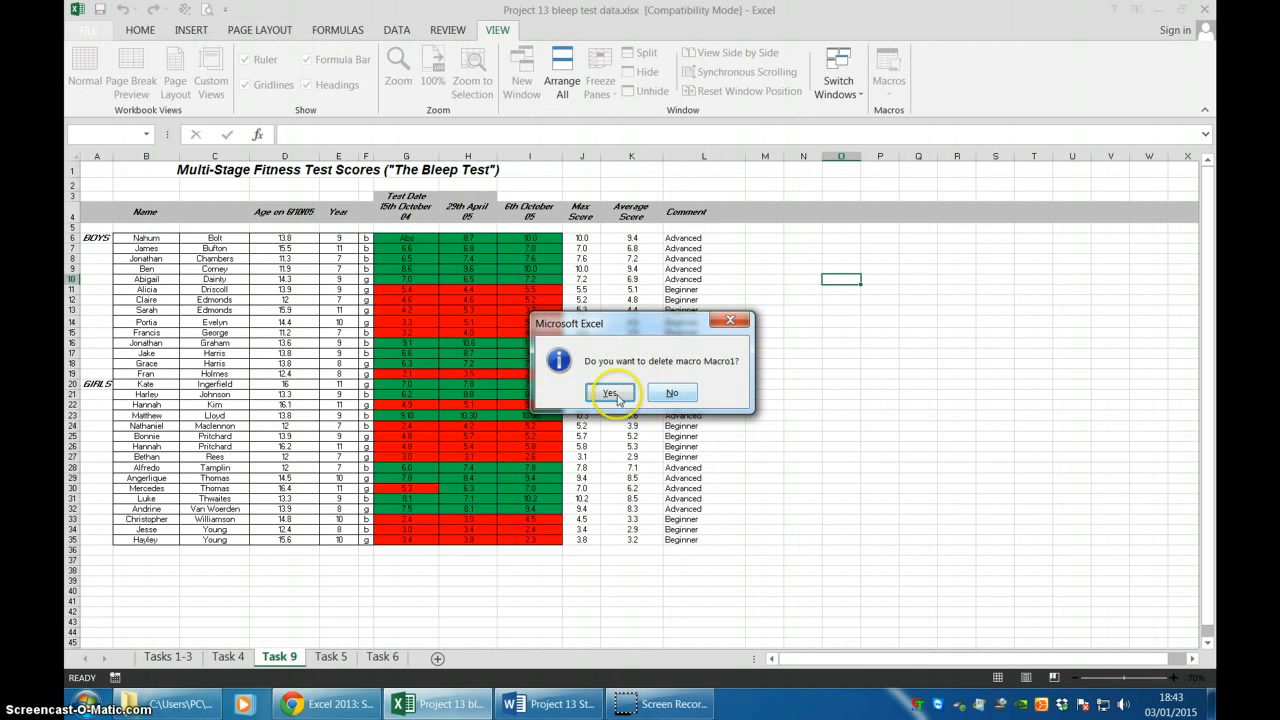
Step: Confirm the deletion of Macro1 and start recording a macro named ALPLHASORT stored in This Workbook
{"action": "left_click", "coordinate": [611, 394]}
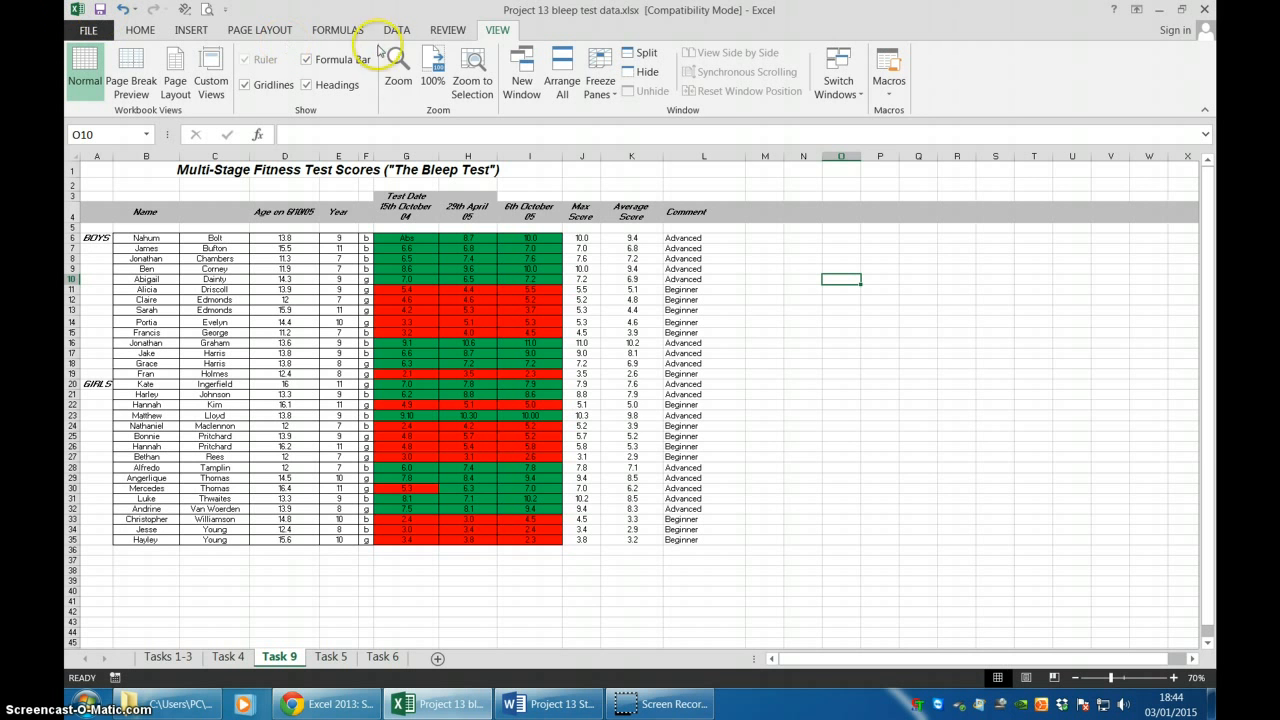
{"action": "left_click", "coordinate": [889, 99]}
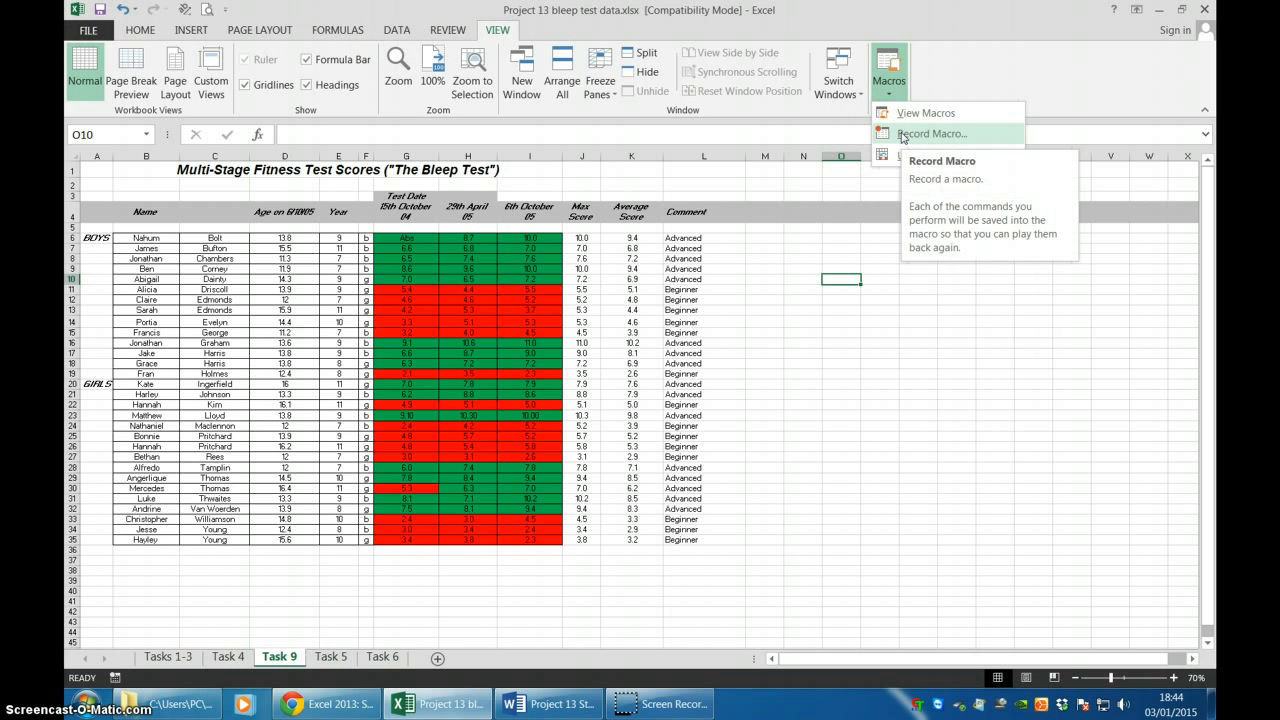
{"action": "left_click", "coordinate": [902, 134]}
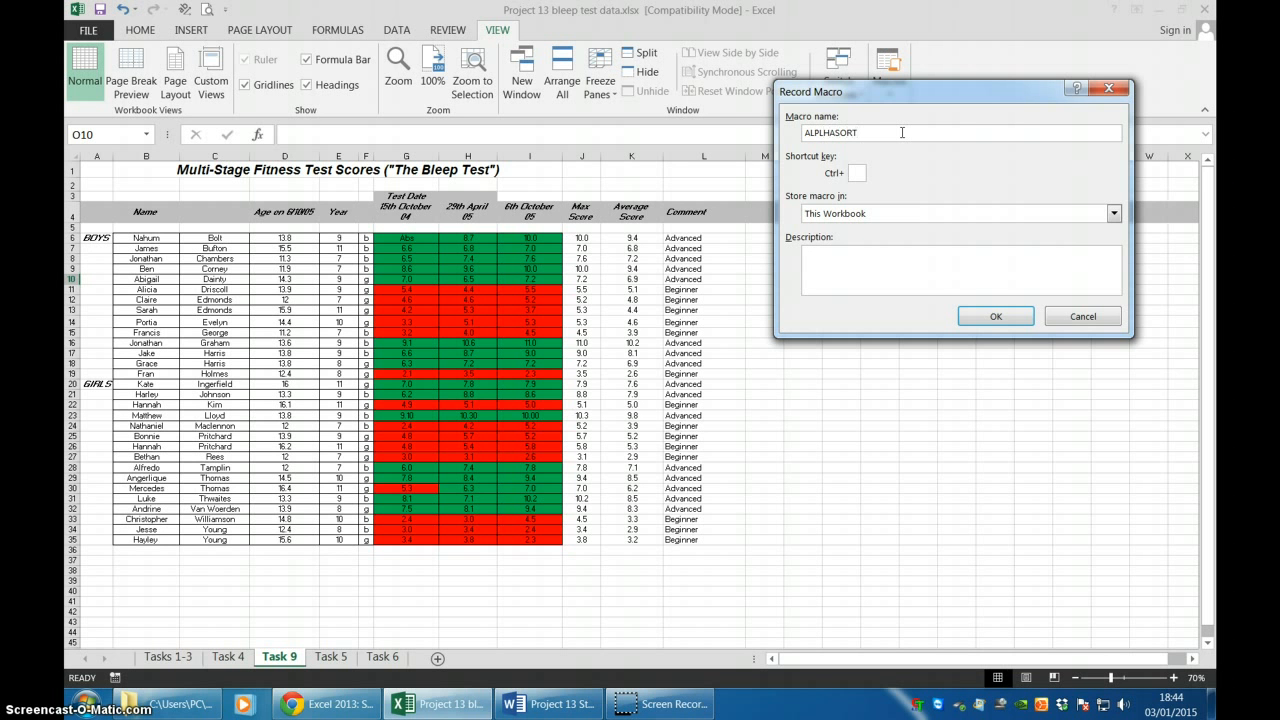
{"action": "left_click", "coordinate": [975, 316]}
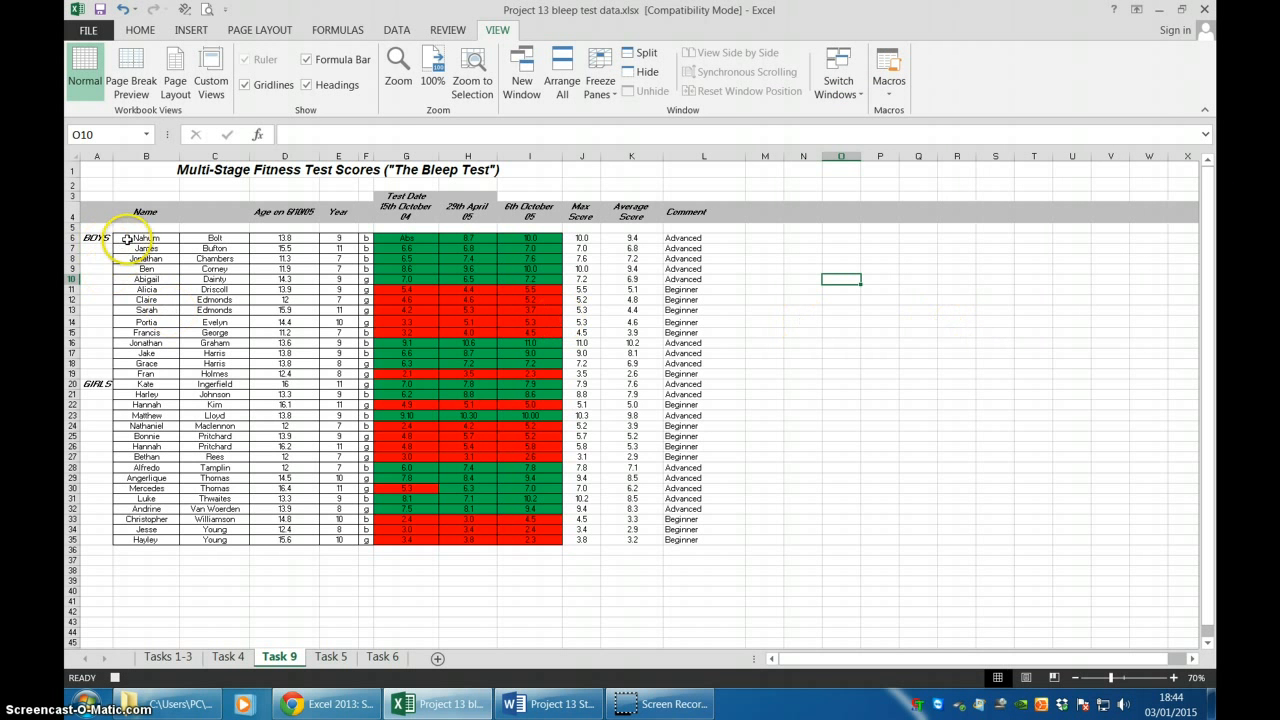
Step: Sort the student table B6:L35 on the Task 9 sheet by the values in Column C, A to Z
{"action": "left_click_drag", "start_coordinate": [127, 239], "coordinate": [682, 540]}
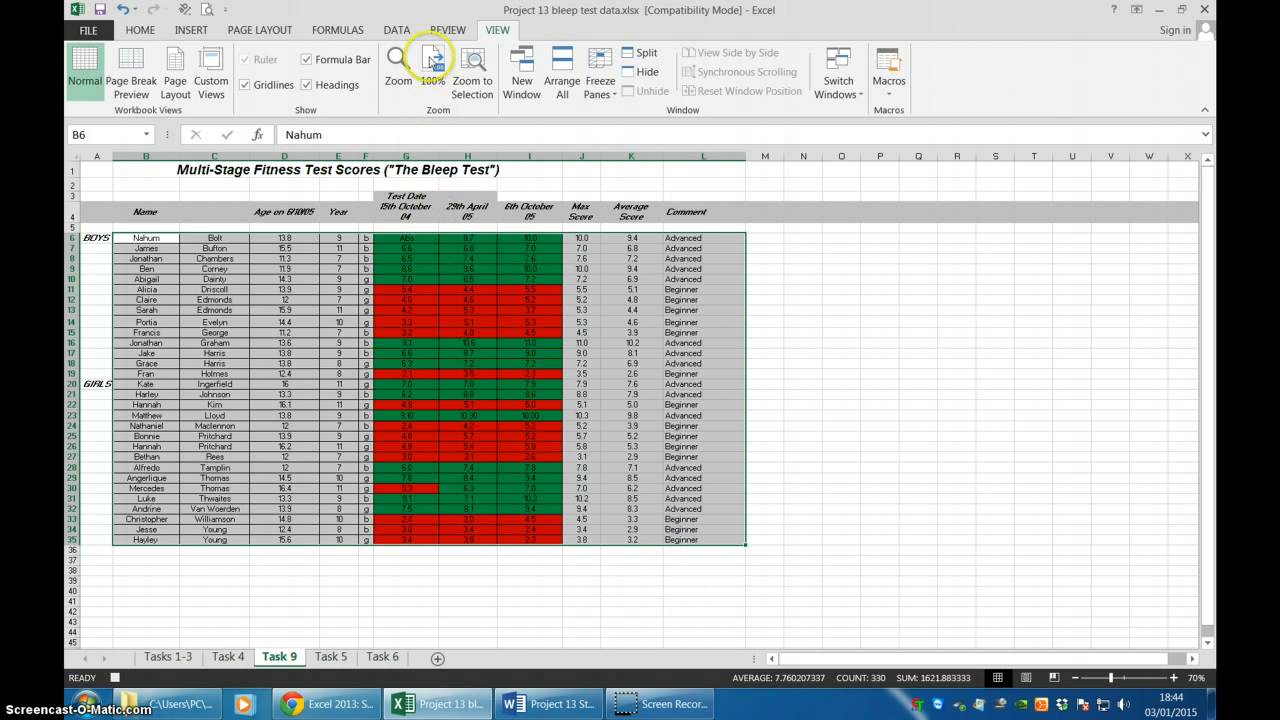
{"action": "left_click", "coordinate": [397, 30]}
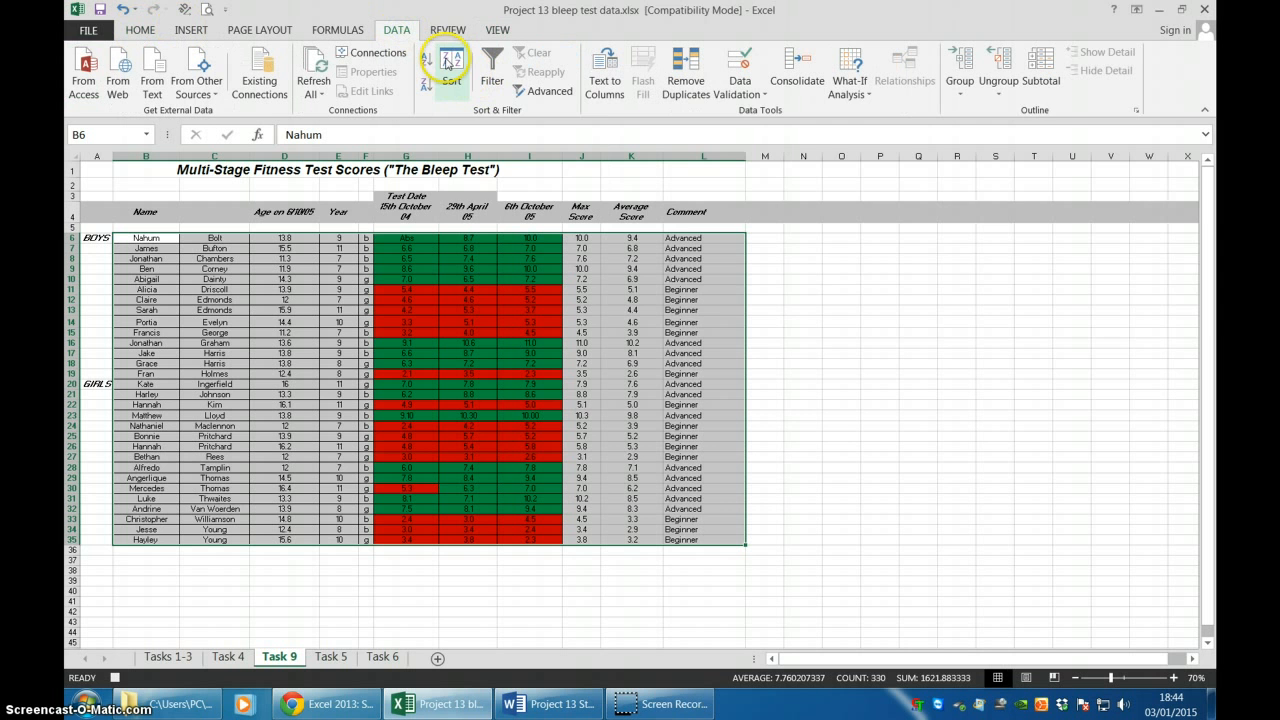
{"action": "left_click", "coordinate": [449, 62]}
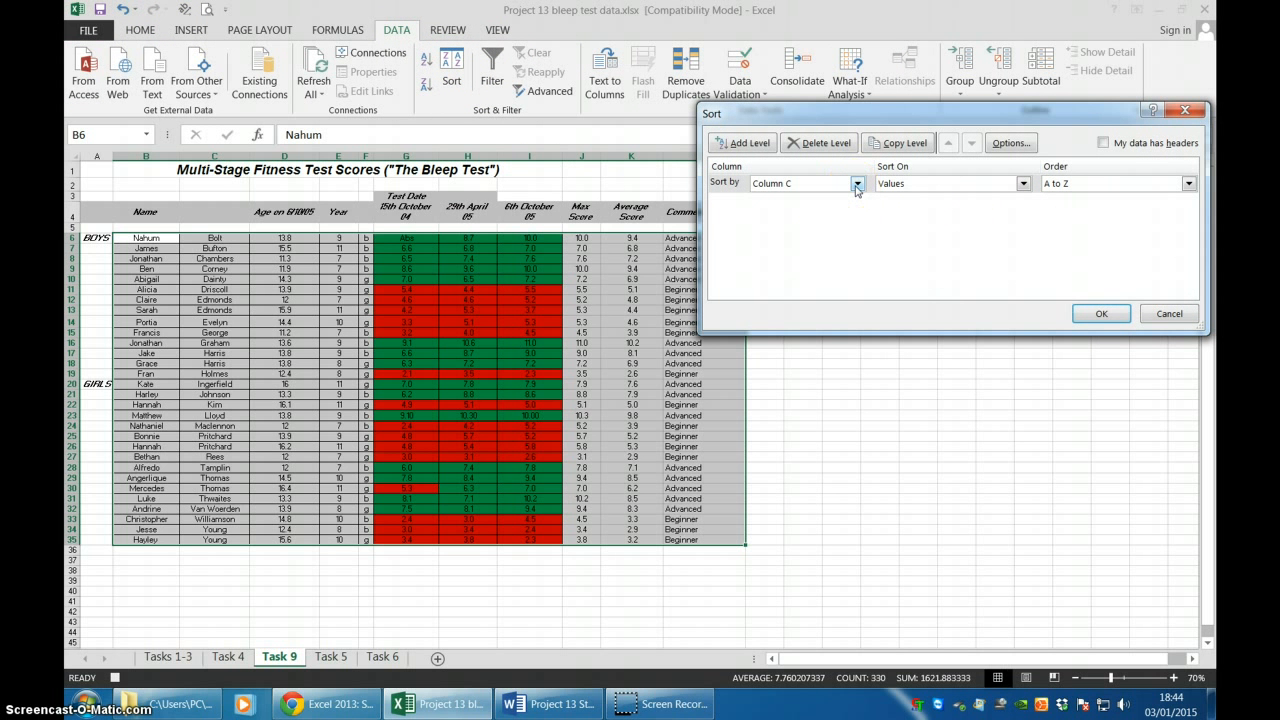
{"action": "left_click", "coordinate": [1101, 314]}
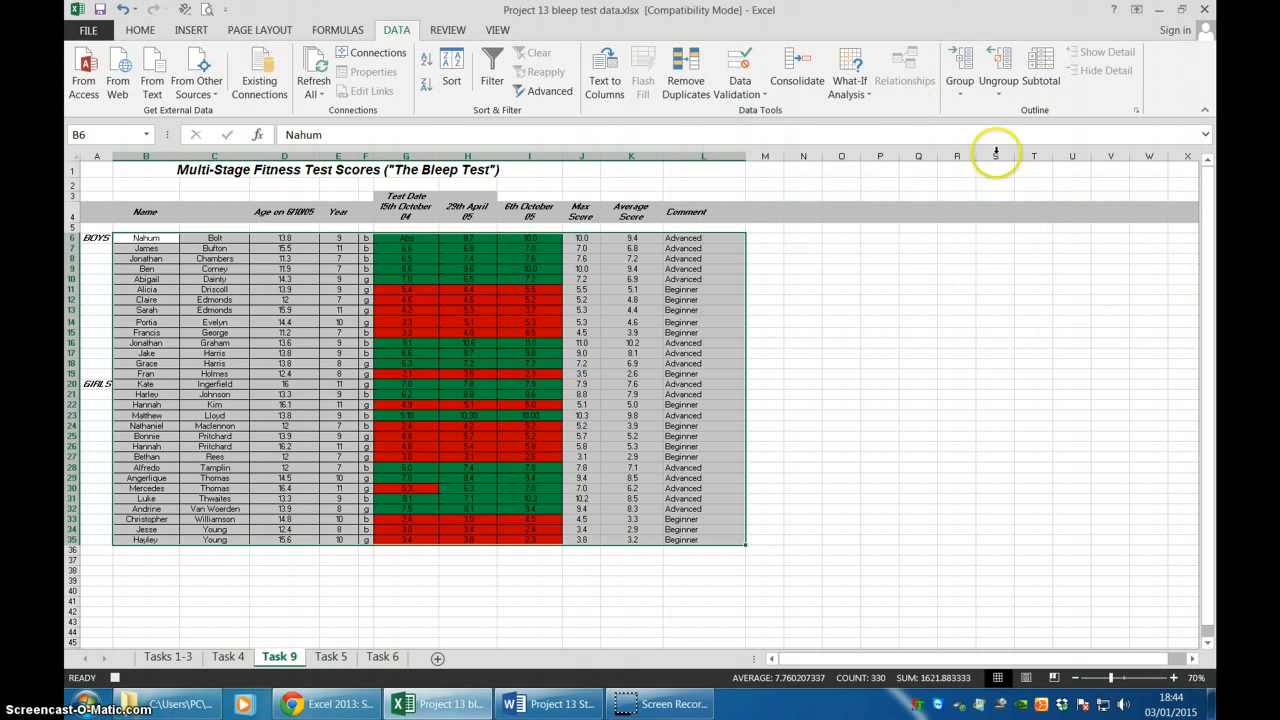
Step: Stop recording the alphabetical sort macro
{"action": "left_click", "coordinate": [497, 30]}
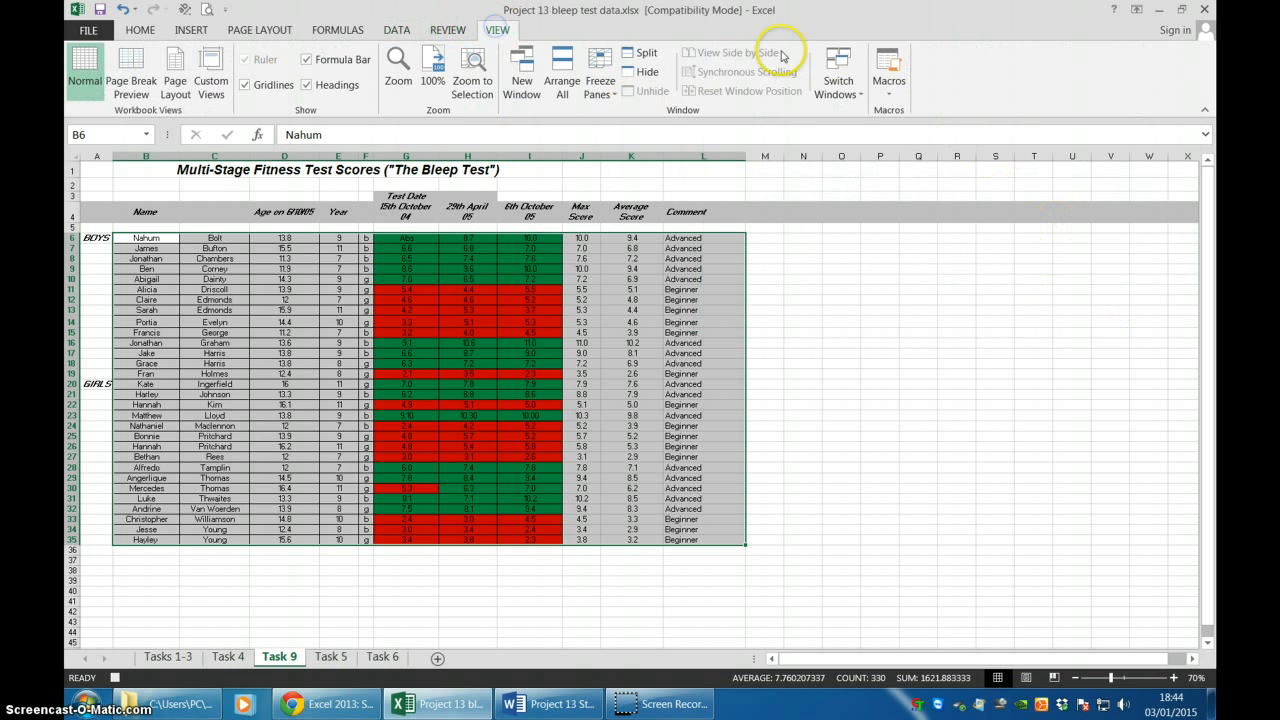
{"action": "left_click", "coordinate": [891, 96]}
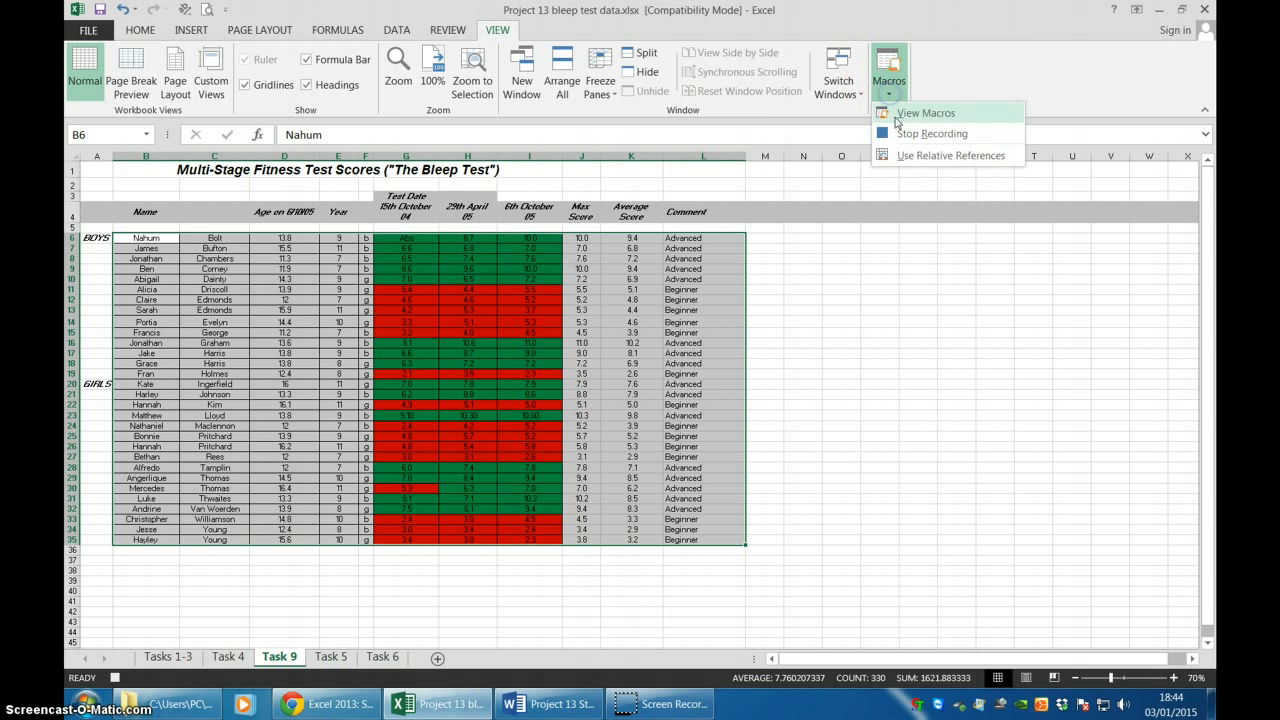
{"action": "left_click", "coordinate": [904, 135]}
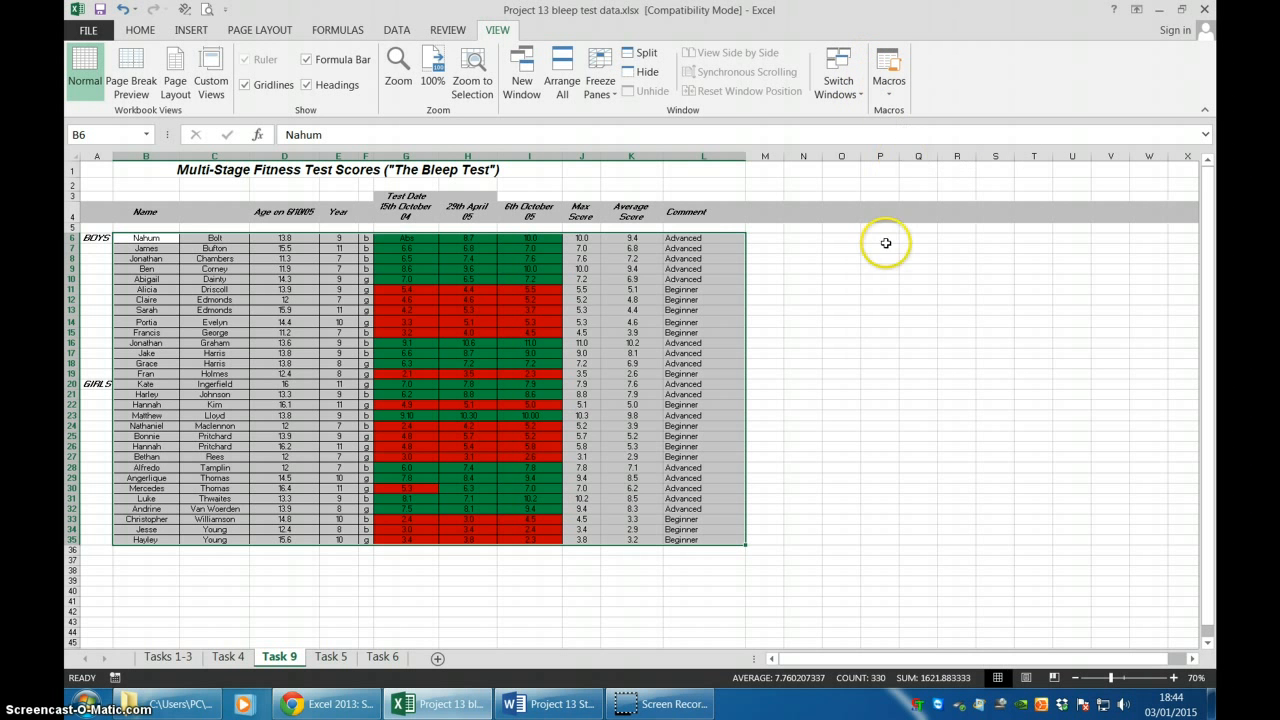
Step: Check the second macro's name in the Word task description and start recording it as CLASSSORT, stored in This Workbook
{"action": "left_click", "coordinate": [888, 92]}
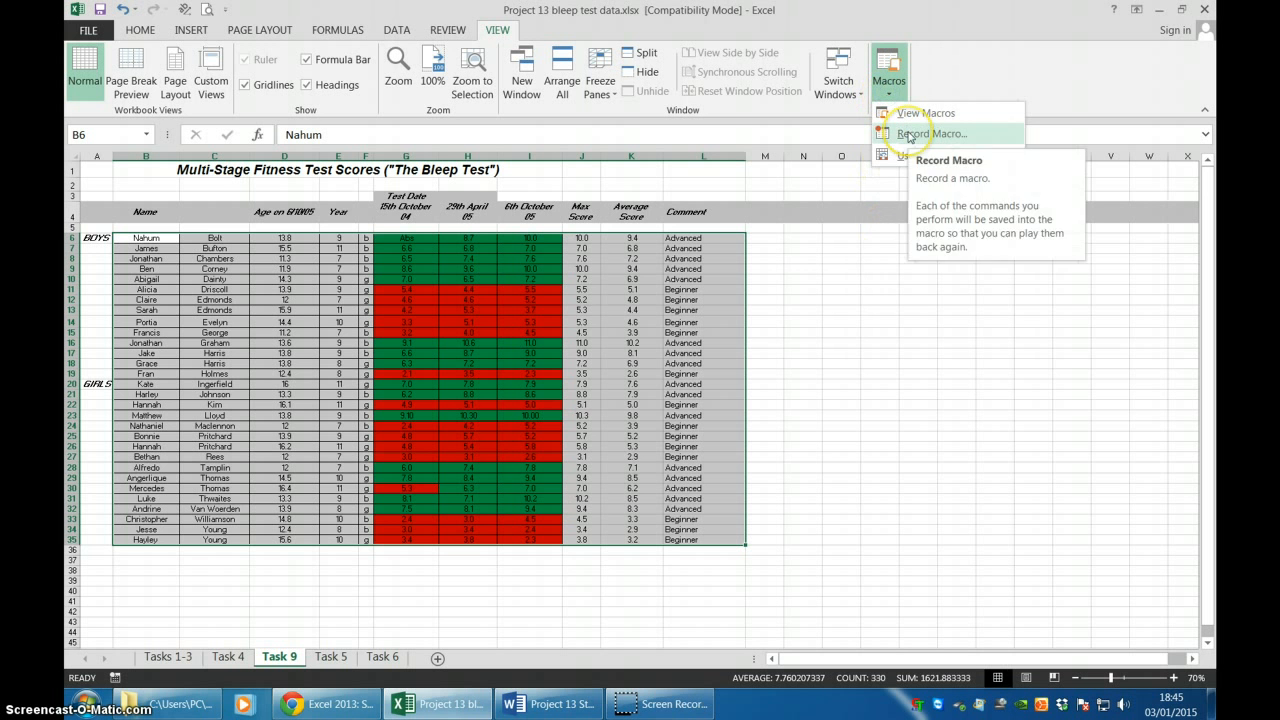
{"action": "left_click", "coordinate": [910, 135]}
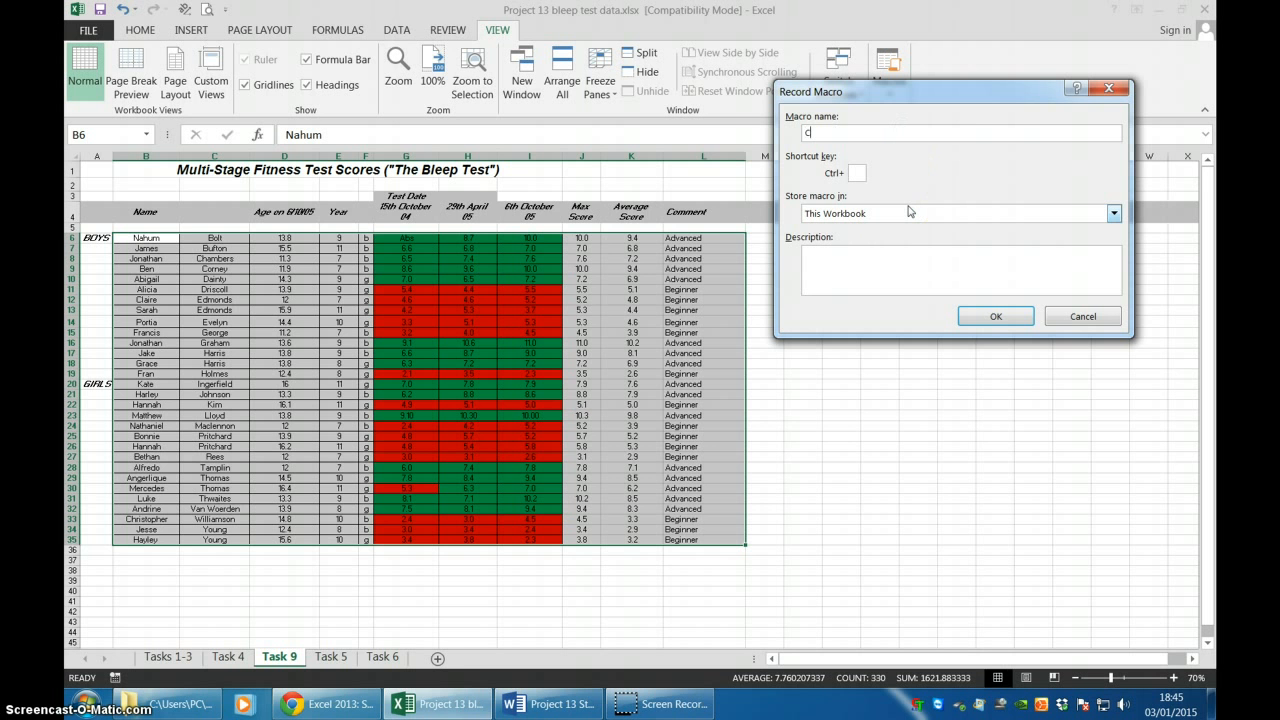
{"action": "type", "text": "C"}
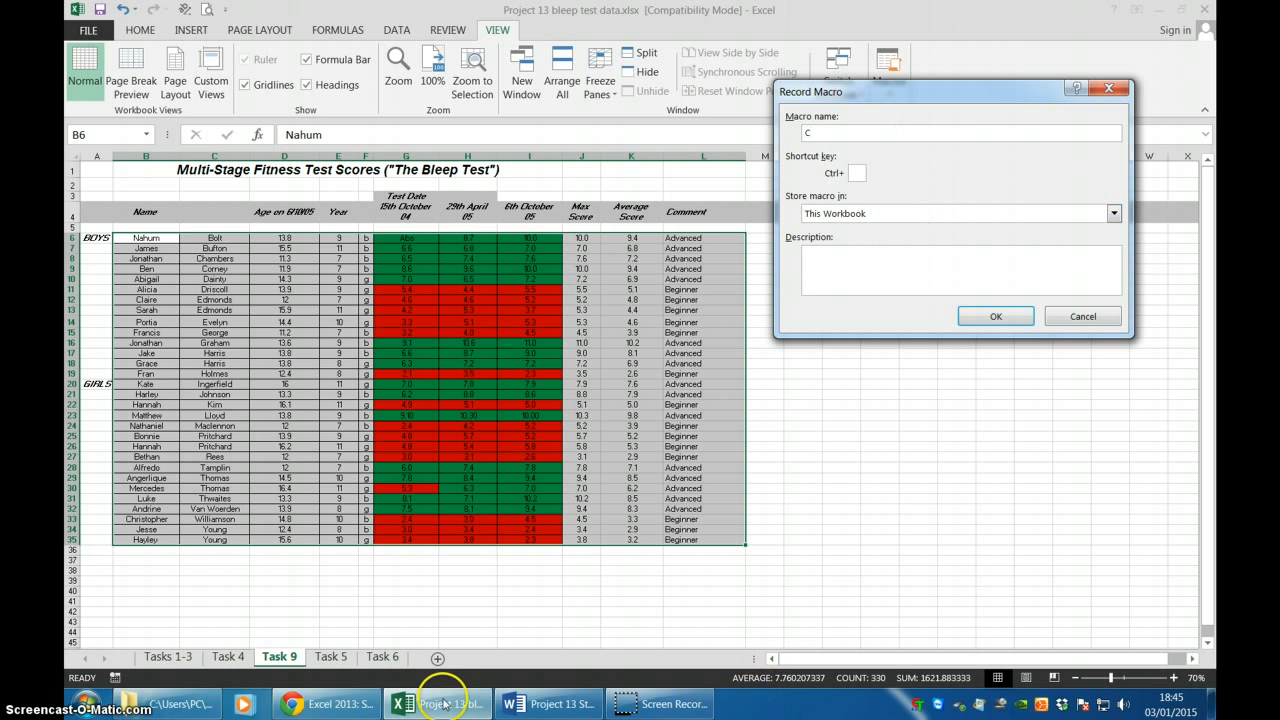
{"action": "left_click", "coordinate": [546, 705]}
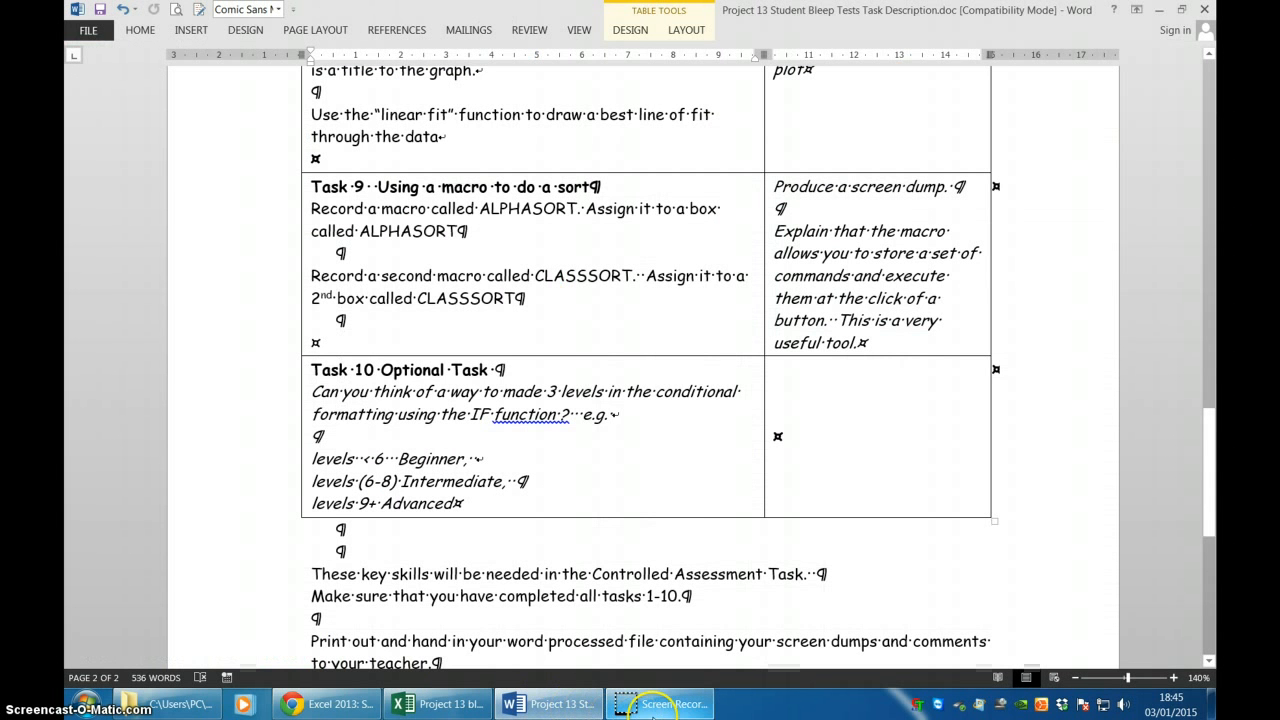
{"action": "left_click", "coordinate": [406, 709]}
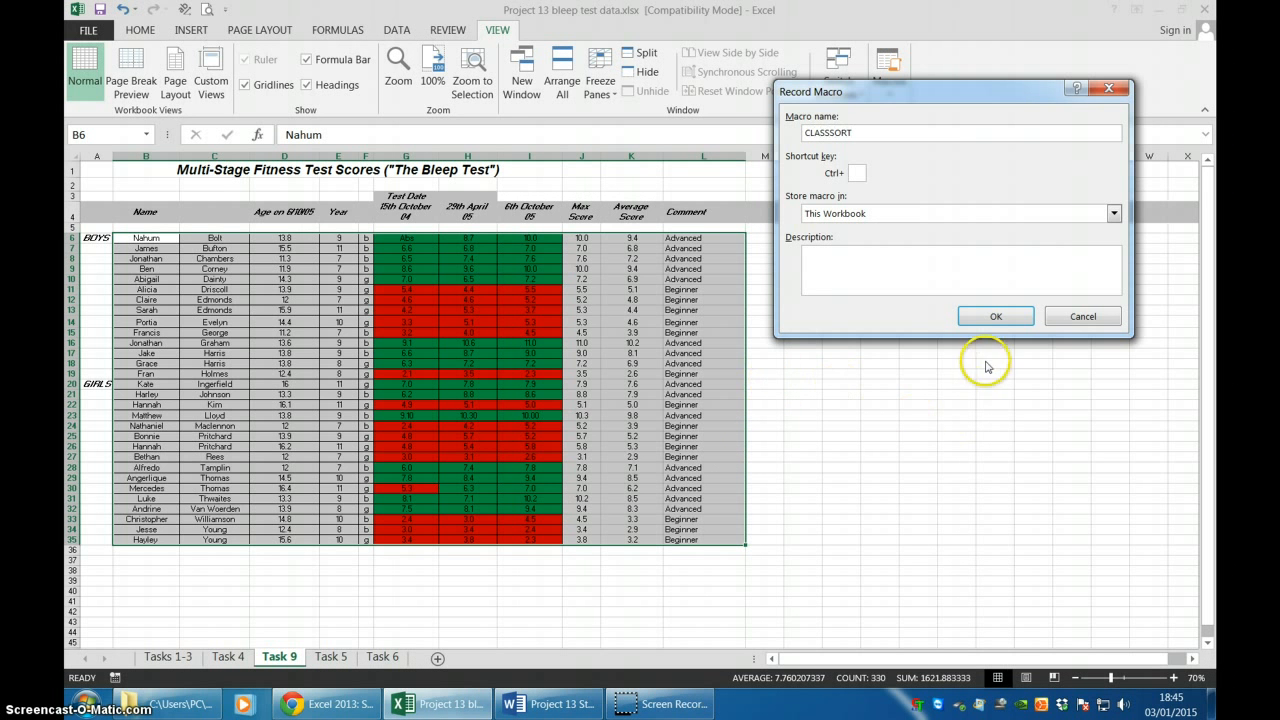
{"action": "left_click", "coordinate": [986, 315]}
{"action": "left_click", "coordinate": [986, 315]}
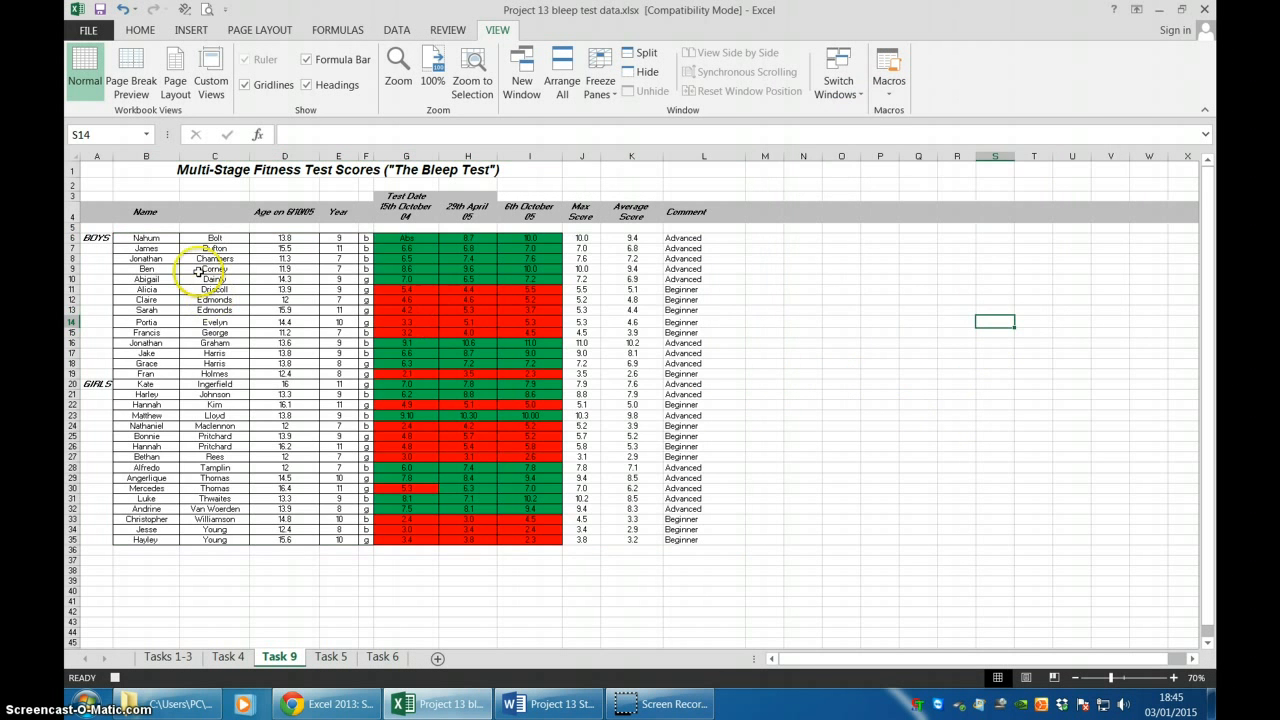
Step: Sort the student table B6:L35 by the values in Column E, Smallest to Largest
{"action": "left_click_drag", "start_coordinate": [146, 238], "coordinate": [688, 538]}
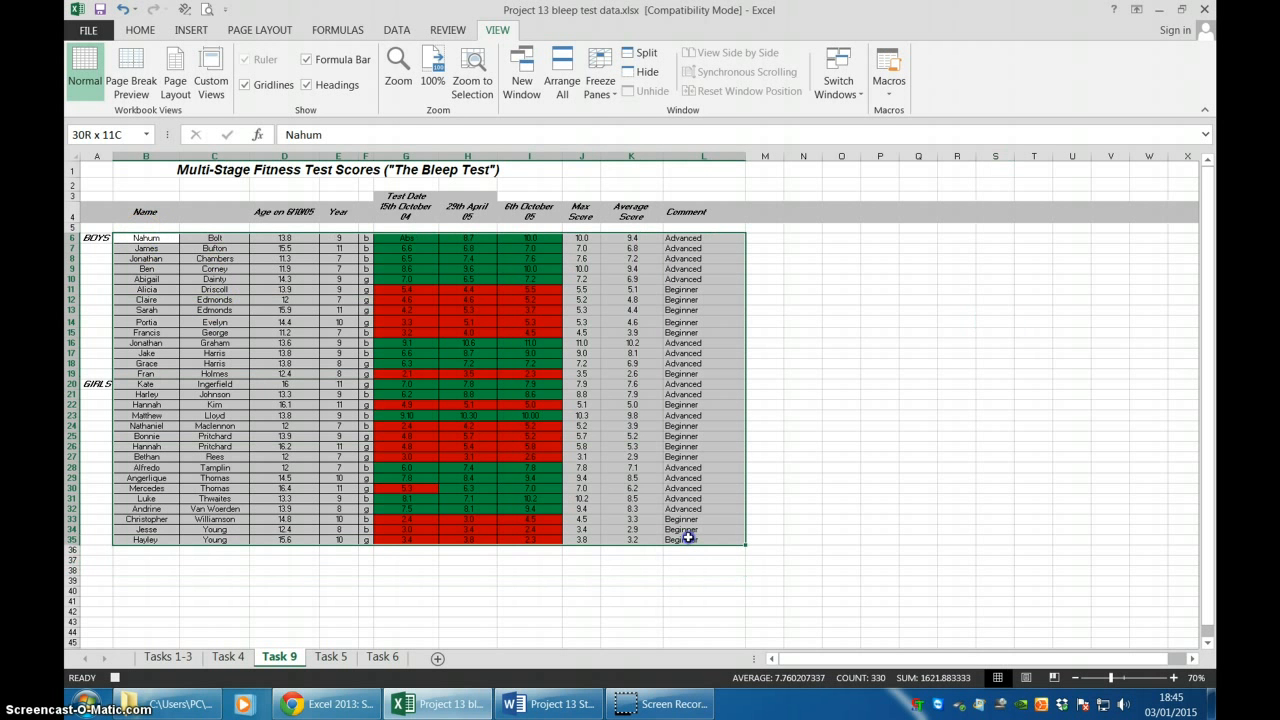
{"action": "left_click", "coordinate": [389, 32]}
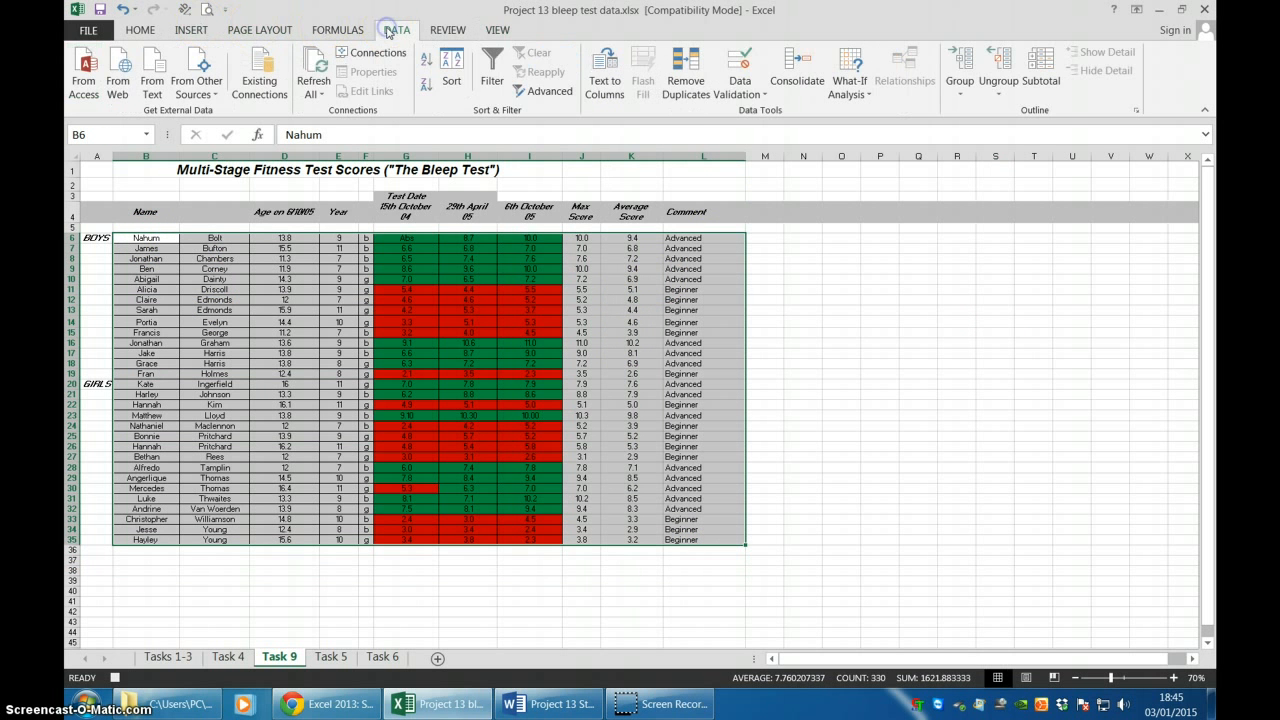
{"action": "left_click", "coordinate": [451, 68]}
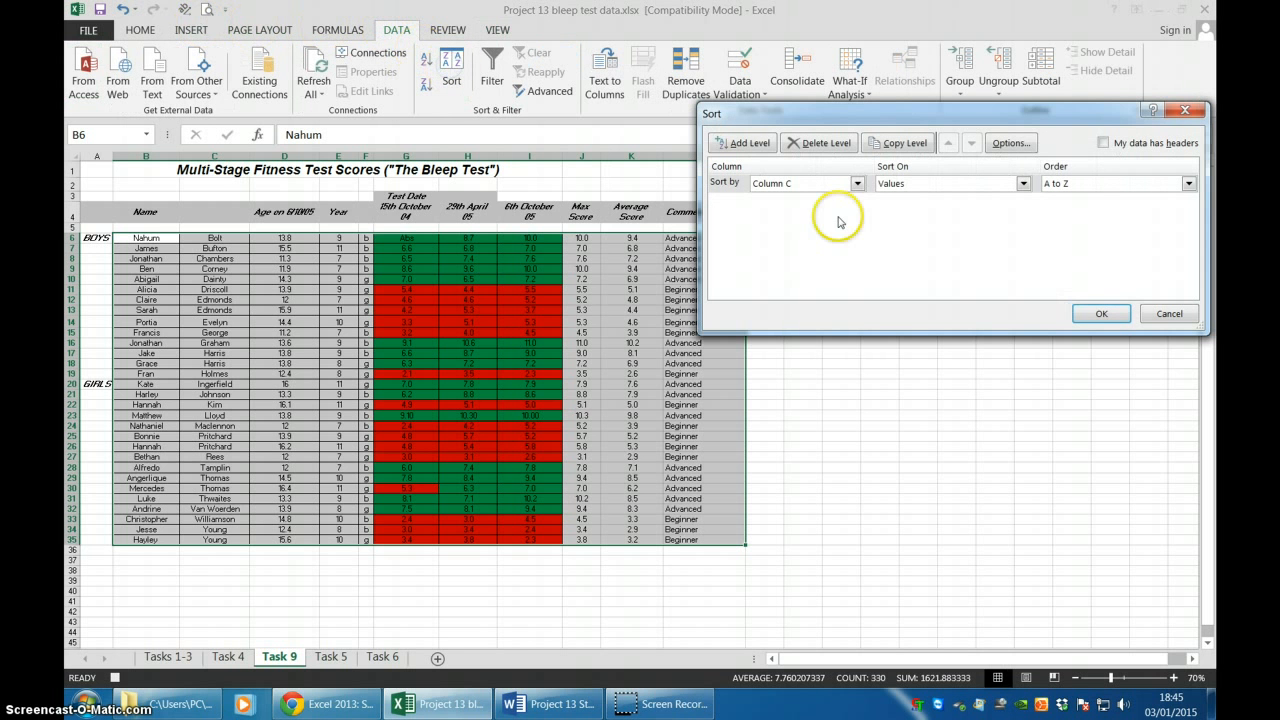
{"action": "left_click", "coordinate": [857, 184]}
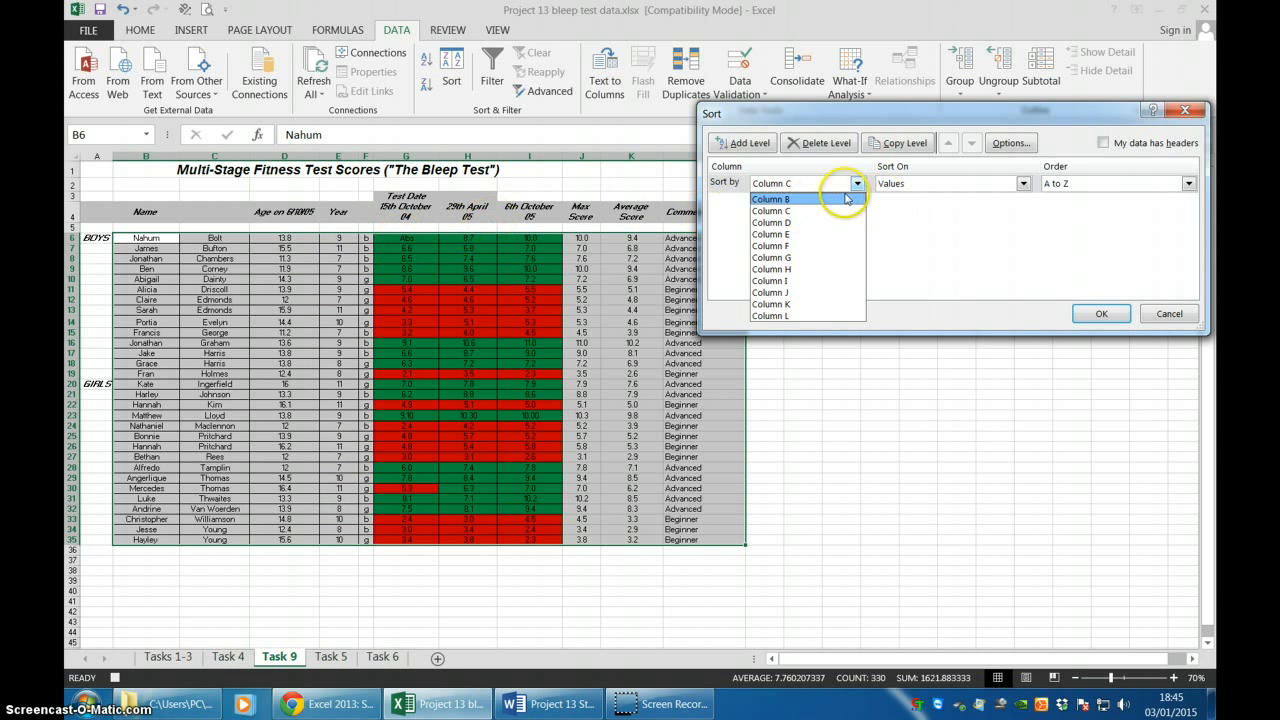
{"action": "left_click", "coordinate": [802, 235]}
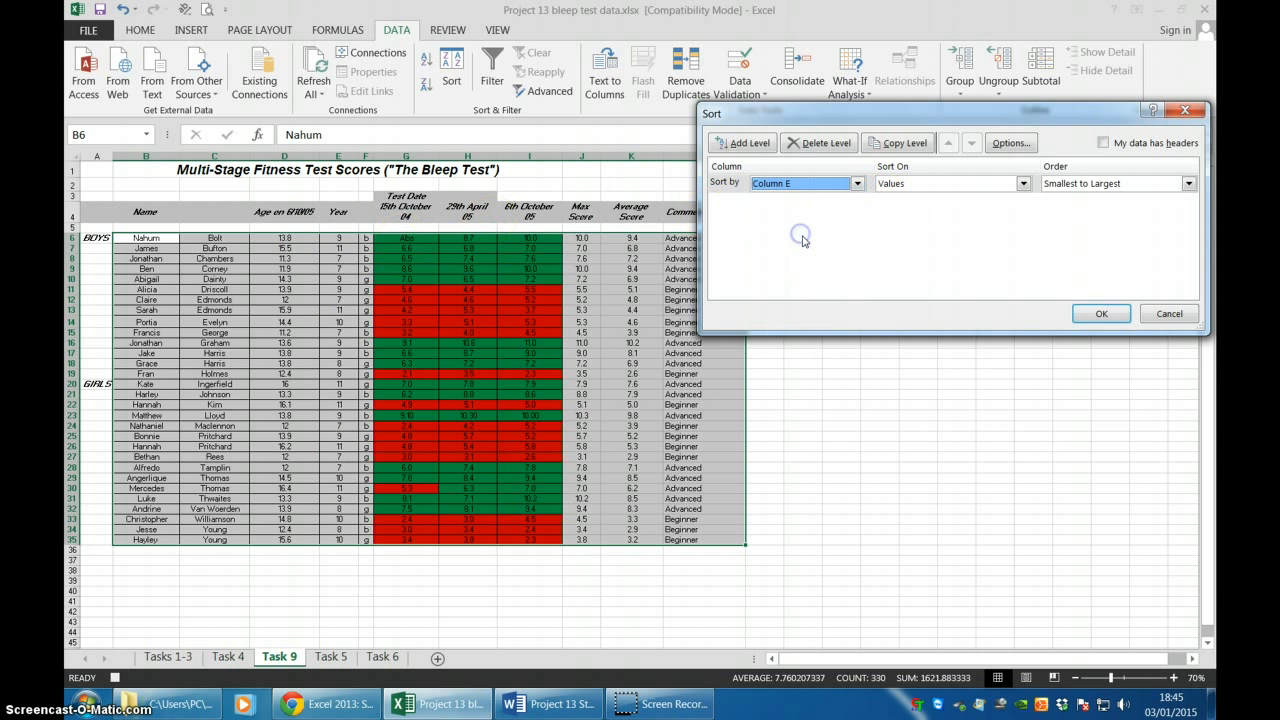
{"action": "left_click", "coordinate": [1118, 315]}
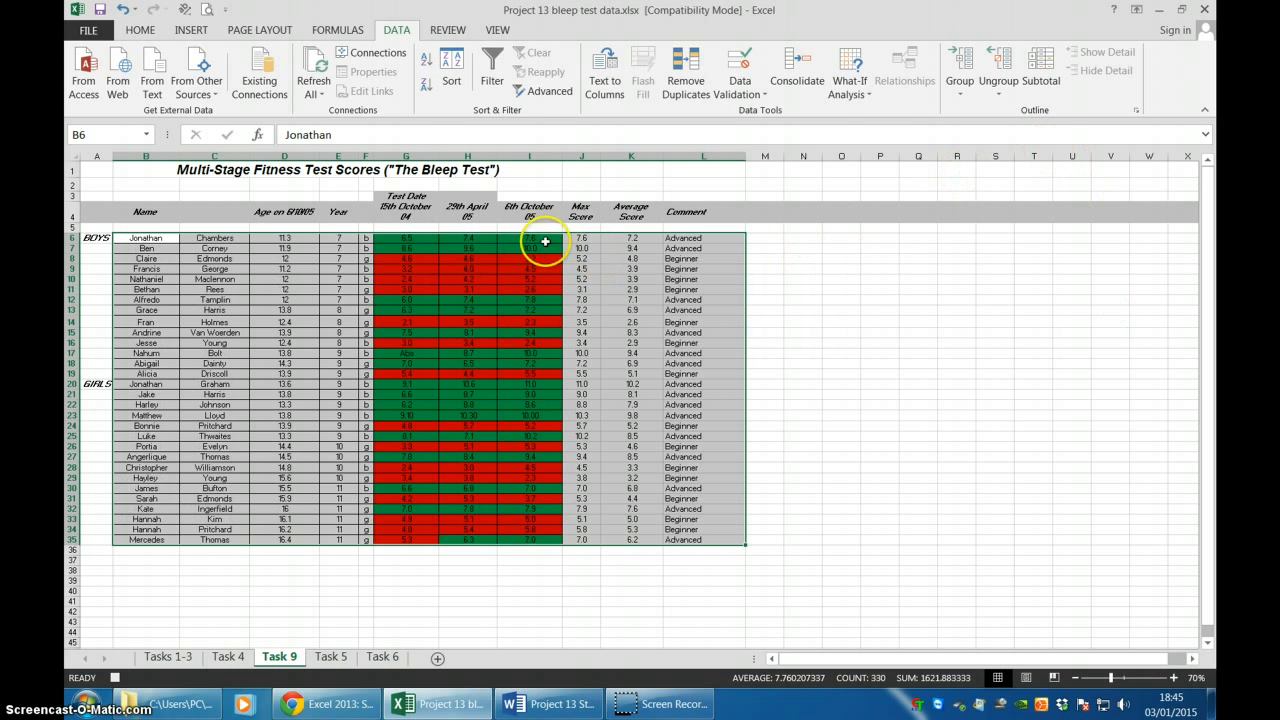
Step: Stop recording the class sort macro
{"action": "left_click", "coordinate": [494, 33]}
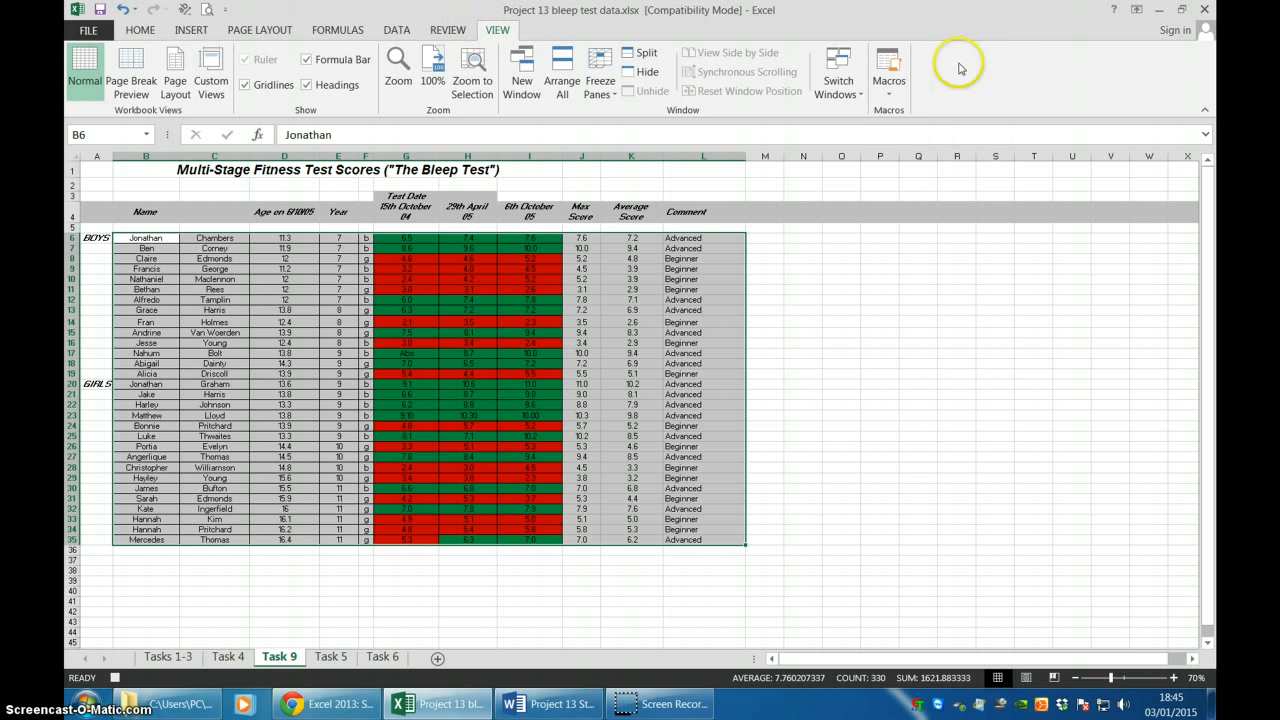
{"action": "left_click", "coordinate": [889, 94]}
{"action": "left_click", "coordinate": [910, 133]}
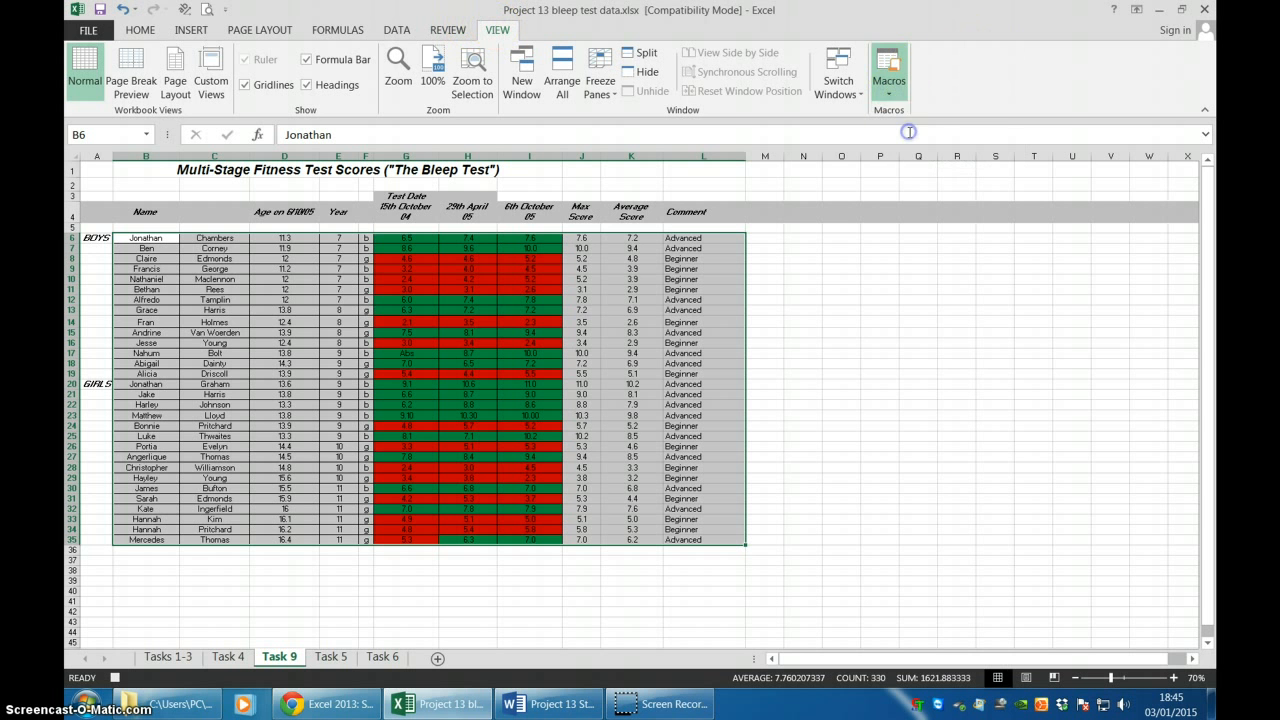
{"action": "left_click", "coordinate": [887, 110]}
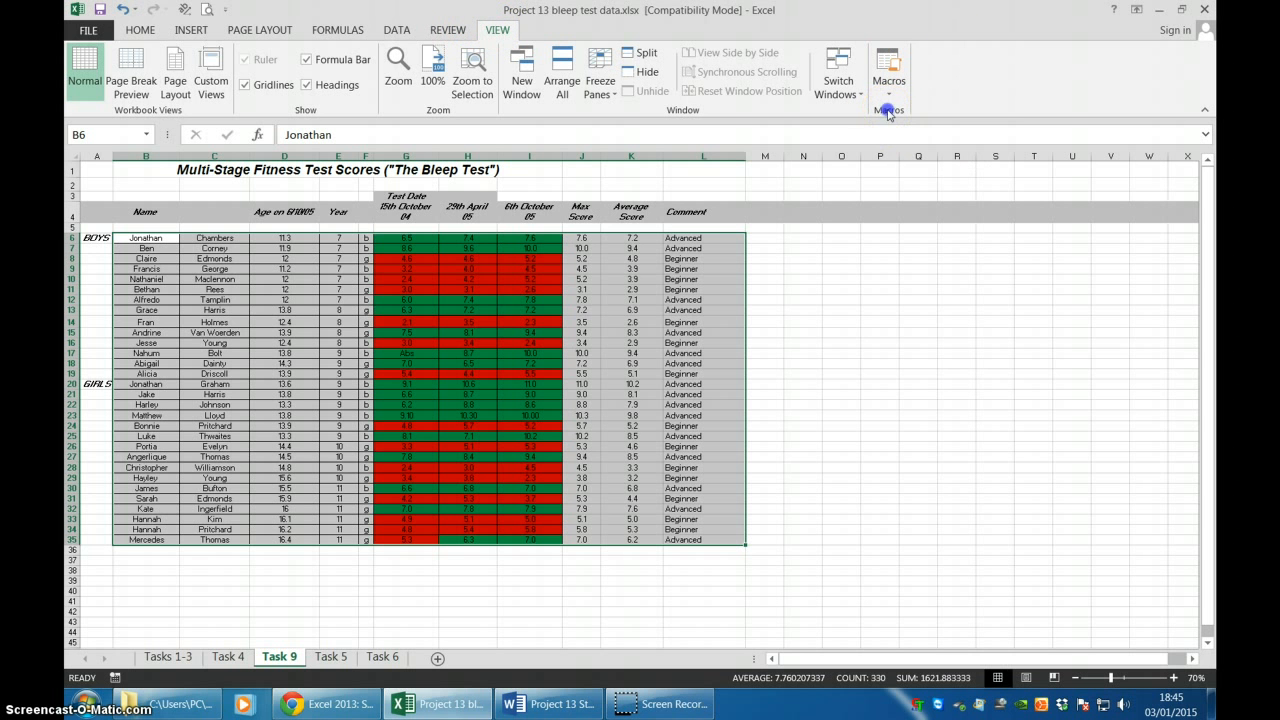
Step: Check the list of macros recorded in the open workbooks
{"action": "left_click", "coordinate": [888, 96]}
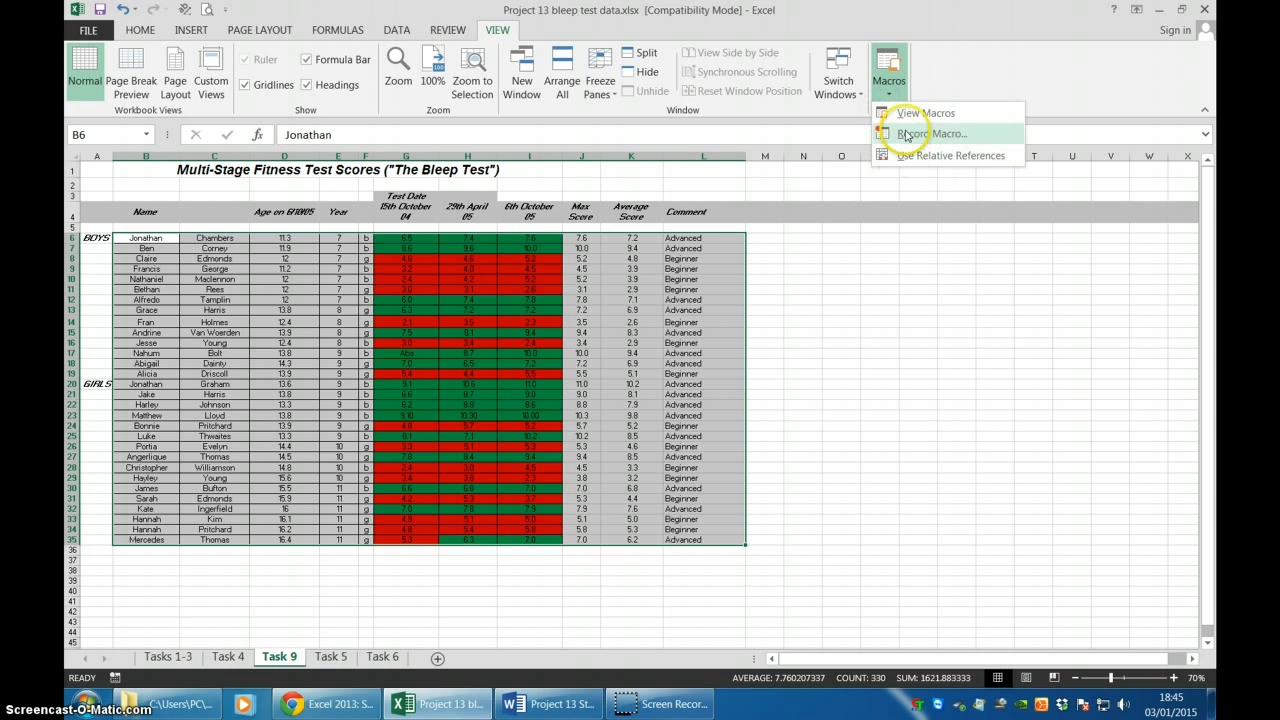
{"action": "left_click", "coordinate": [907, 116]}
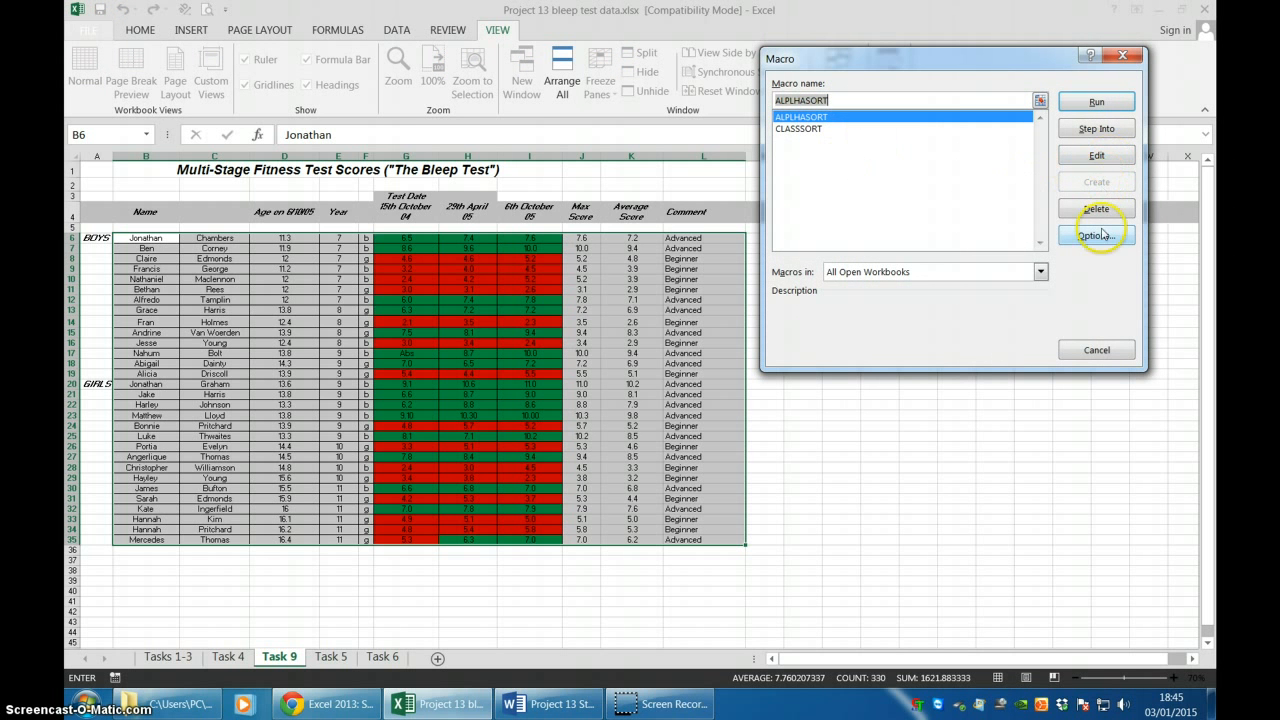
{"action": "left_click", "coordinate": [1103, 348]}
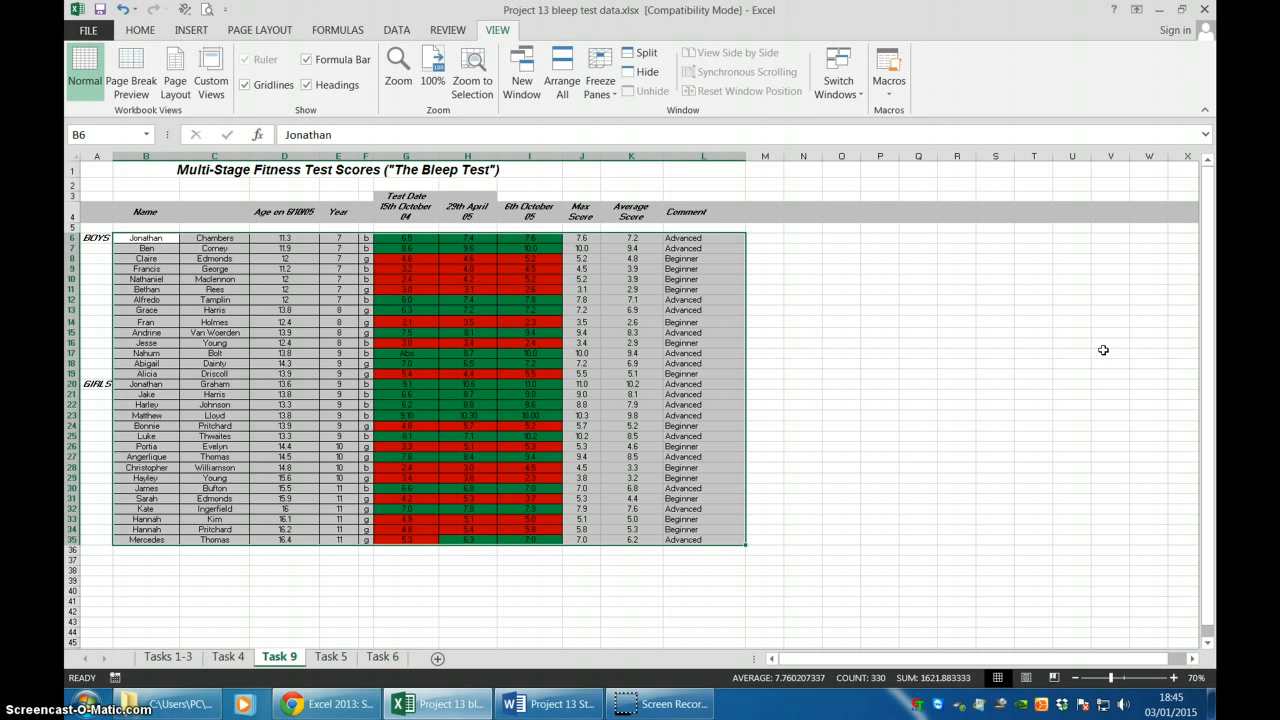
{"action": "left_click", "coordinate": [259, 30]}
{"action": "left_click", "coordinate": [150, 31]}
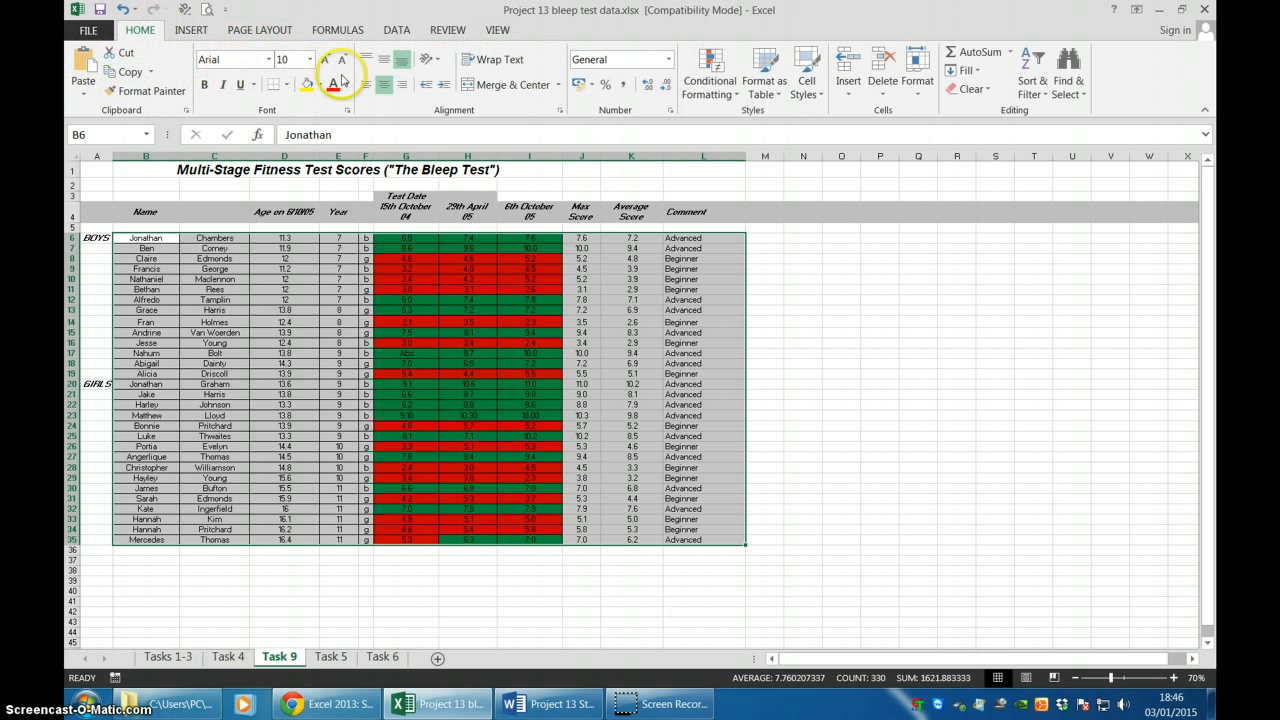
{"action": "left_click", "coordinate": [199, 31]}
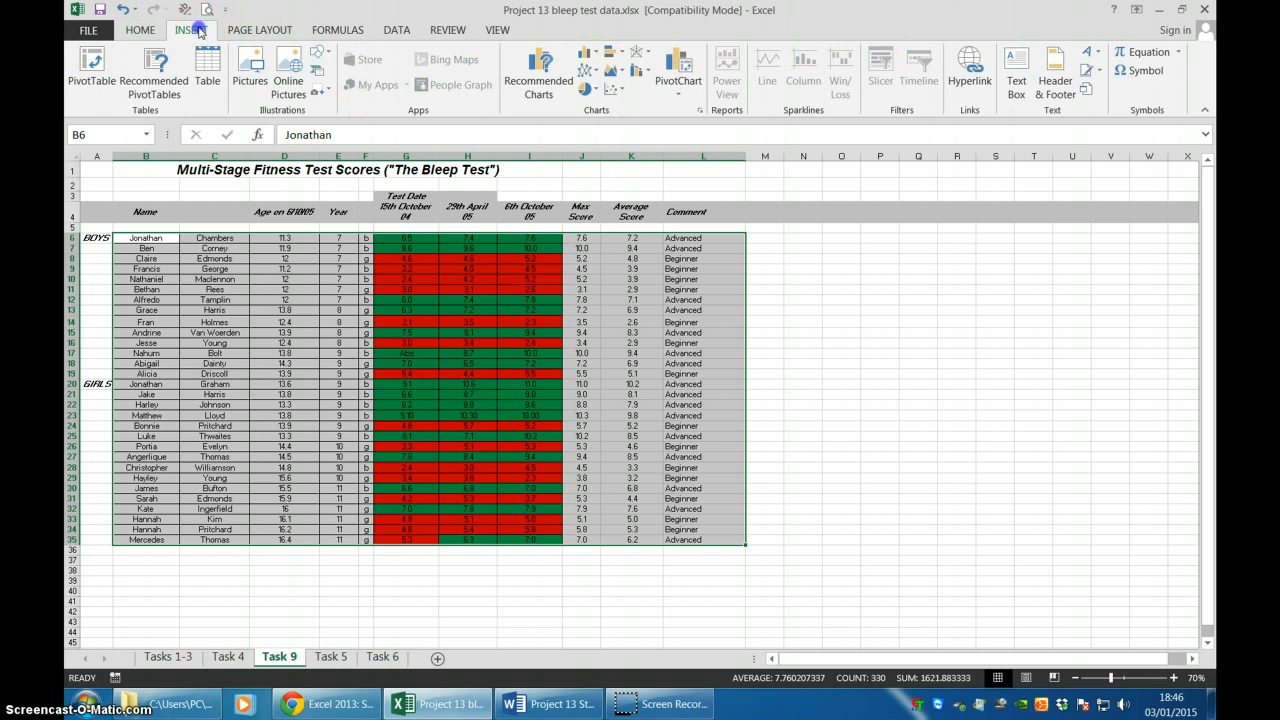
{"action": "left_click", "coordinate": [322, 55]}
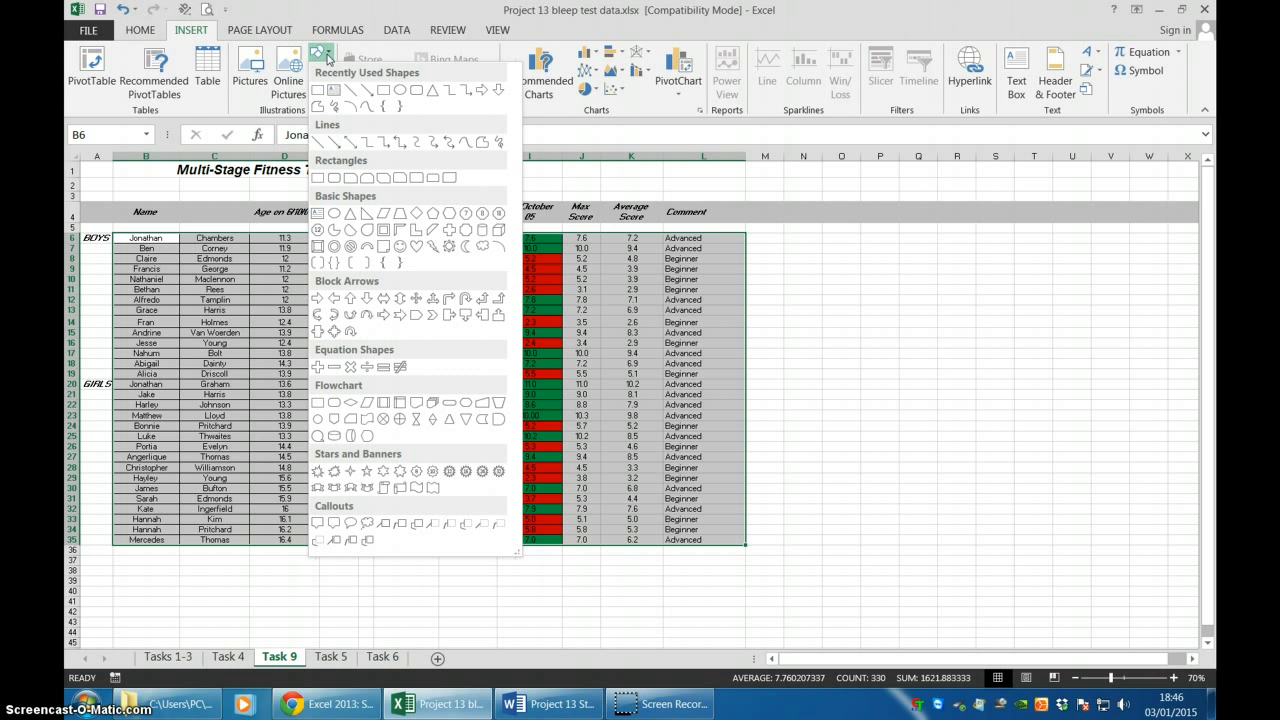
{"action": "left_click", "coordinate": [1049, 420]}
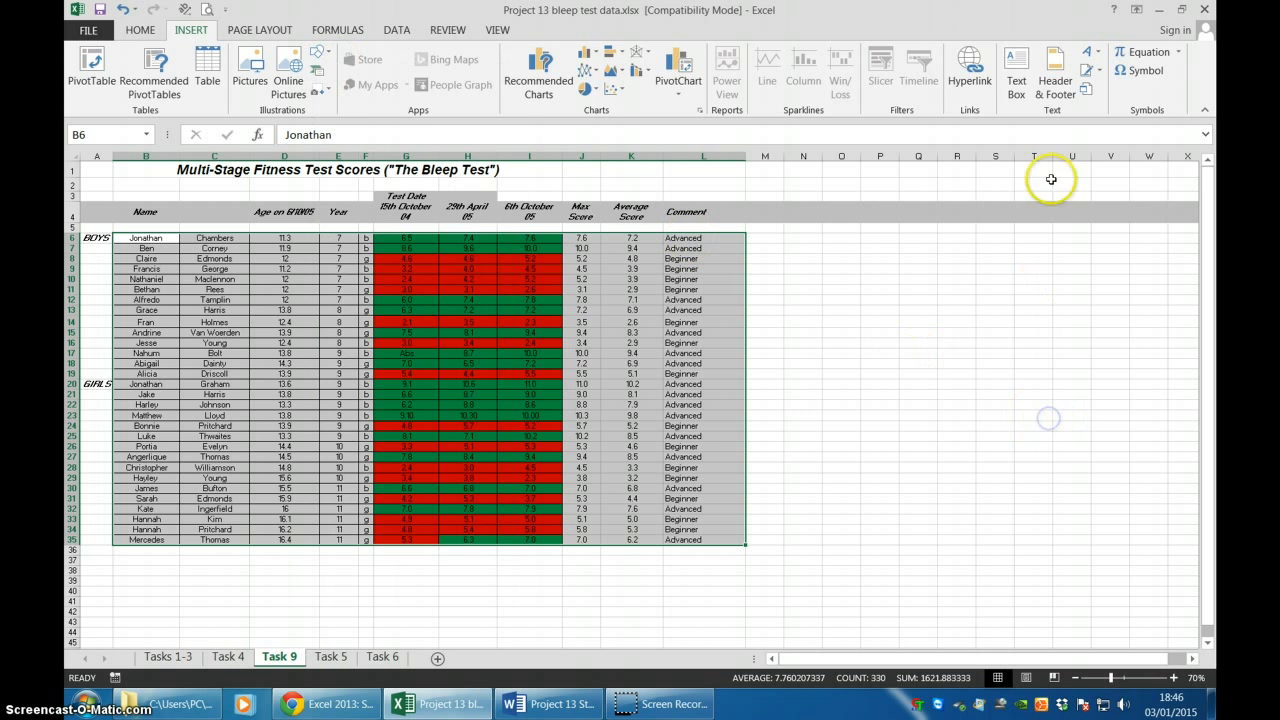
Step: Draw two empty text boxes, one below the other, in the blank area beside the student table's Comment column
{"action": "left_click", "coordinate": [1010, 60]}
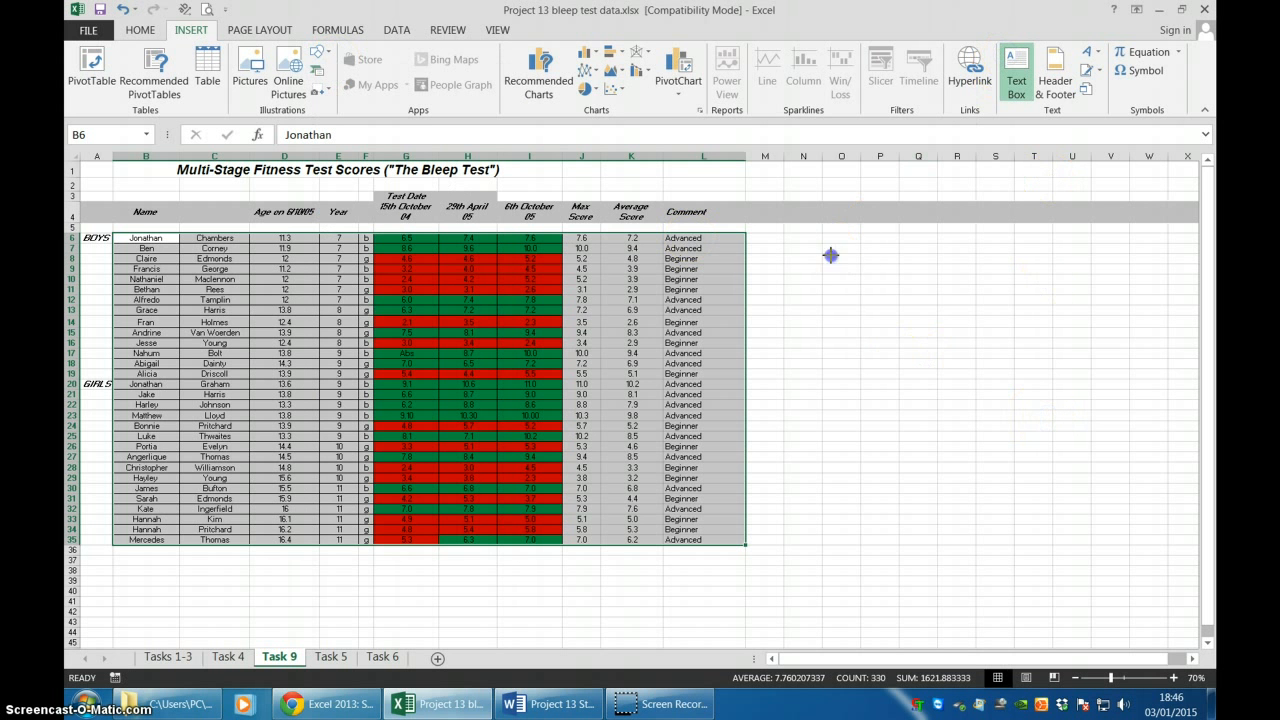
{"action": "mouse_move", "coordinate": [831, 251]}
{"action": "left_mouse_down"}
{"action": "mouse_move", "coordinate": [937, 346]}
{"action": "mouse_move", "coordinate": [963, 324]}
{"action": "left_mouse_up"}
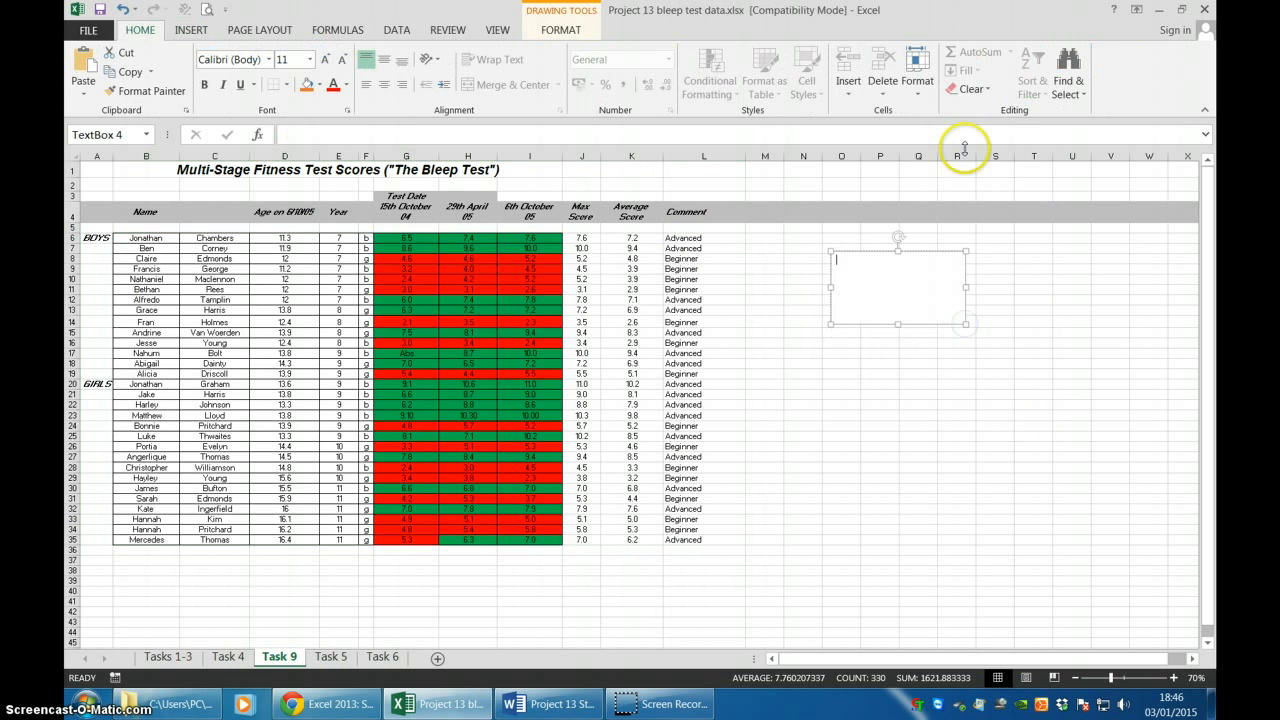
{"action": "left_click", "coordinate": [191, 30]}
{"action": "left_click", "coordinate": [1016, 80]}
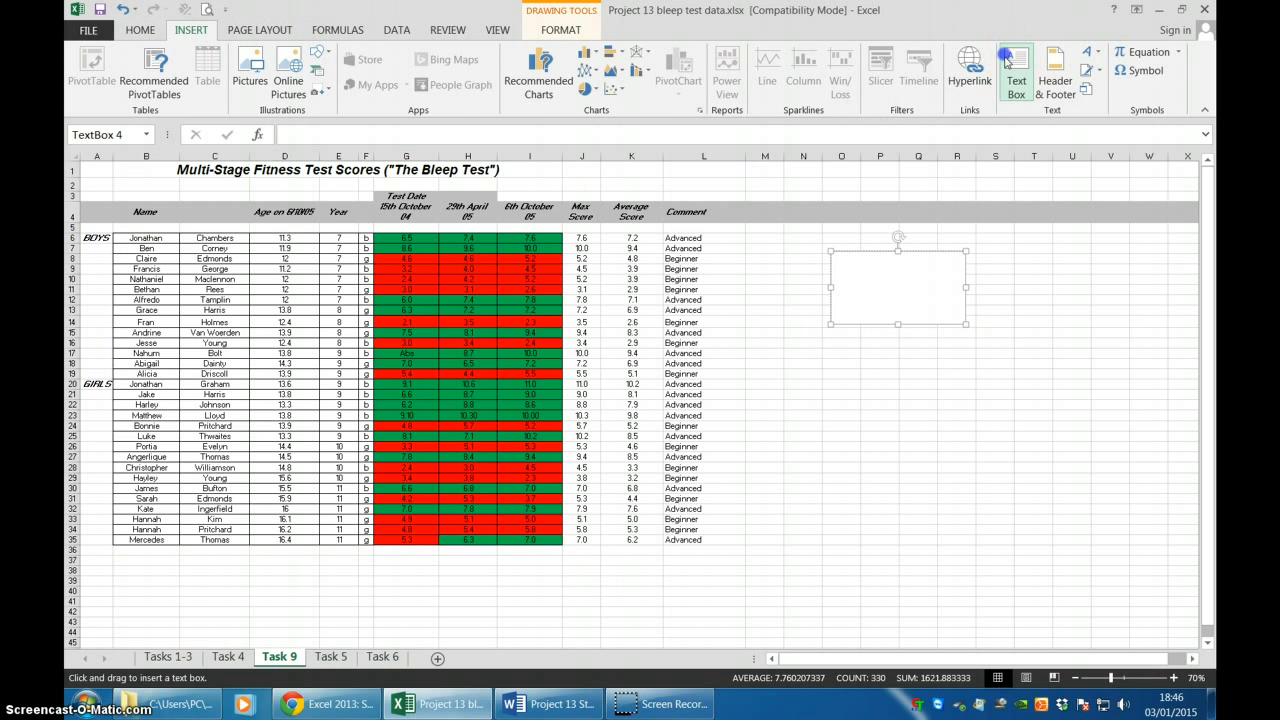
{"action": "left_click_drag", "start_coordinate": [819, 356], "coordinate": [966, 428]}
Step: Label the upper text box "Alphabet Sort" and the lower one "Class Sort"
{"action": "left_click", "coordinate": [899, 294]}
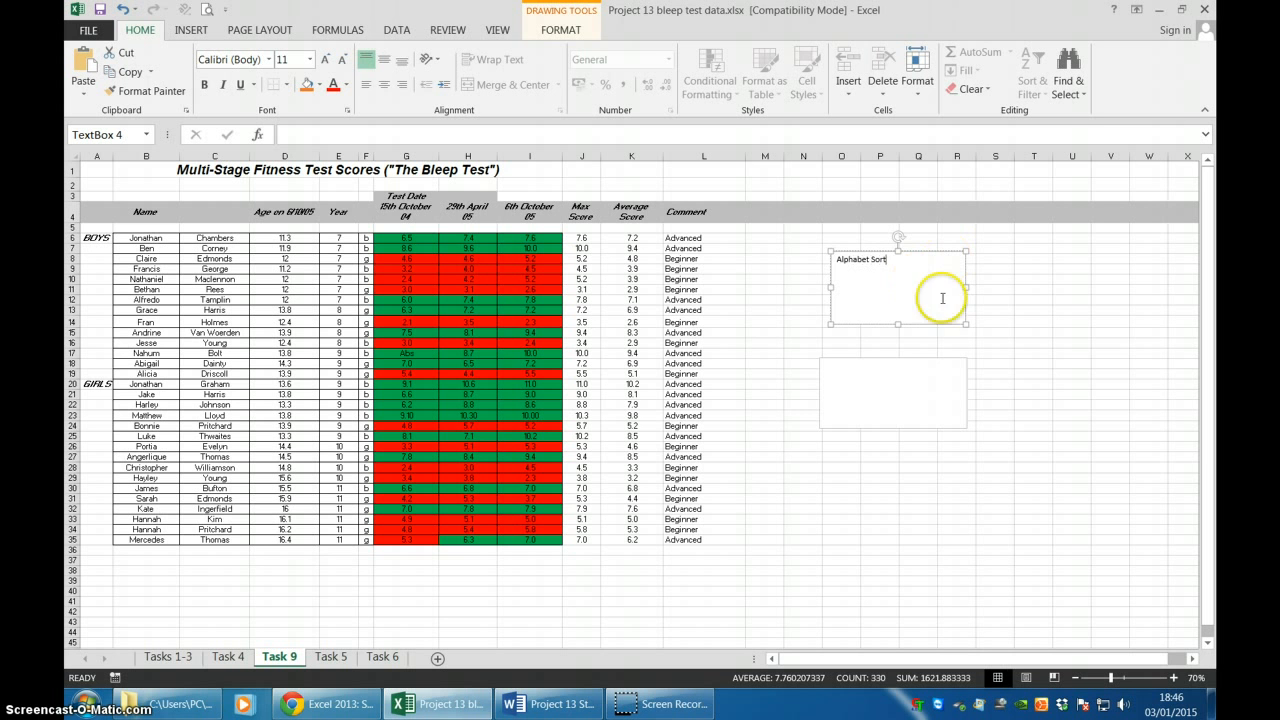
{"action": "left_click", "coordinate": [880, 409]}
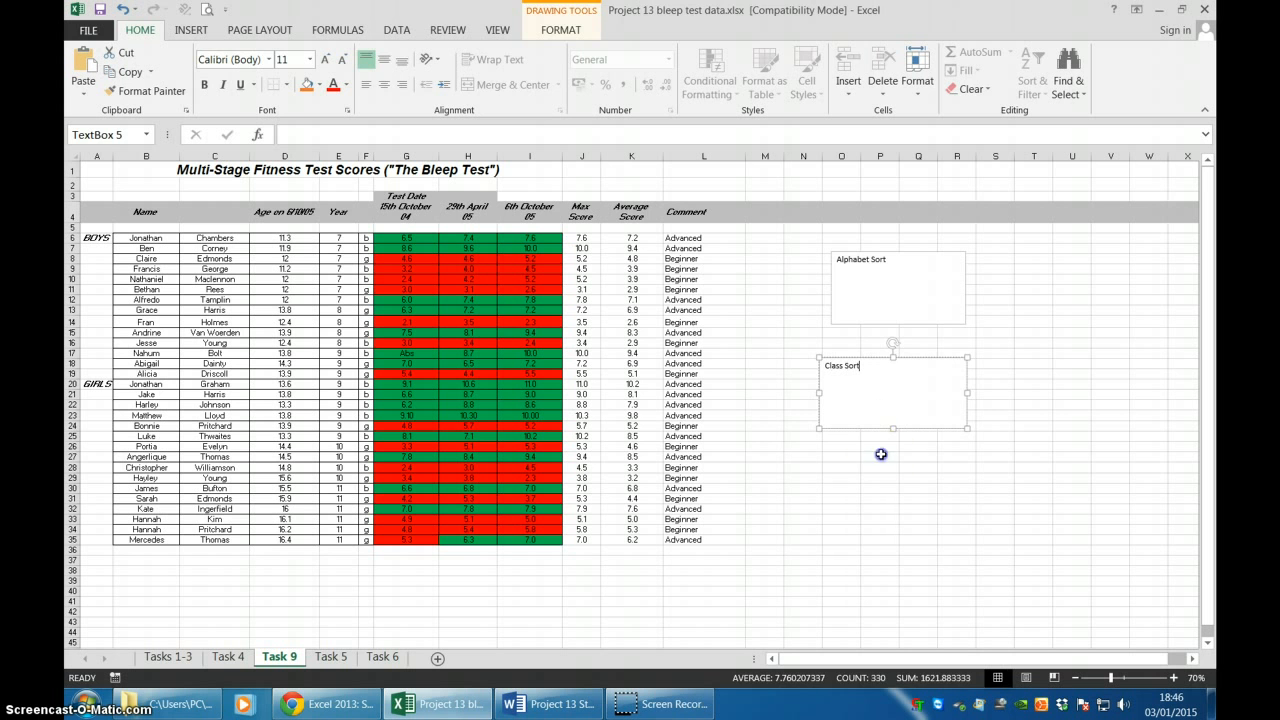
{"action": "left_click", "coordinate": [881, 454]}
Step: Assign the ALPLHASORT macro to the Alphabet Sort text box
{"action": "left_click", "coordinate": [887, 287]}
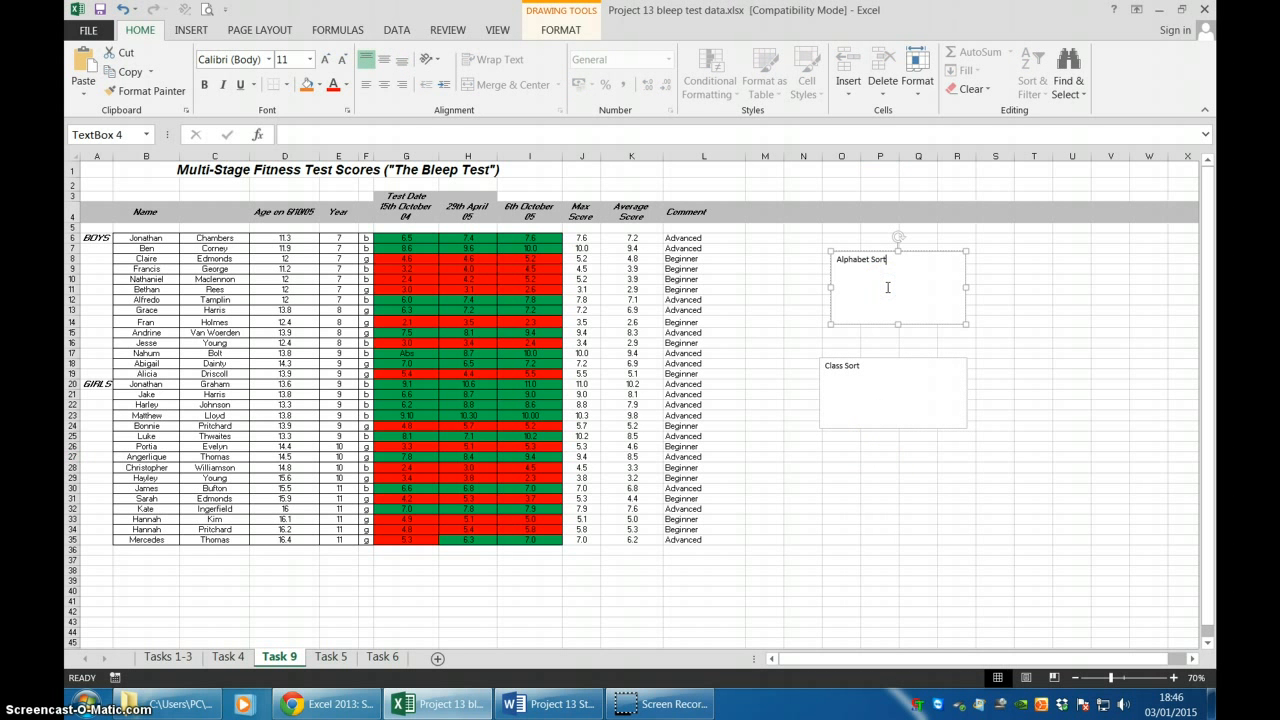
{"action": "right_click", "coordinate": [887, 287]}
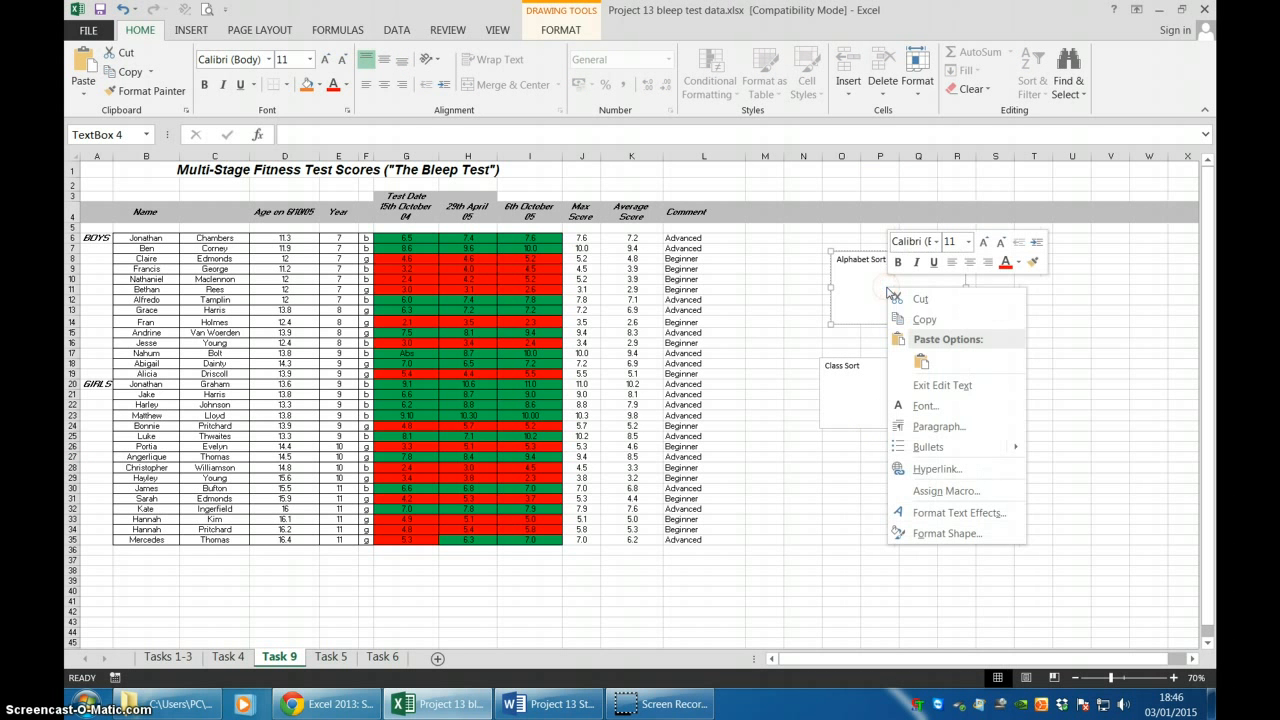
{"action": "left_click", "coordinate": [934, 492]}
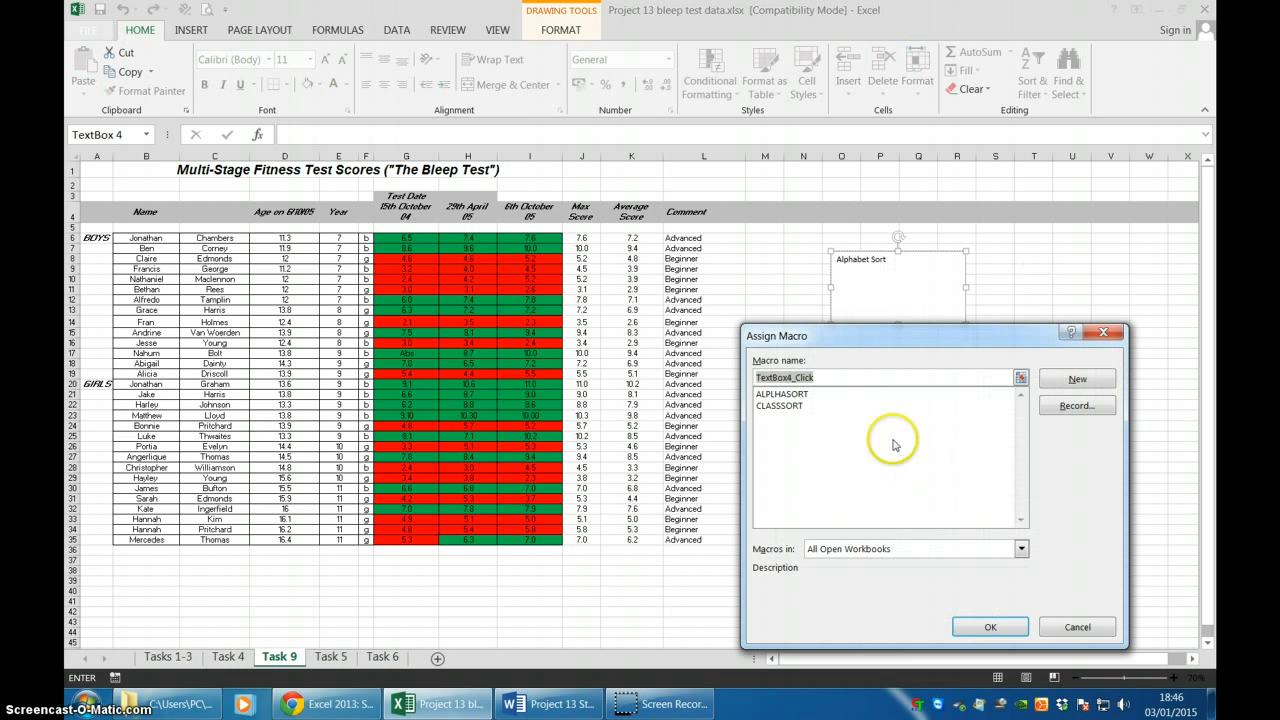
{"action": "left_click", "coordinate": [780, 395]}
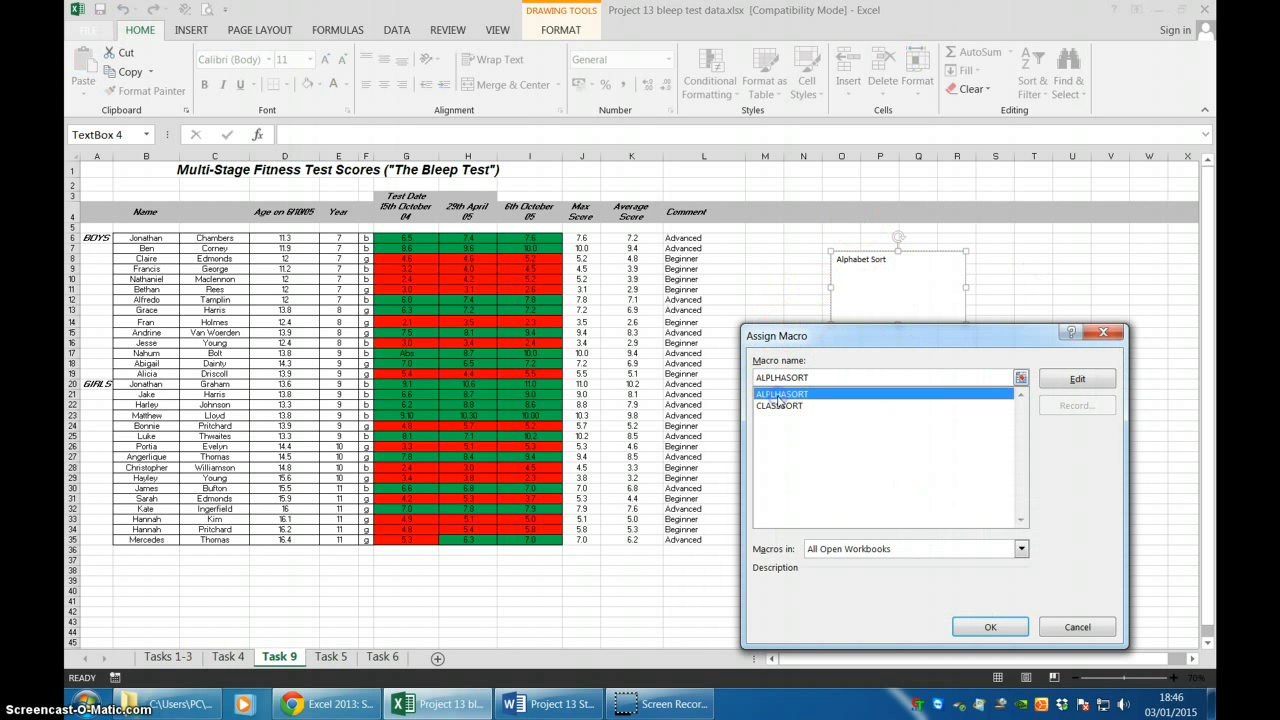
{"action": "left_click", "coordinate": [1000, 626]}
Step: Assign the CLASSSORT macro to the Class Sort text box and deselect the box
{"action": "right_click", "coordinate": [928, 400]}
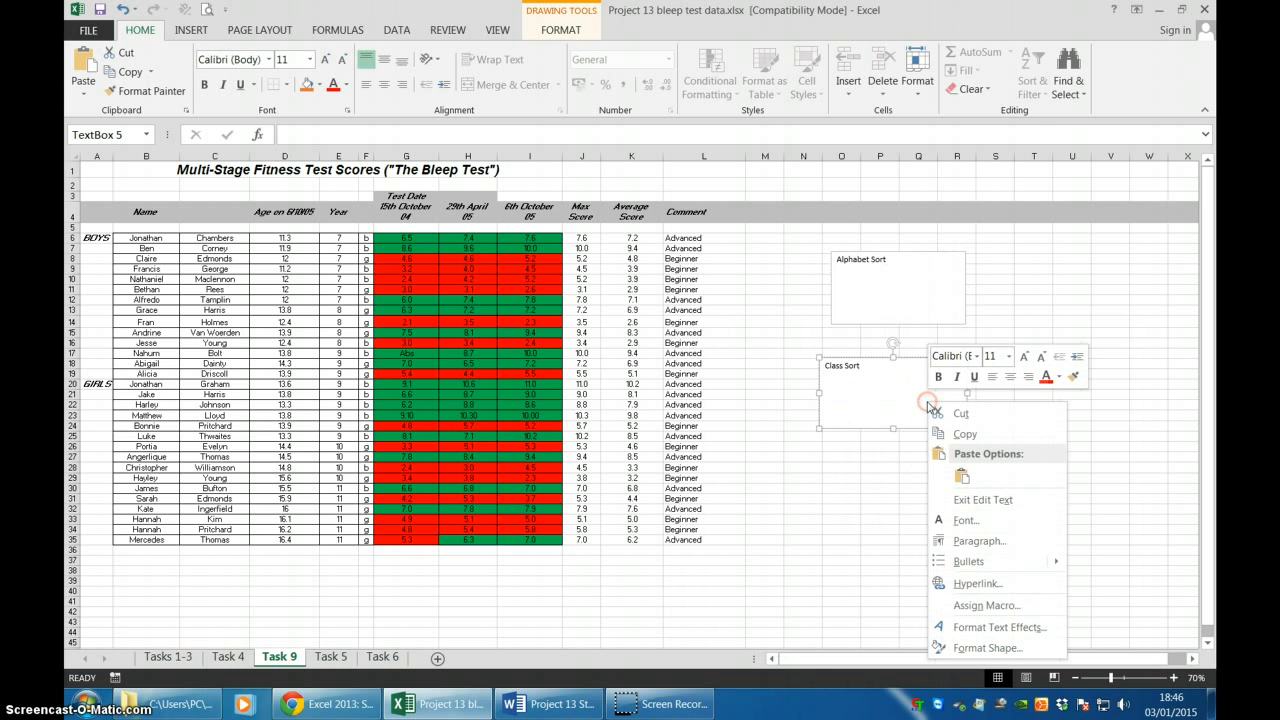
{"action": "left_click", "coordinate": [985, 605]}
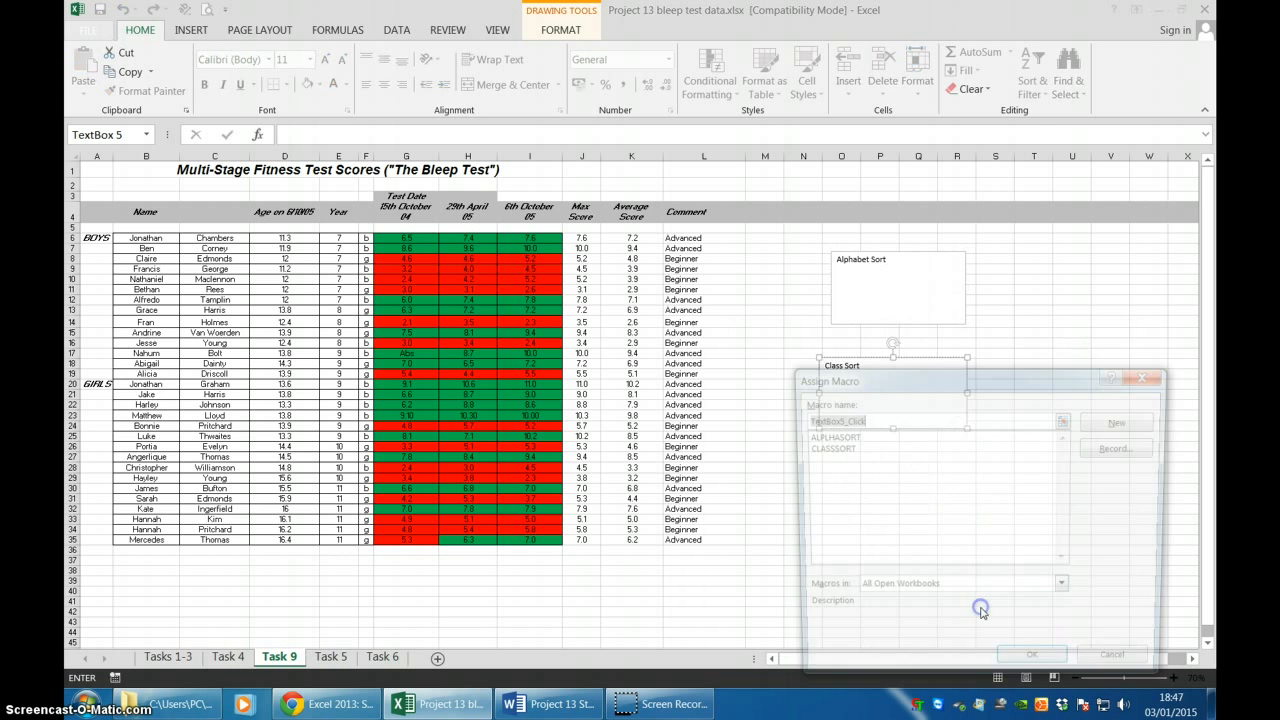
{"action": "left_click", "coordinate": [826, 447]}
{"action": "left_click", "coordinate": [1030, 668]}
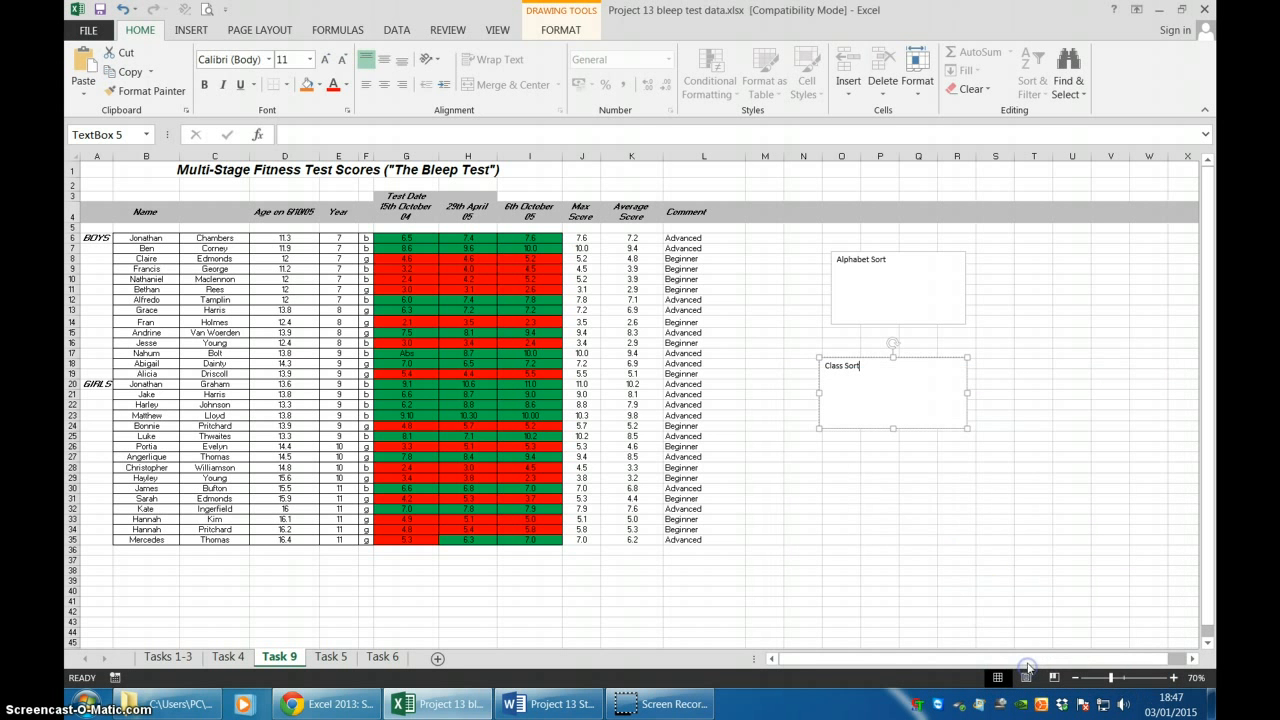
{"action": "left_click", "coordinate": [960, 580]}
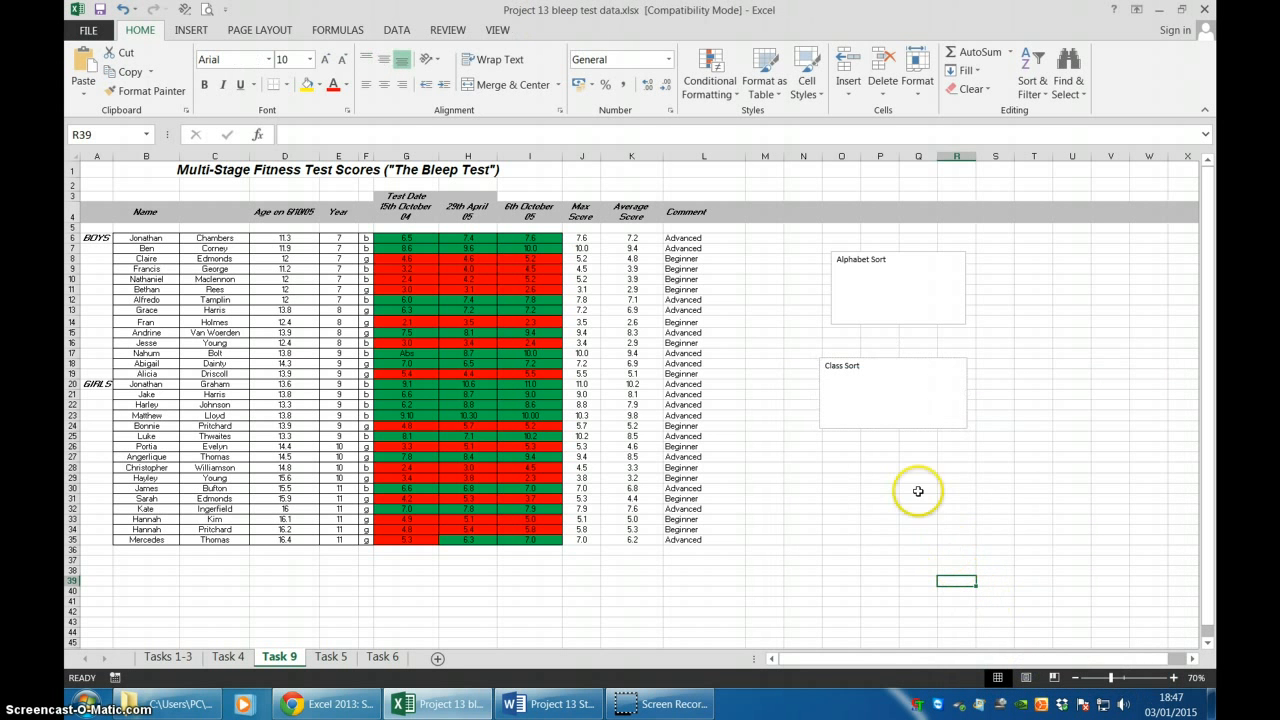
Step: Test both macros by running the alphabetical and class sorts alternately from their text boxes
{"action": "left_click", "coordinate": [885, 296]}
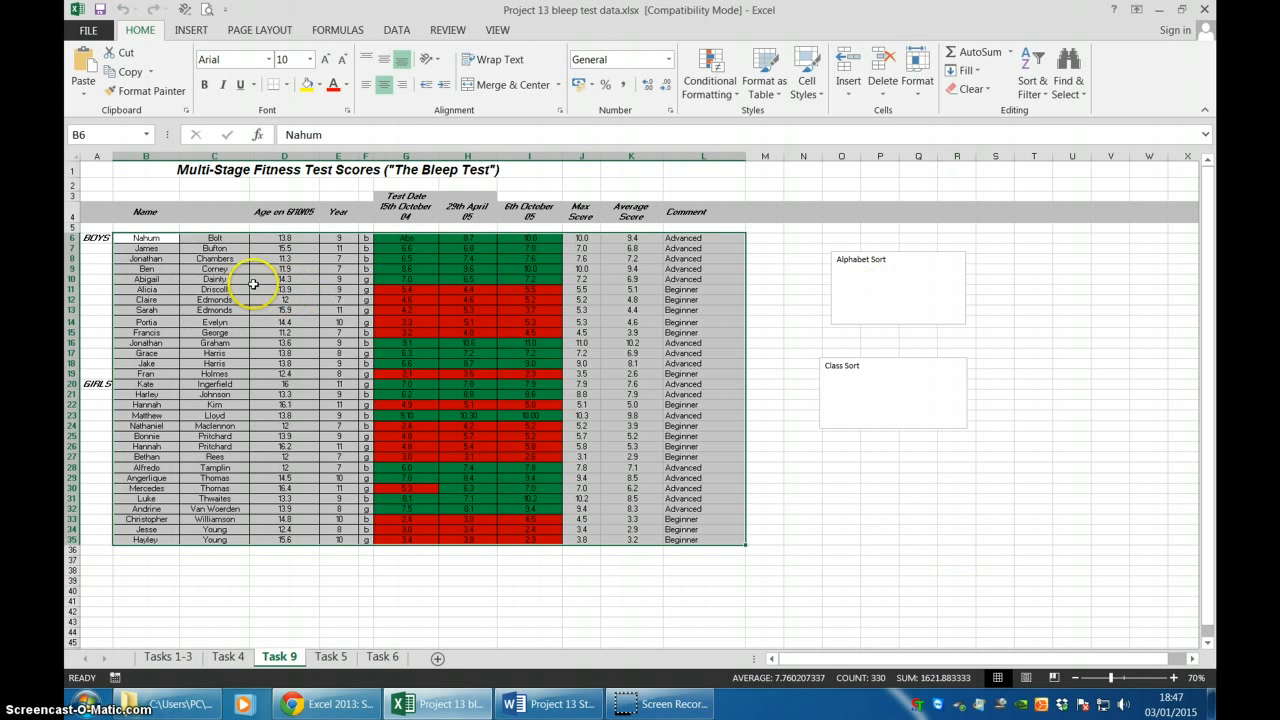
{"action": "left_click", "coordinate": [908, 396]}
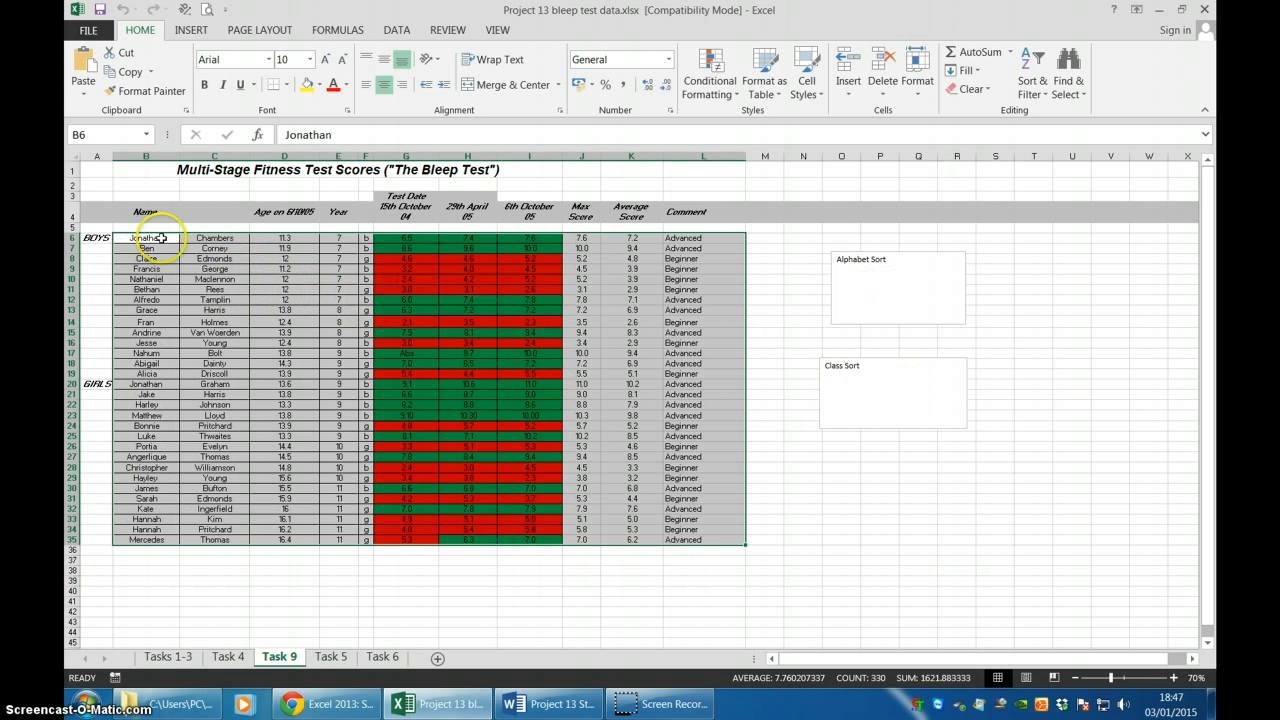
{"action": "left_click", "coordinate": [900, 286]}
{"action": "left_click", "coordinate": [897, 352]}
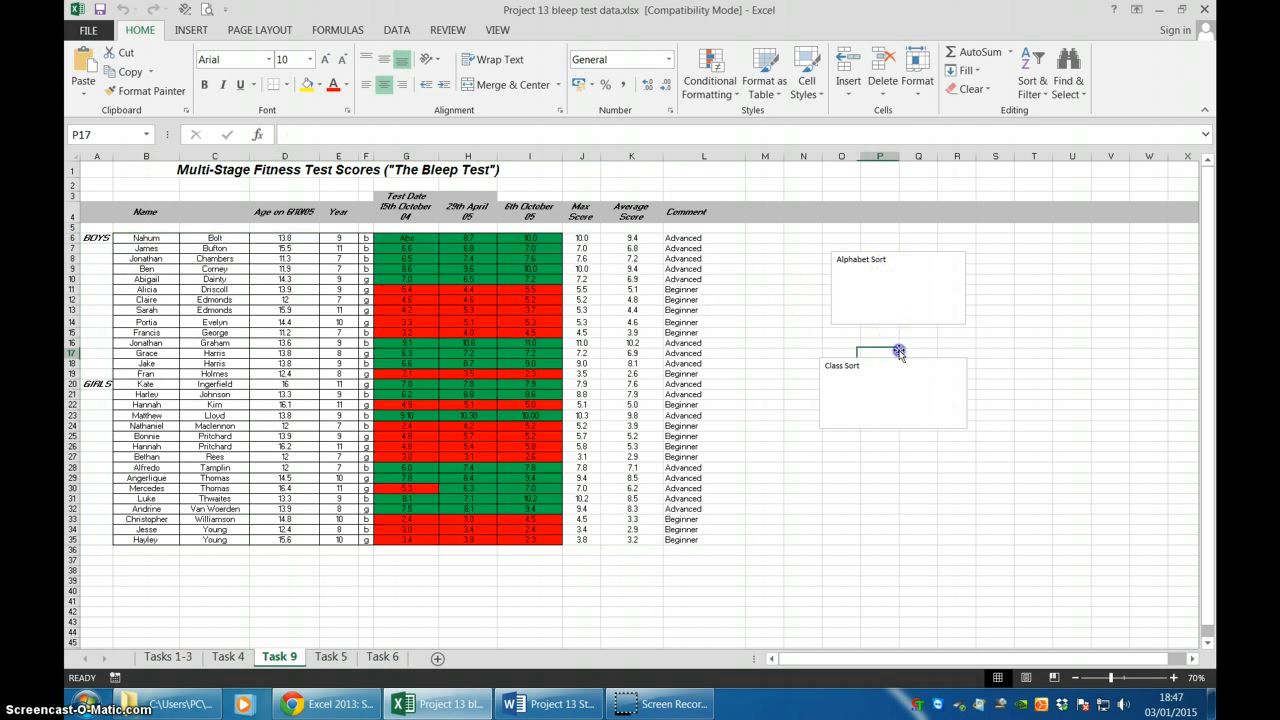
{"action": "left_click", "coordinate": [893, 258]}
{"action": "left_click", "coordinate": [896, 381]}
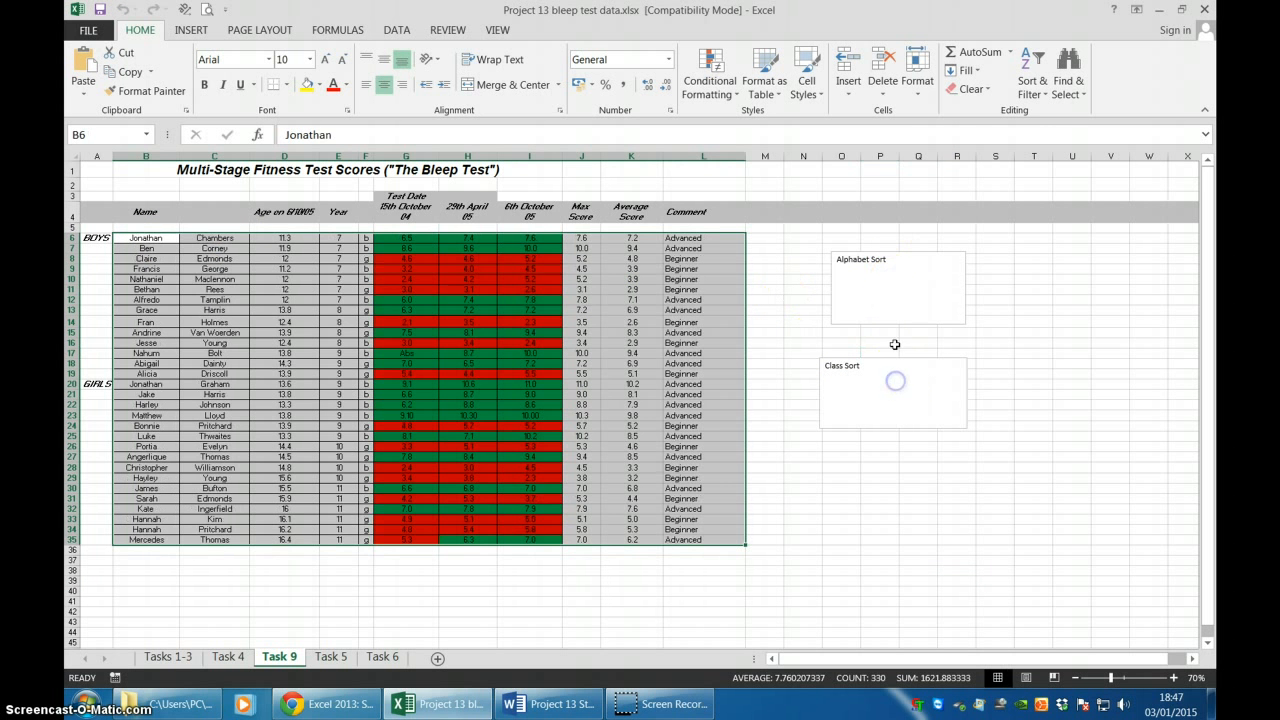
{"action": "left_click", "coordinate": [894, 258]}
{"action": "left_click", "coordinate": [894, 403]}
{"action": "left_click", "coordinate": [894, 294]}
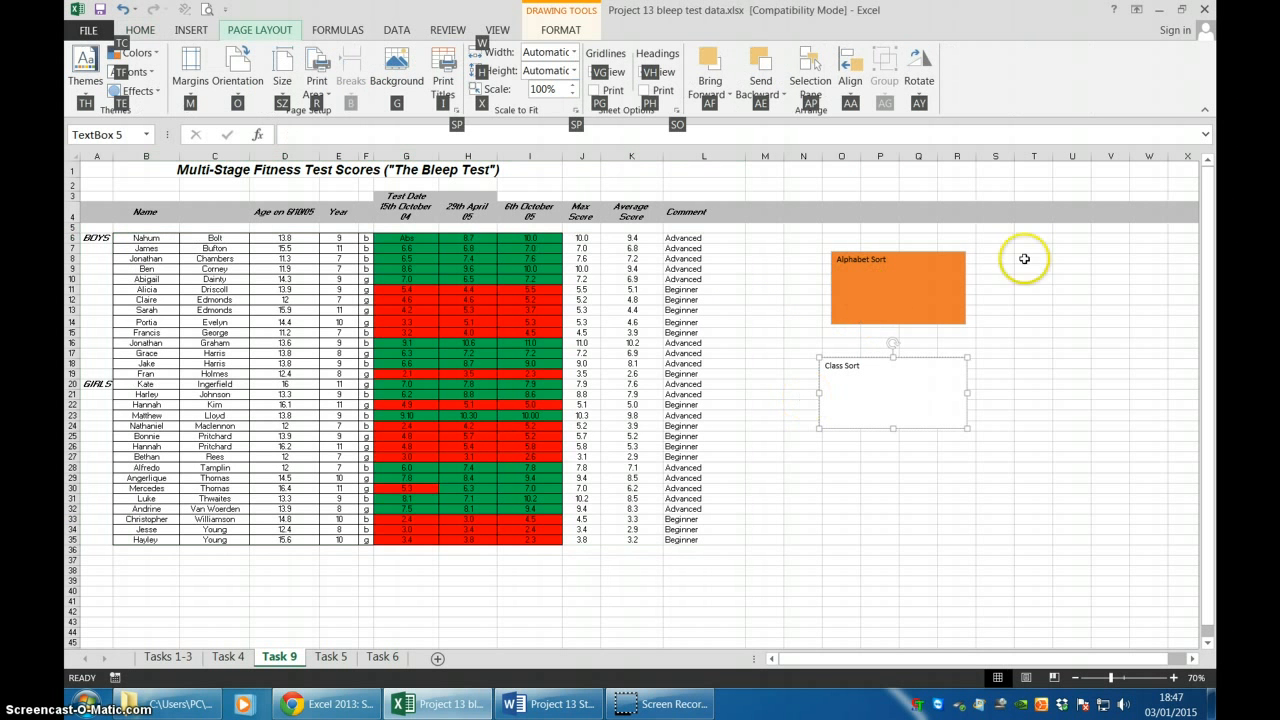
Step: Fill the Class Sort text box with the standard light green colour and deselect it
{"action": "left_click", "coordinate": [956, 560]}
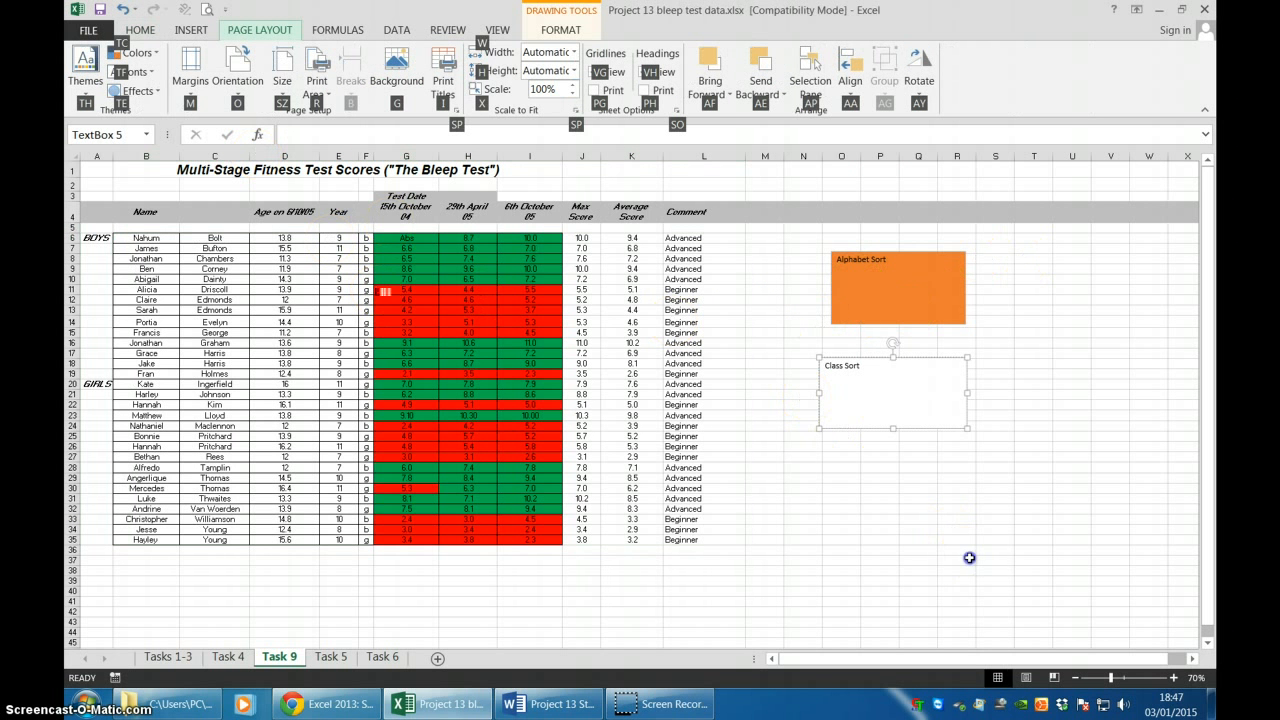
{"action": "right_click", "coordinate": [920, 391]}
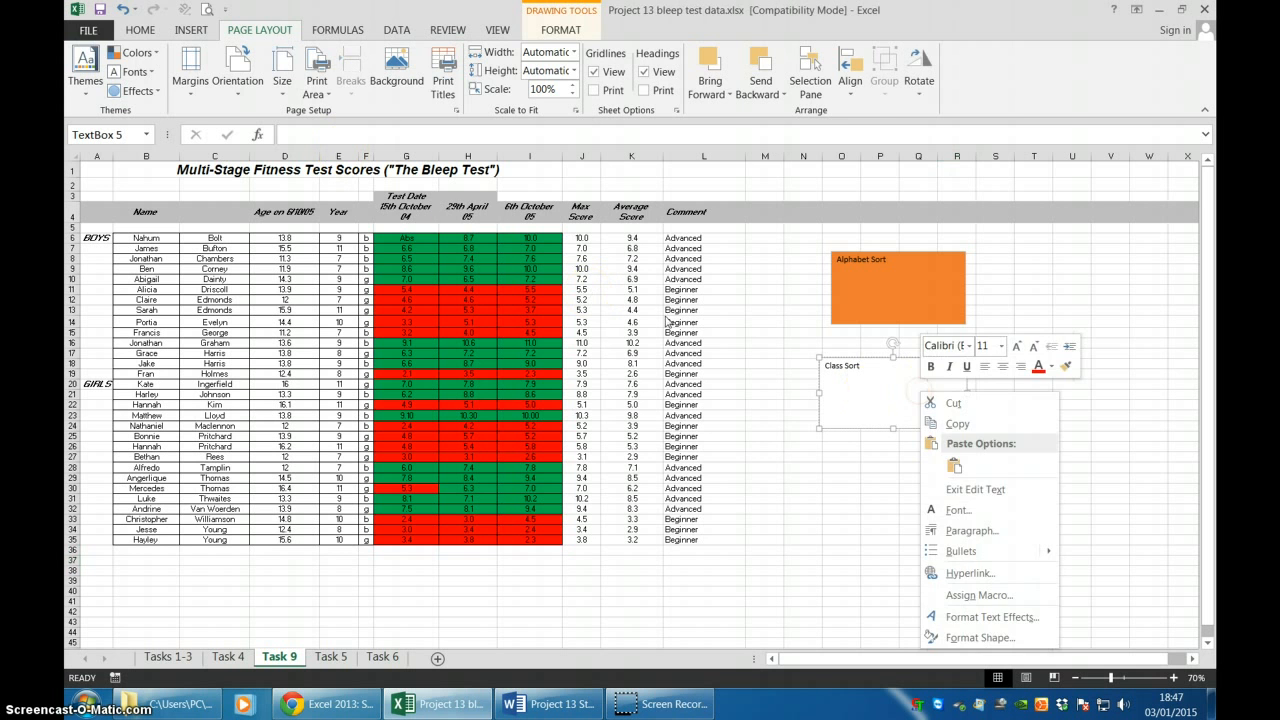
{"action": "left_click", "coordinate": [138, 30]}
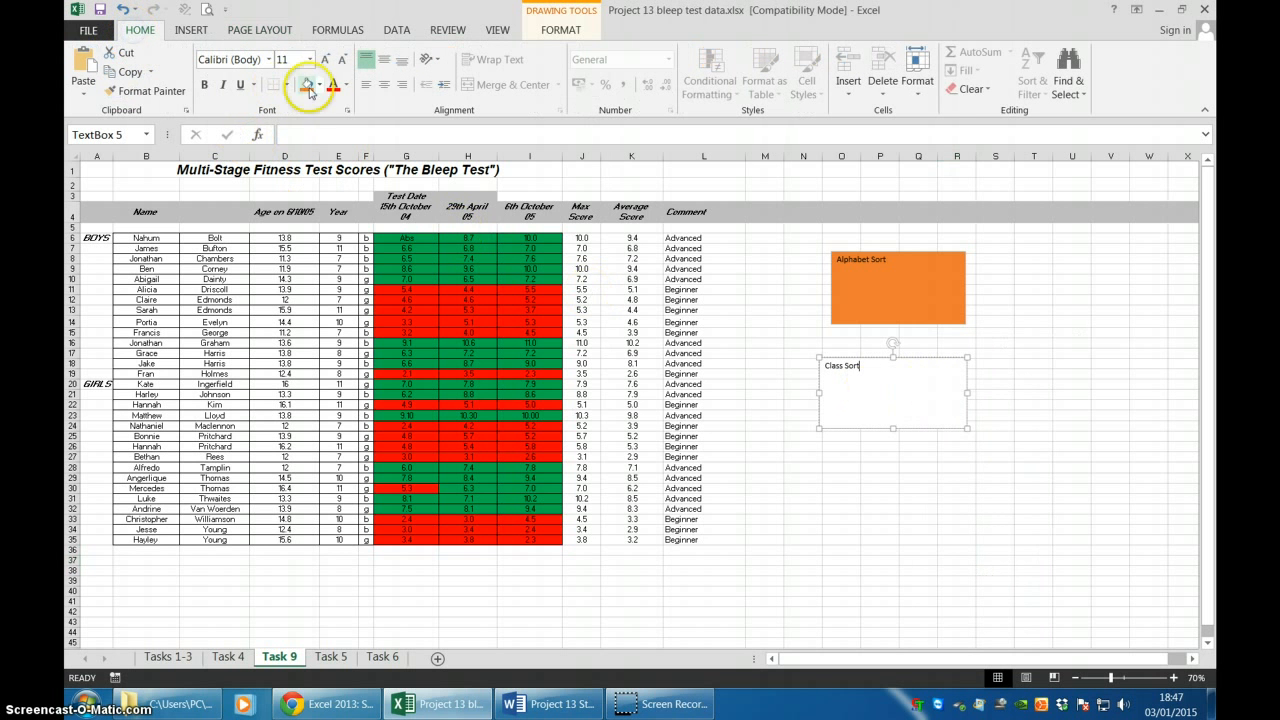
{"action": "left_click", "coordinate": [321, 85]}
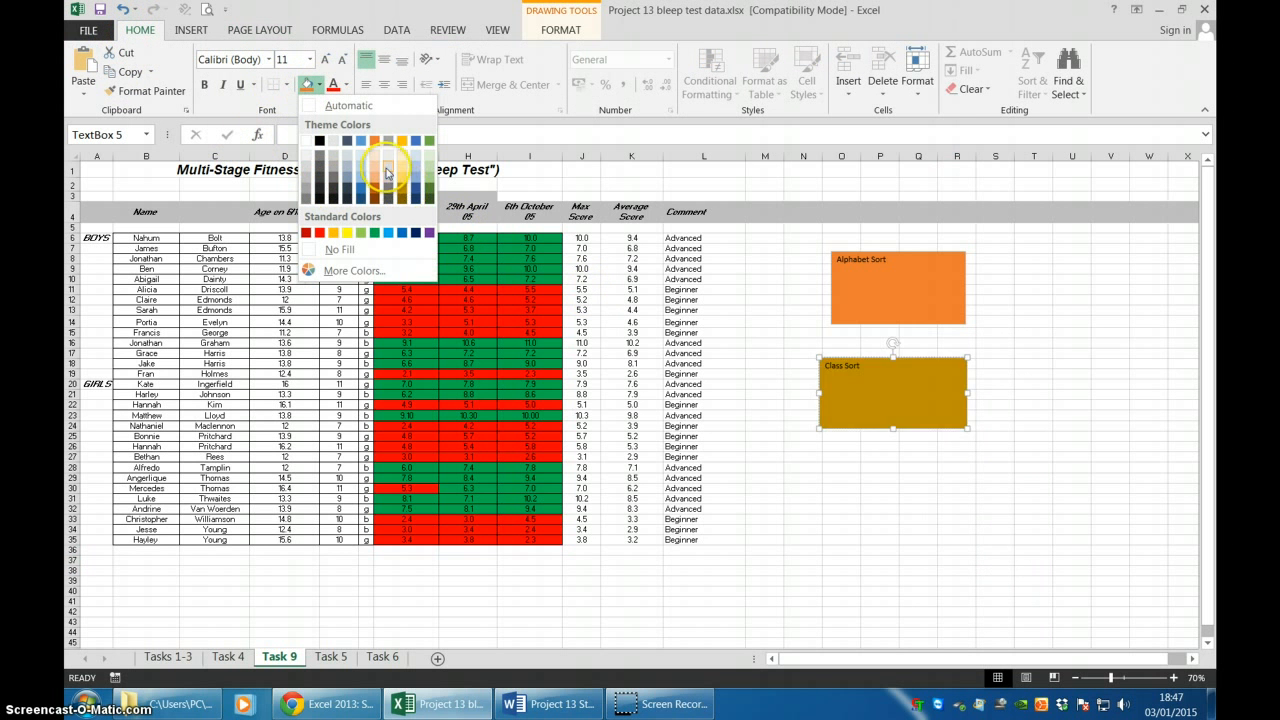
{"action": "left_click", "coordinate": [361, 236]}
{"action": "left_click", "coordinate": [975, 582]}
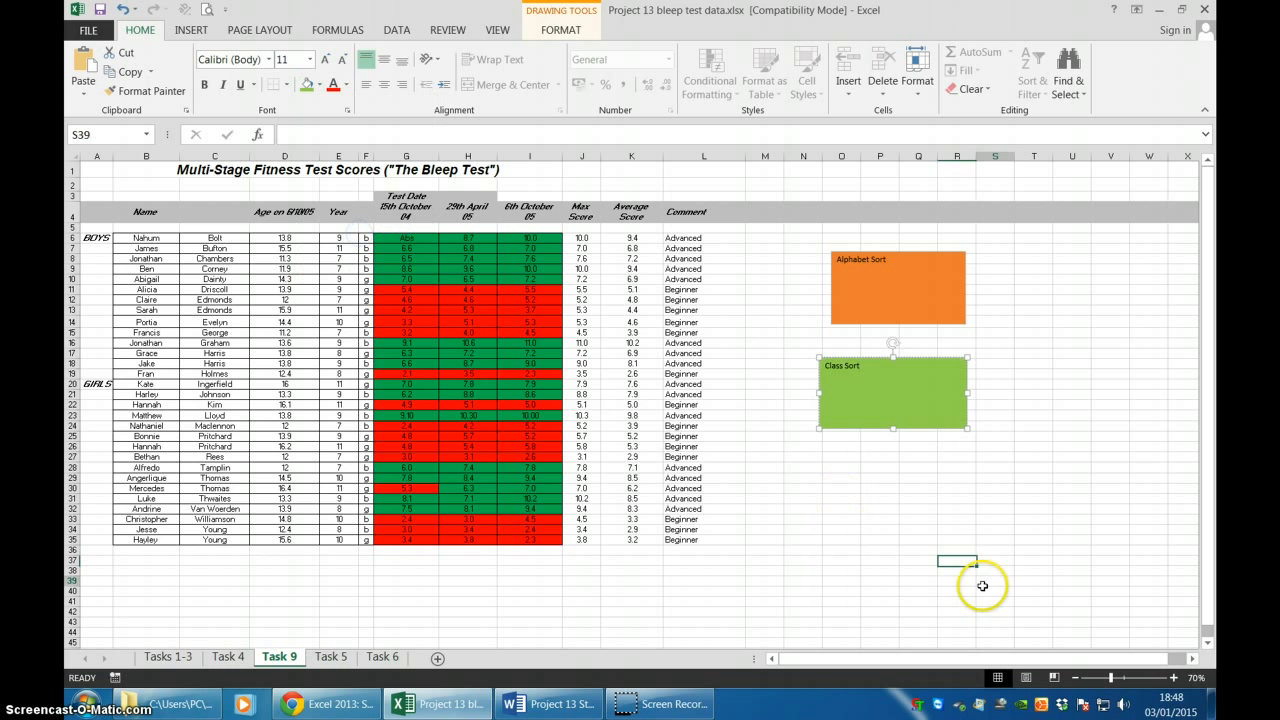
Step: Retest the coloured macro boxes by alternating between class and alphabetical sorting, finishing with the alphabetical sort
{"action": "left_click", "coordinate": [914, 400]}
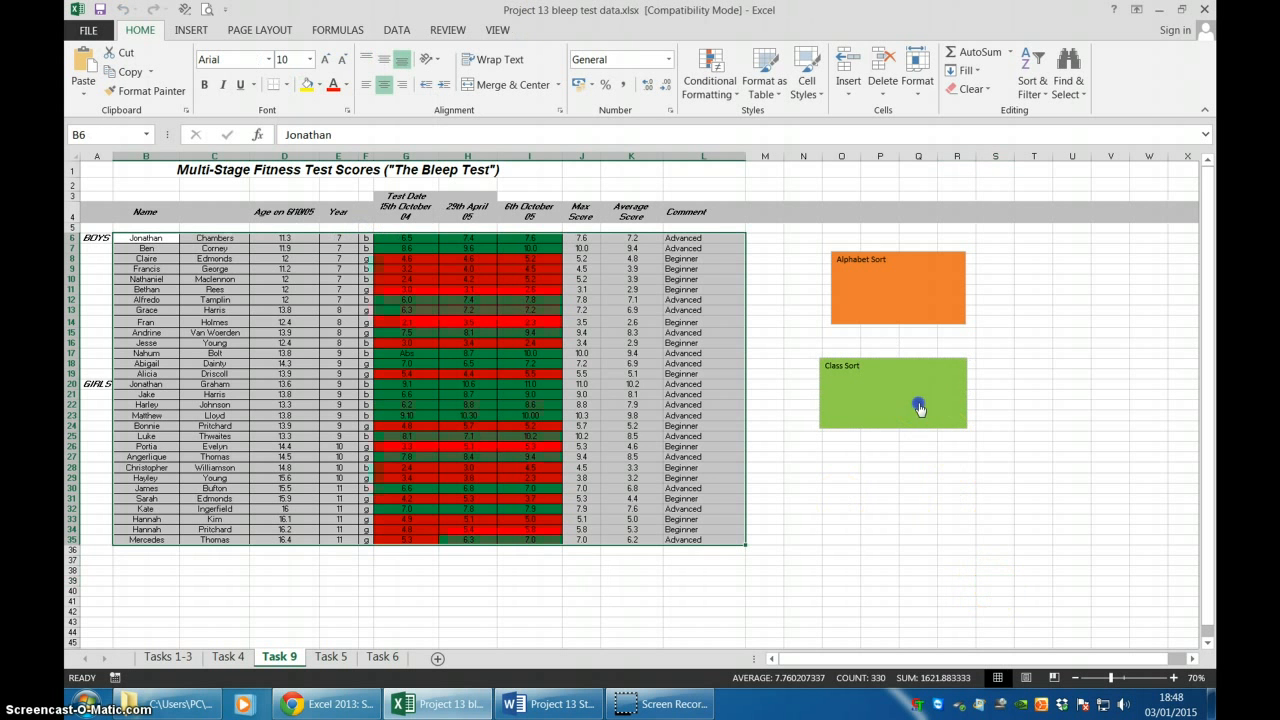
{"action": "left_click", "coordinate": [908, 296]}
{"action": "left_click", "coordinate": [904, 499]}
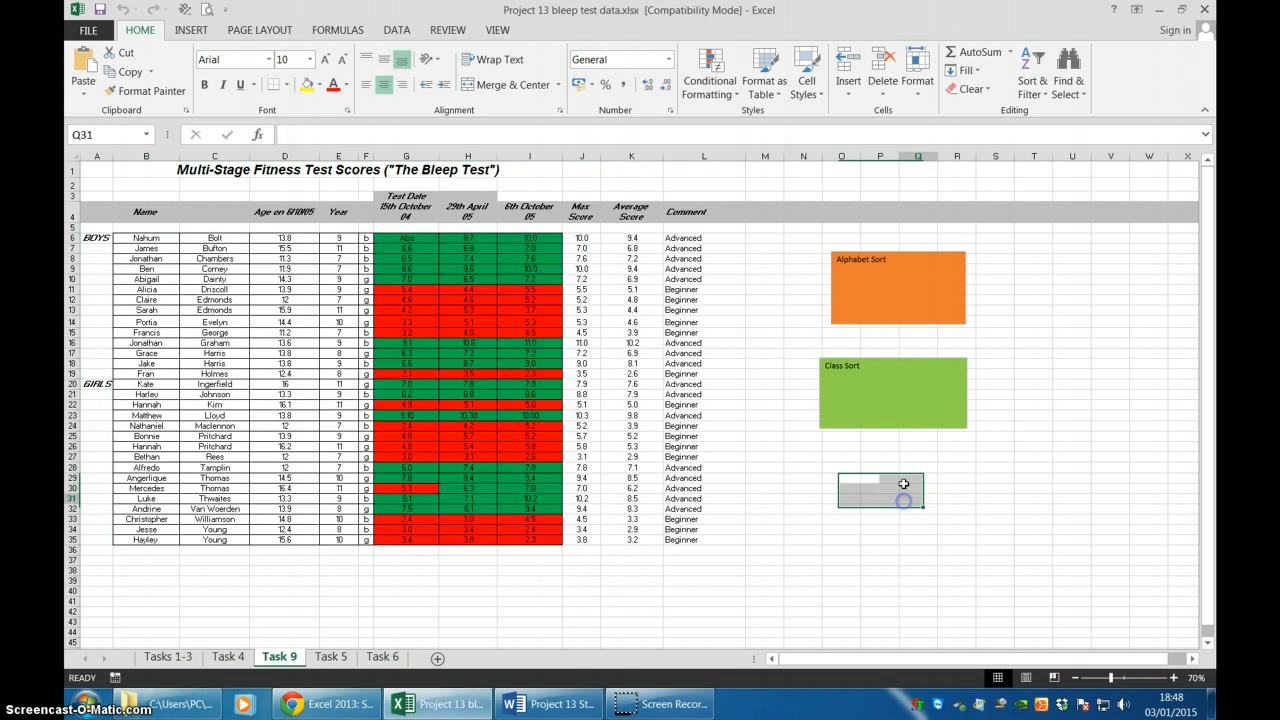
{"action": "left_click", "coordinate": [898, 311]}
{"action": "left_click", "coordinate": [898, 411]}
{"action": "left_click", "coordinate": [895, 305]}
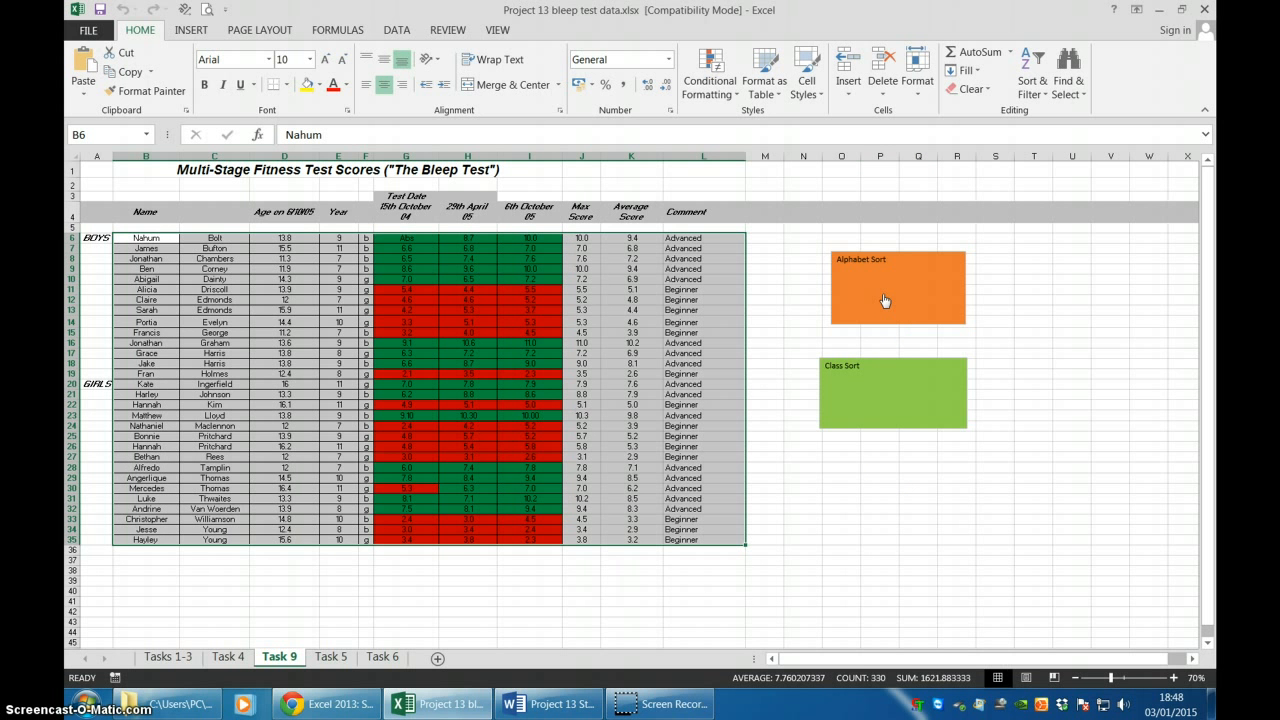
Step: Switch to the Word task description and read the optional Task 10 about three levels using the IF function
{"action": "key", "text": "alt+Tab"}
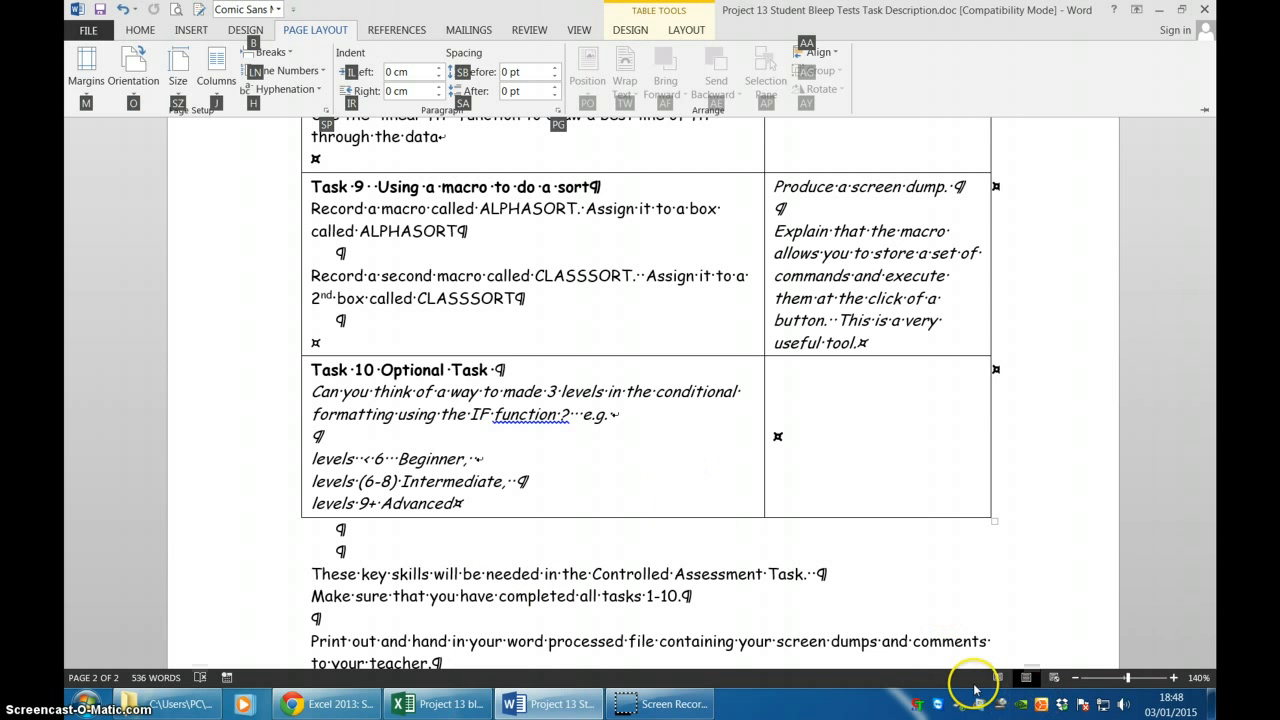
{"action": "left_click", "coordinate": [975, 575]}
{"action": "scroll", "coordinate": [975, 575], "scroll_direction": "down", "scroll_amount": 3}
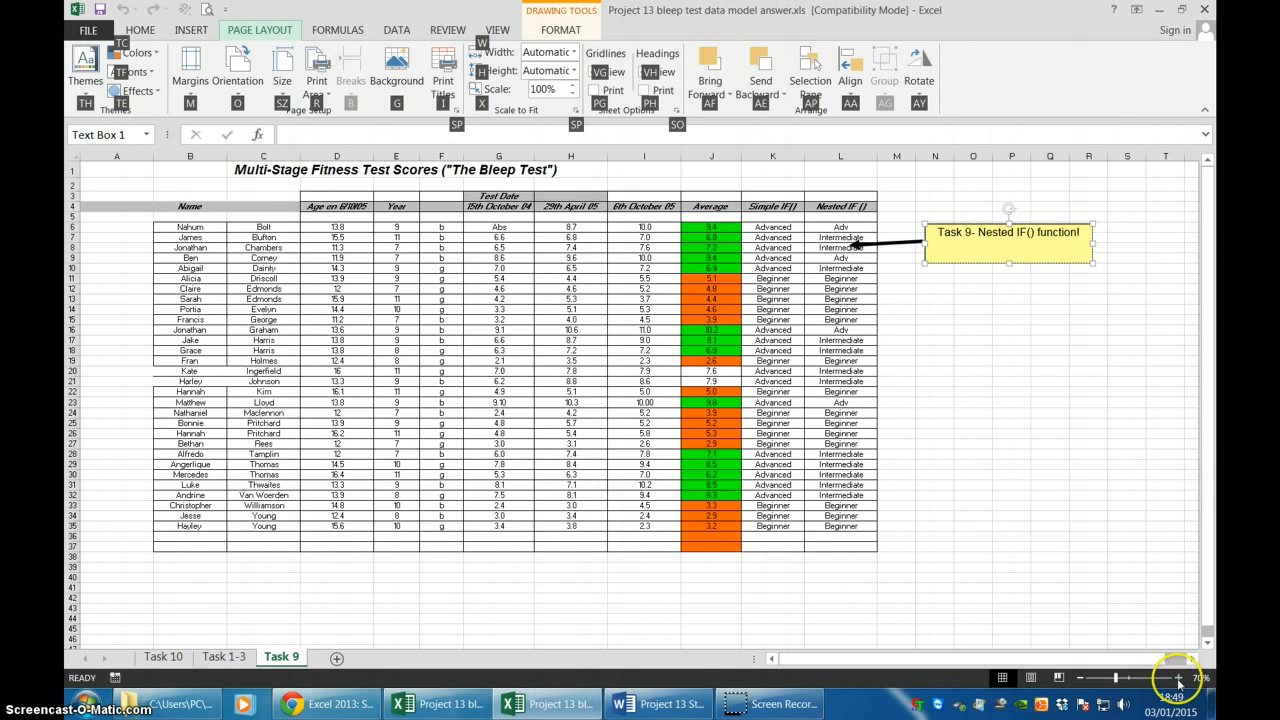
Step: Inspect the nested IF formula in cell L31 on the Task 9 sheet of the model answer workbook
{"action": "left_click", "coordinate": [1177, 679]}
{"action": "left_click", "coordinate": [1177, 679]}
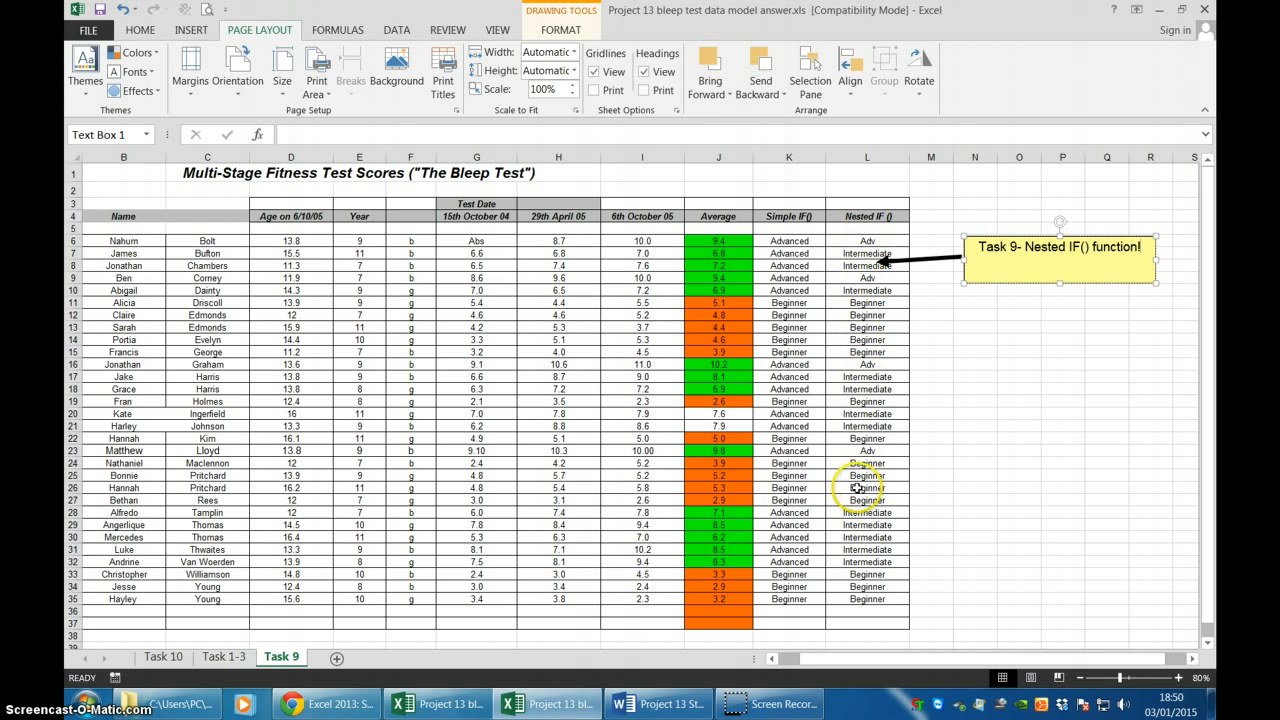
{"action": "left_click", "coordinate": [858, 552]}
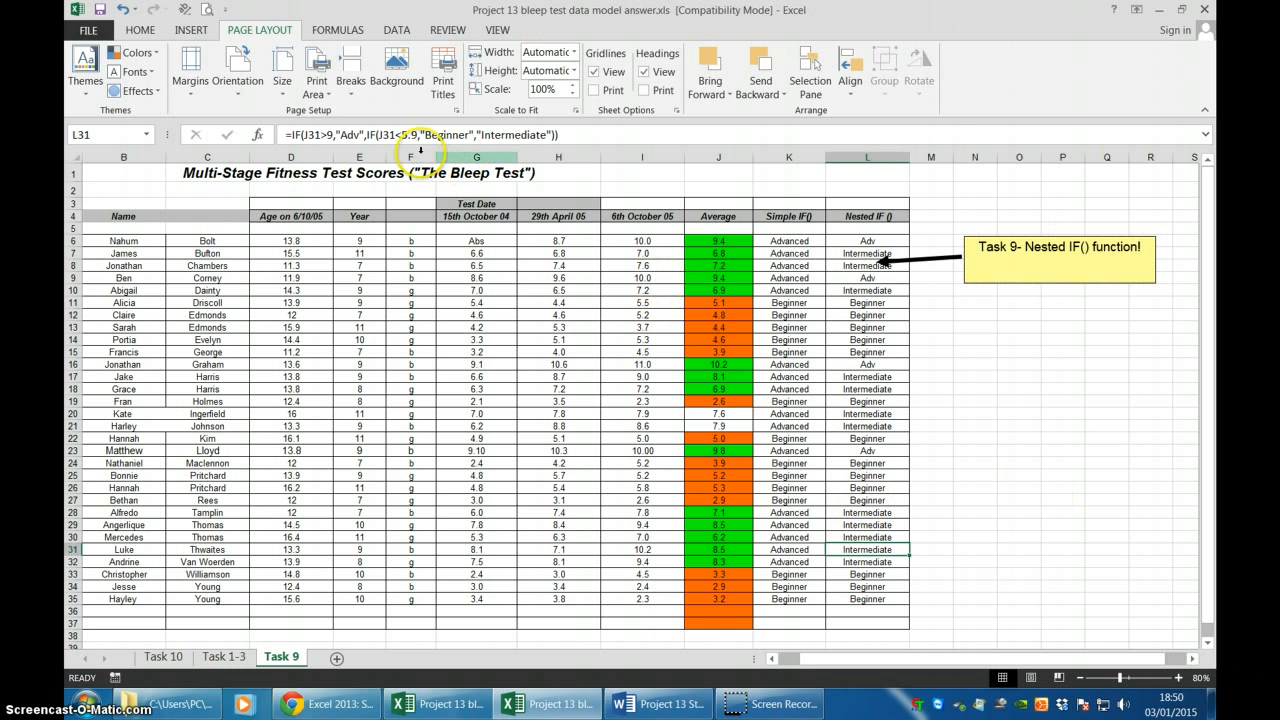